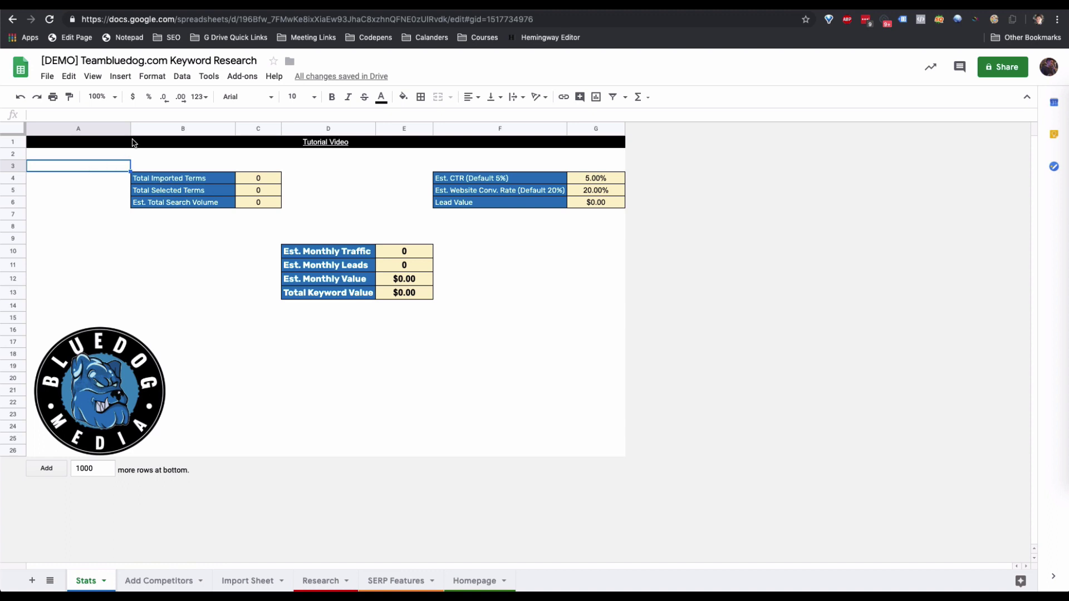
Switch to the Google results for "boston roofer" and examine the map listings and organic results for local roofing competitors
click(206, 143)
key(ctrl+Tab)
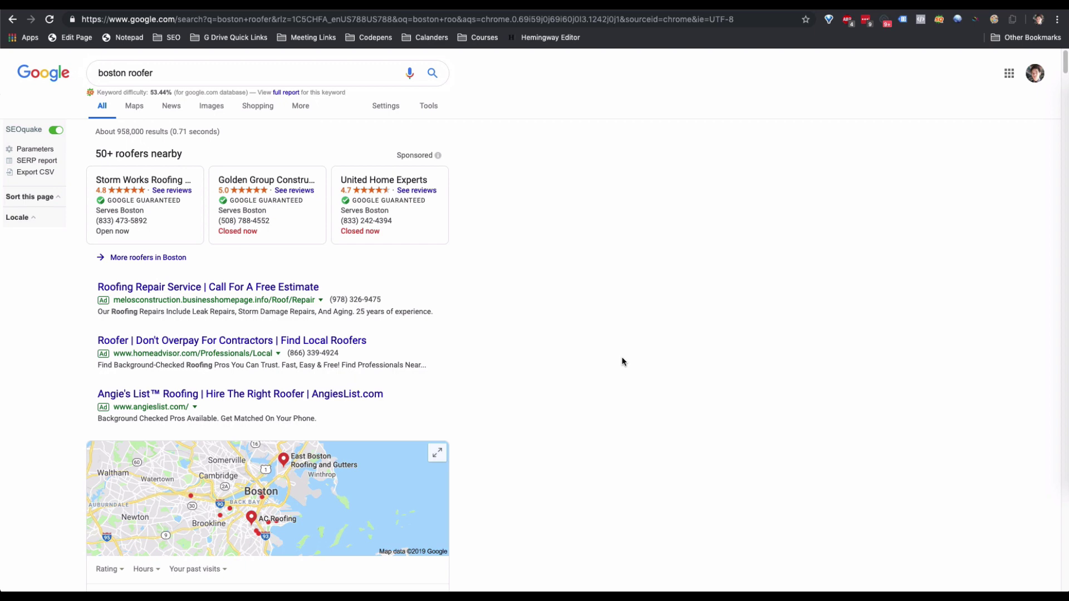
scroll(622, 362, down, 8)
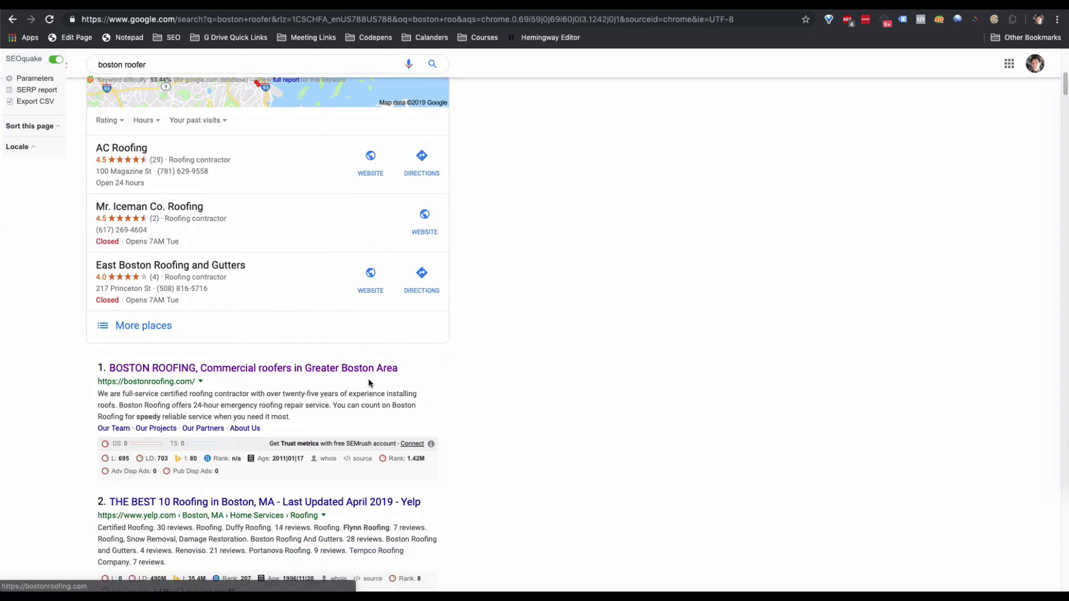
scroll(369, 384, down, 2)
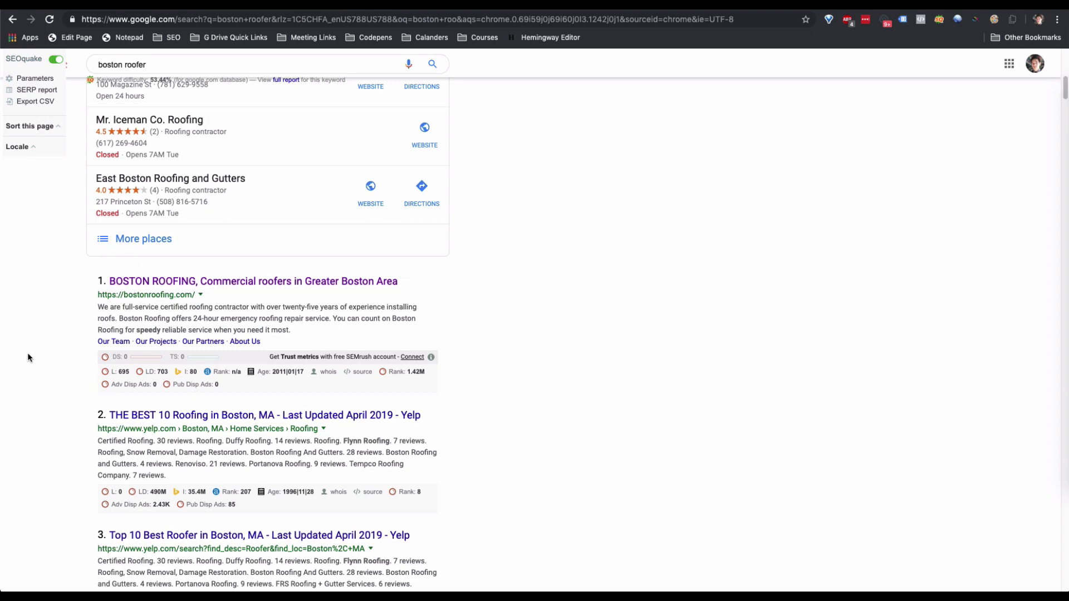
scroll(73, 334, down, 6)
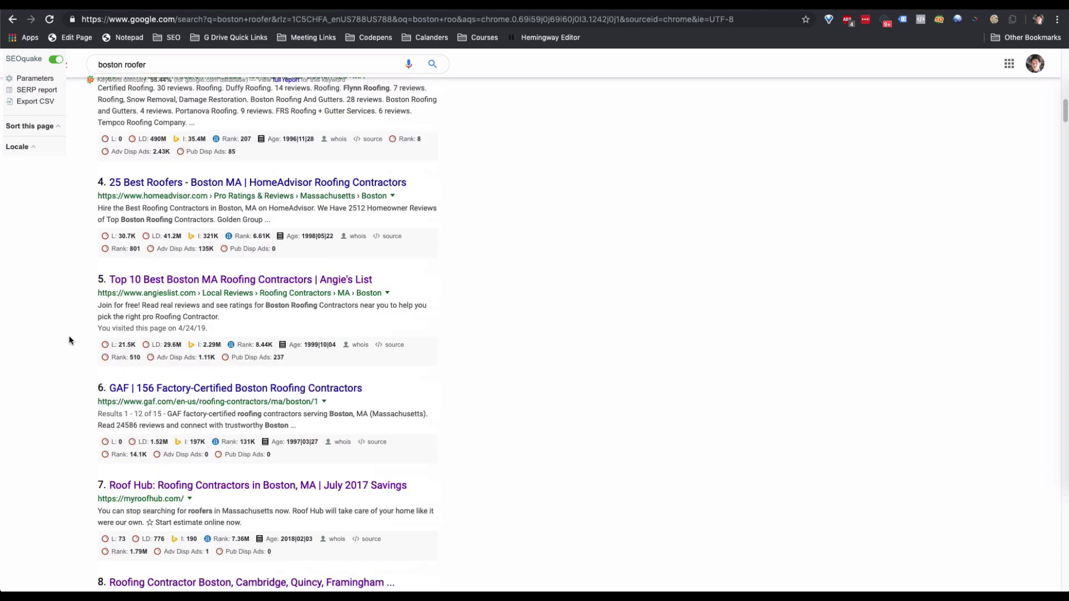
scroll(69, 340, down, 7)
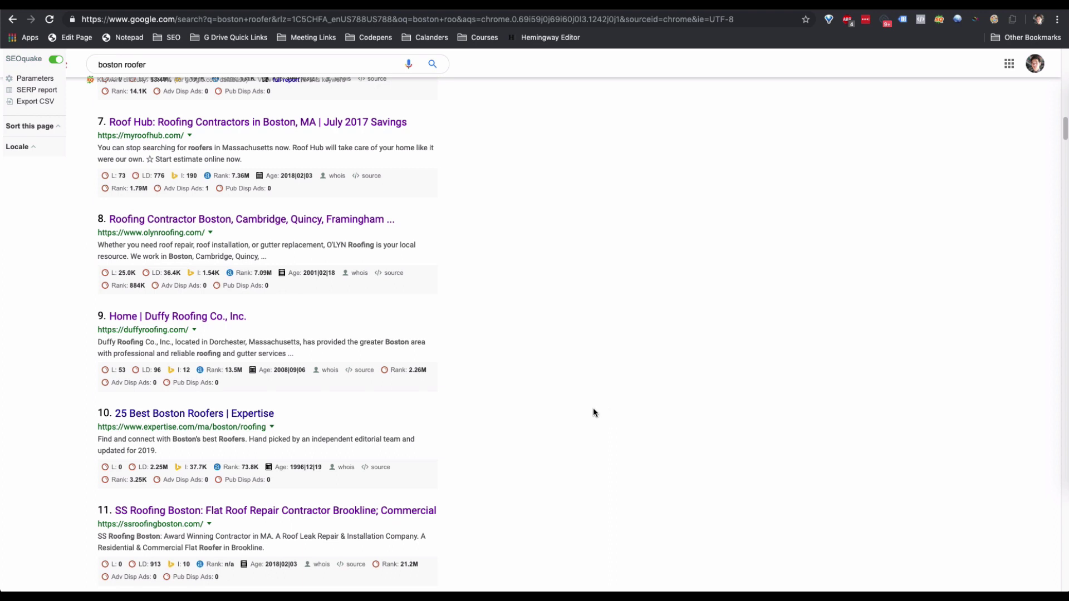
scroll(593, 408, up, 13)
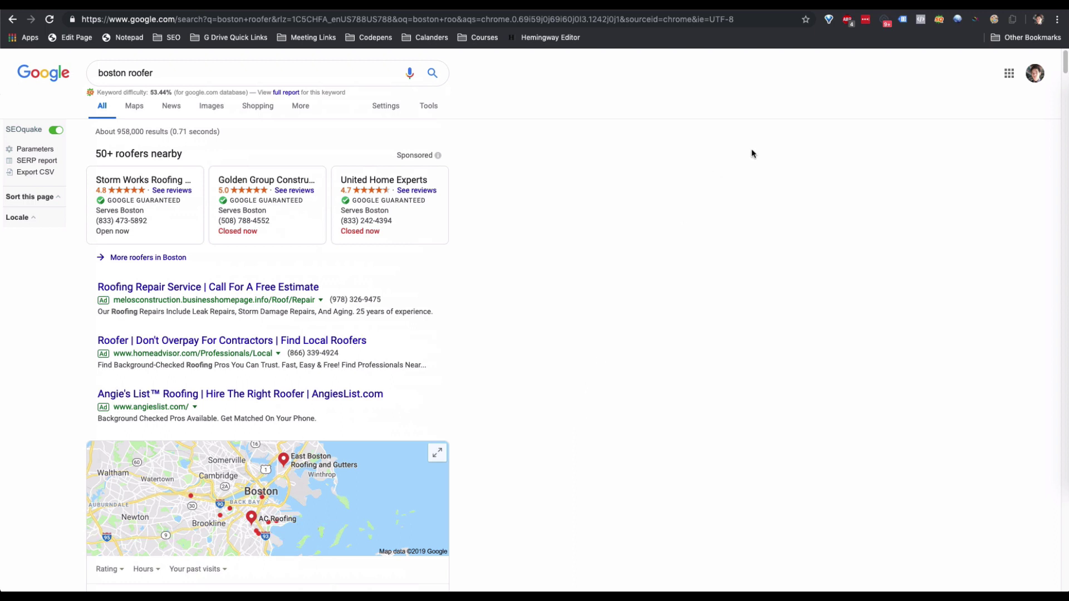
Copy the URLs of all 8 tabs in the window and paste them into the untitled text document
click(1012, 19)
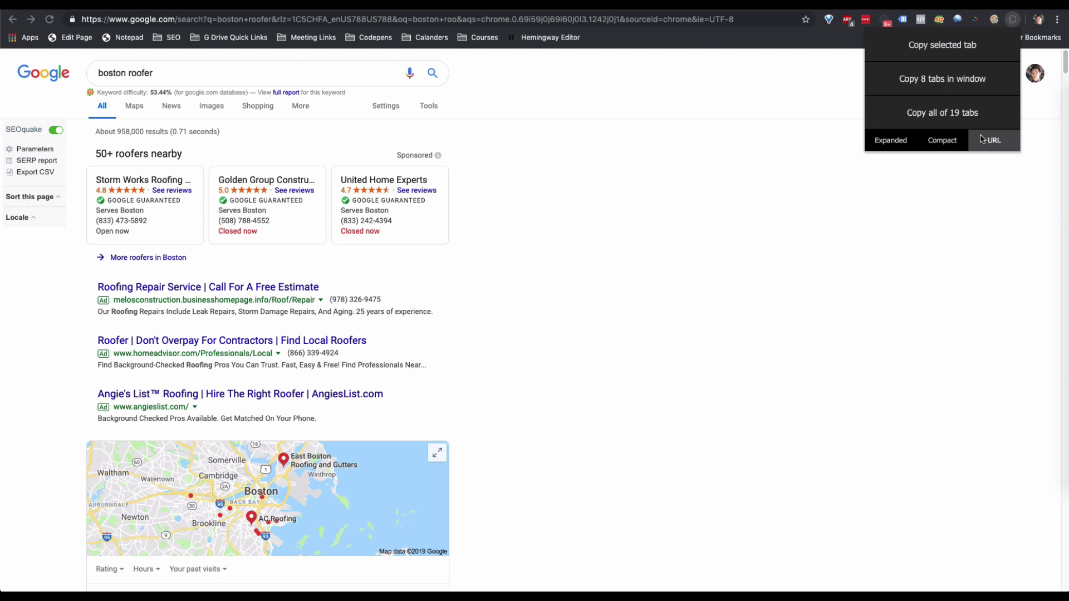
click(945, 85)
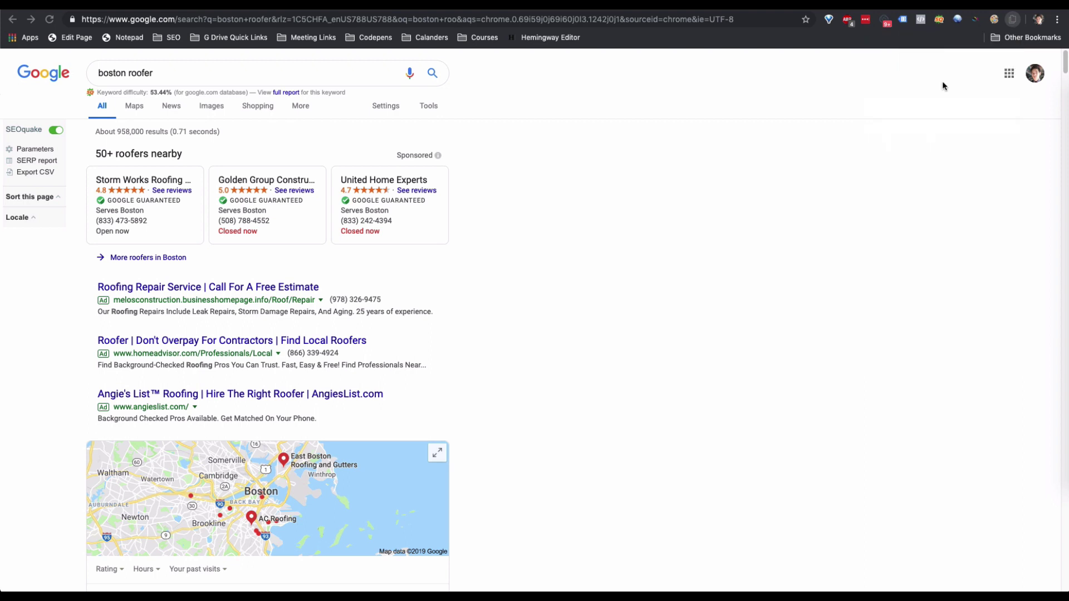
key(super+Tab)
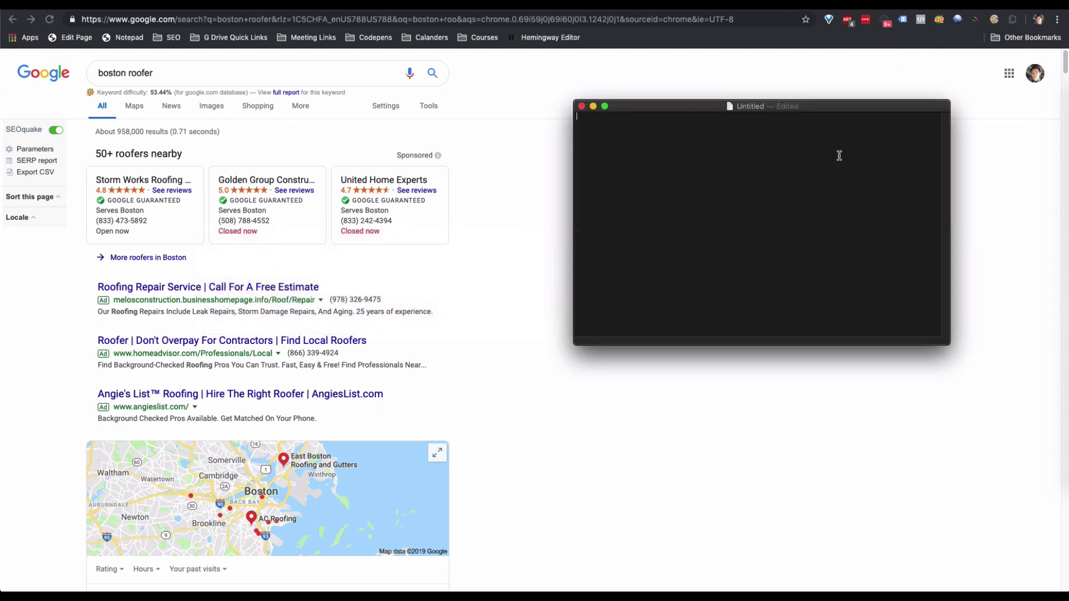
key(super+v)
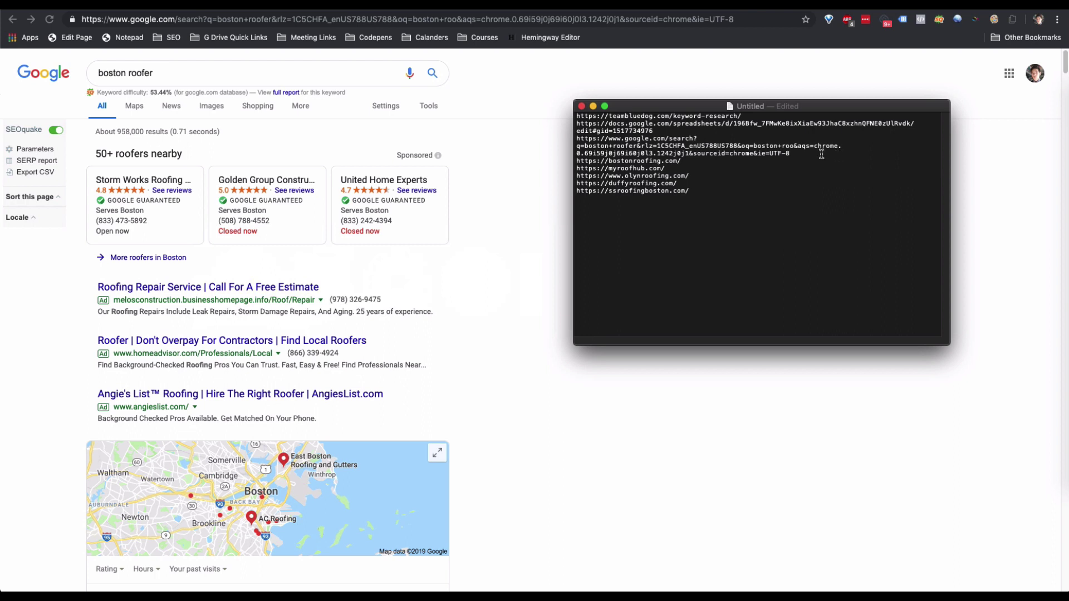
Delete the teambluedog.com, Google Sheets and Google search URLs, leaving only the five roofing competitor URLs in the text document
drag(806, 157, 576, 138)
click(620, 130)
drag(803, 156, 563, 121)
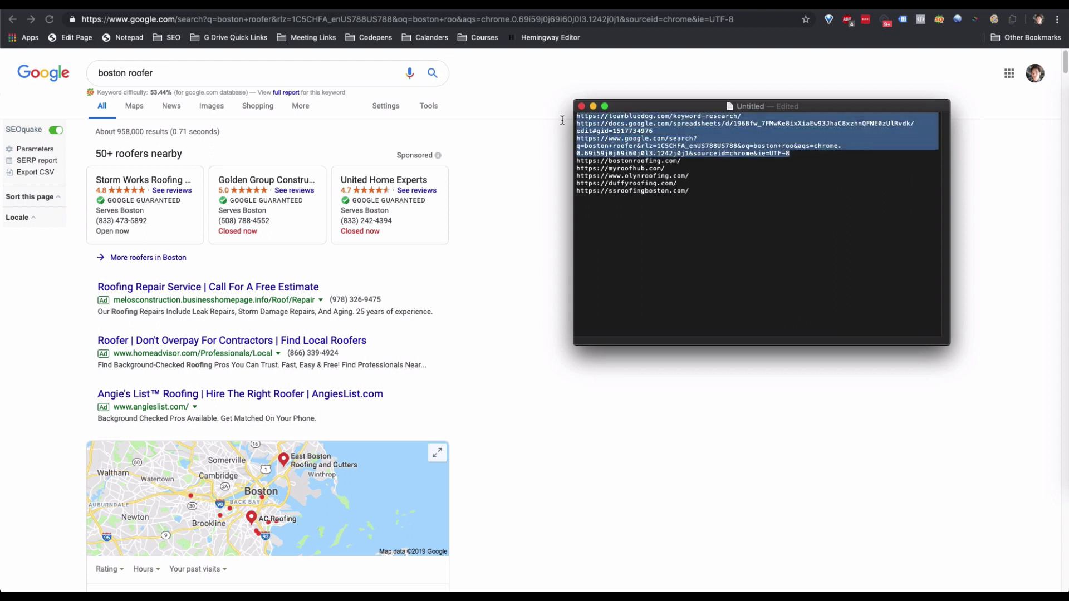
key(BackSpace)
key(Delete)
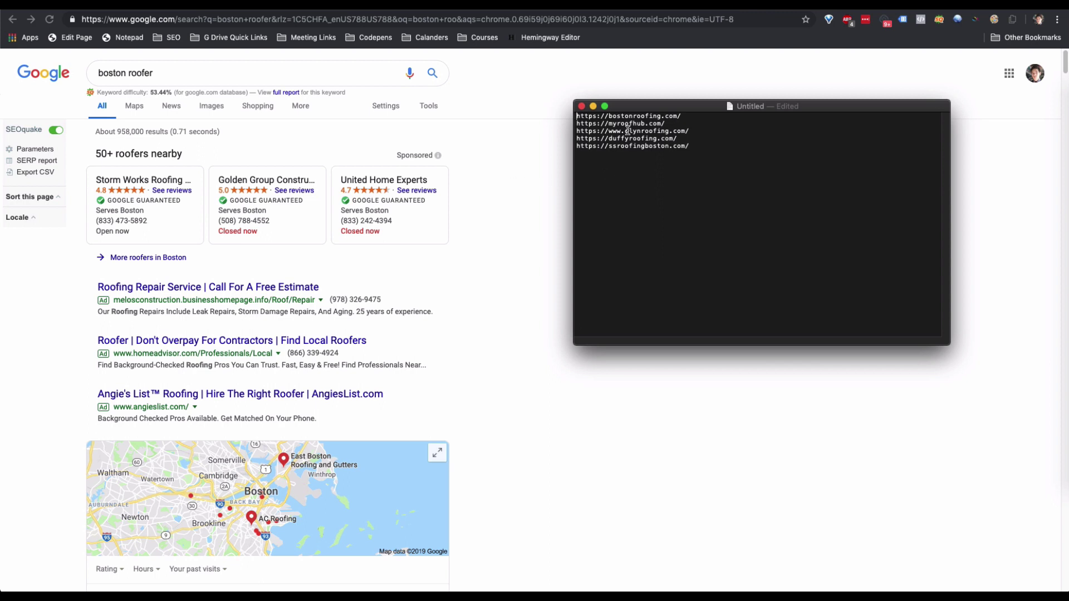
click(631, 193)
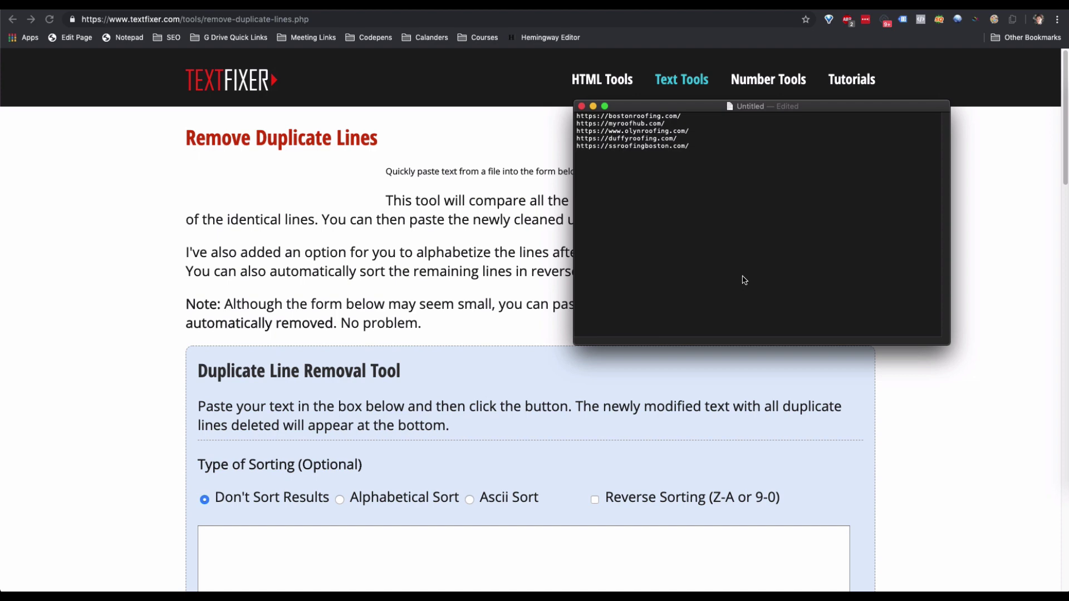
Copy the whole competitor URL list into the input box of TextFixer's Duplicate Line Removal Tool
key(super+a)
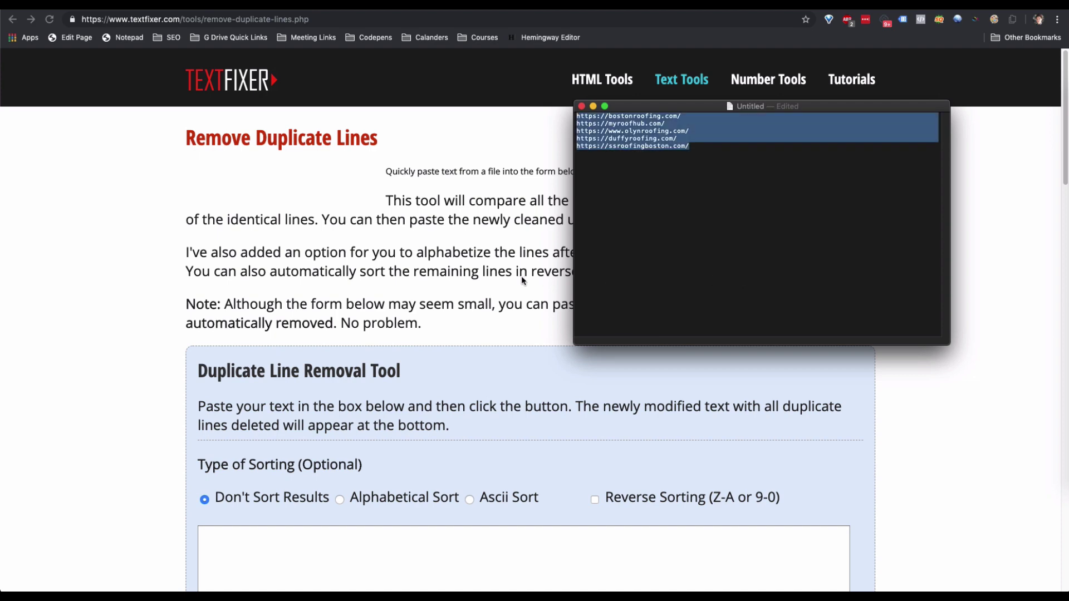
click(490, 278)
scroll(490, 278, down, 3)
scroll(490, 279, down, 2)
click(432, 386)
key(super+v)
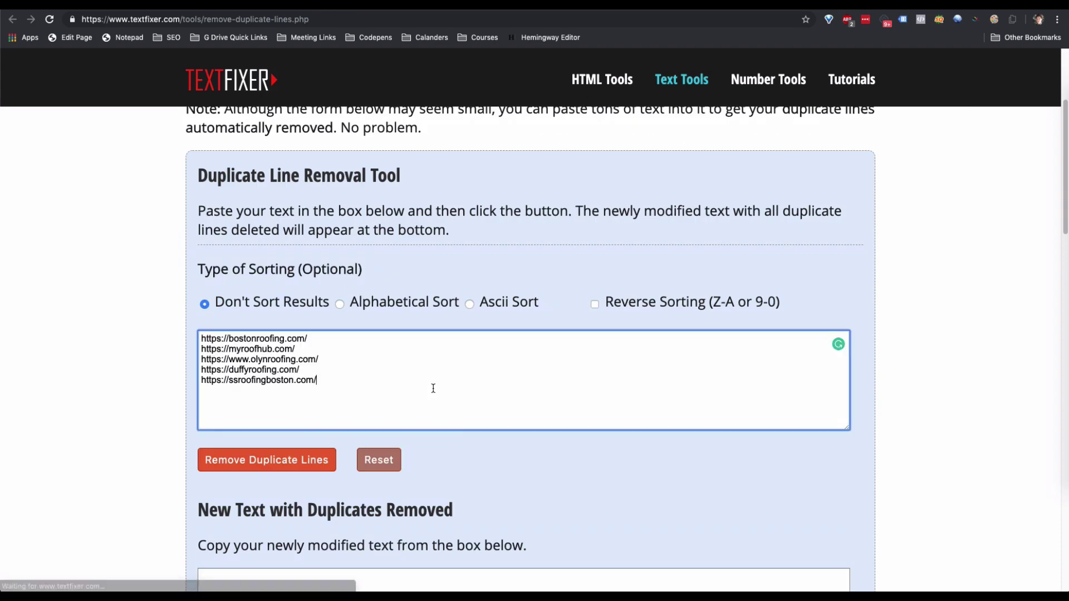
Remove duplicate lines from the pasted URL list without sorting and check the cleaned output
click(318, 462)
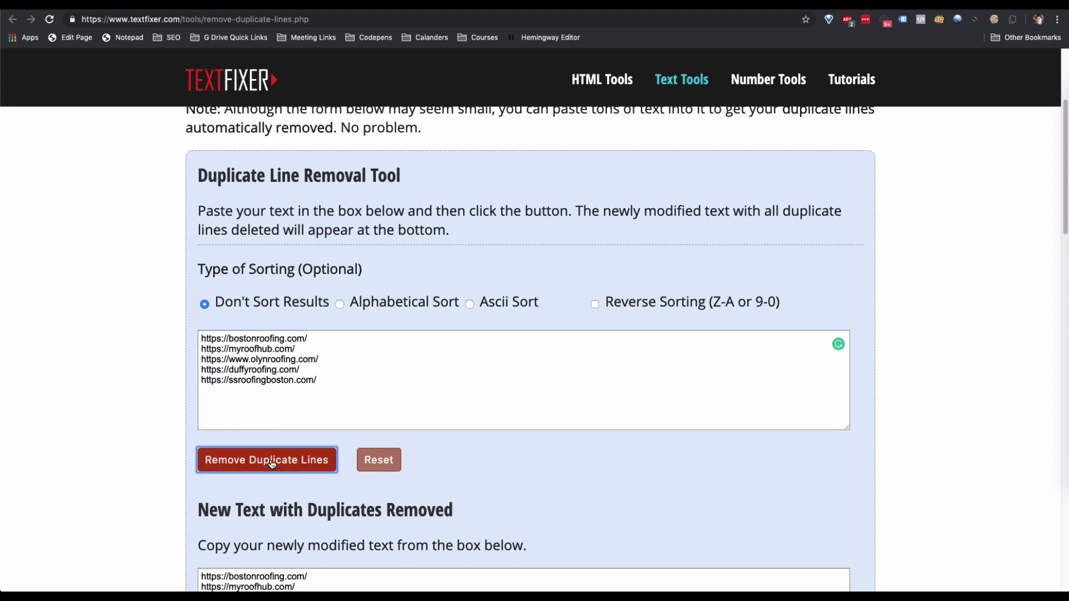
scroll(340, 373, down, 2)
click(338, 532)
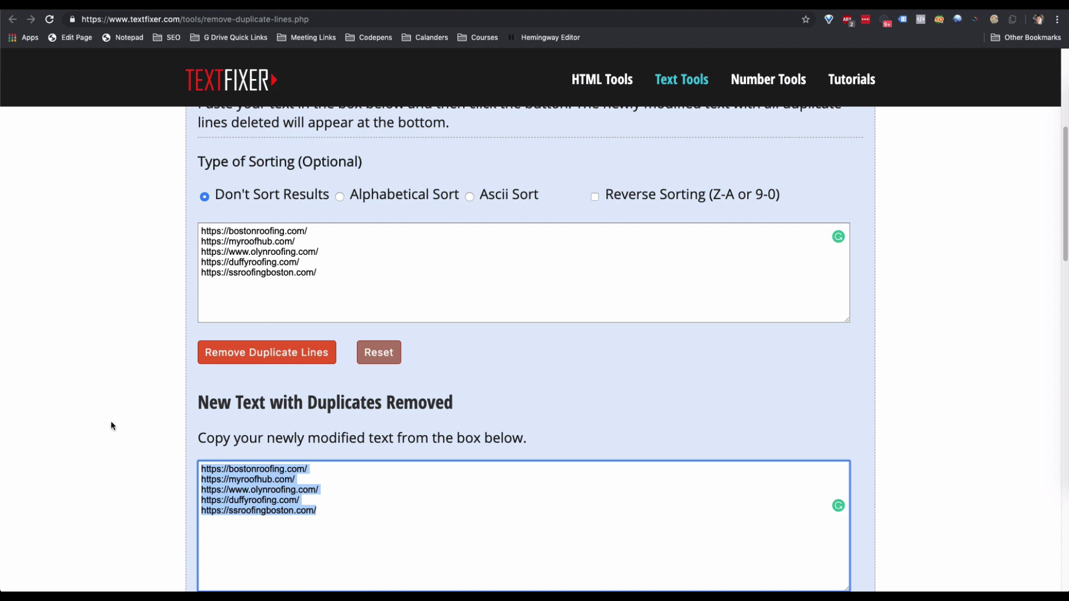
click(339, 515)
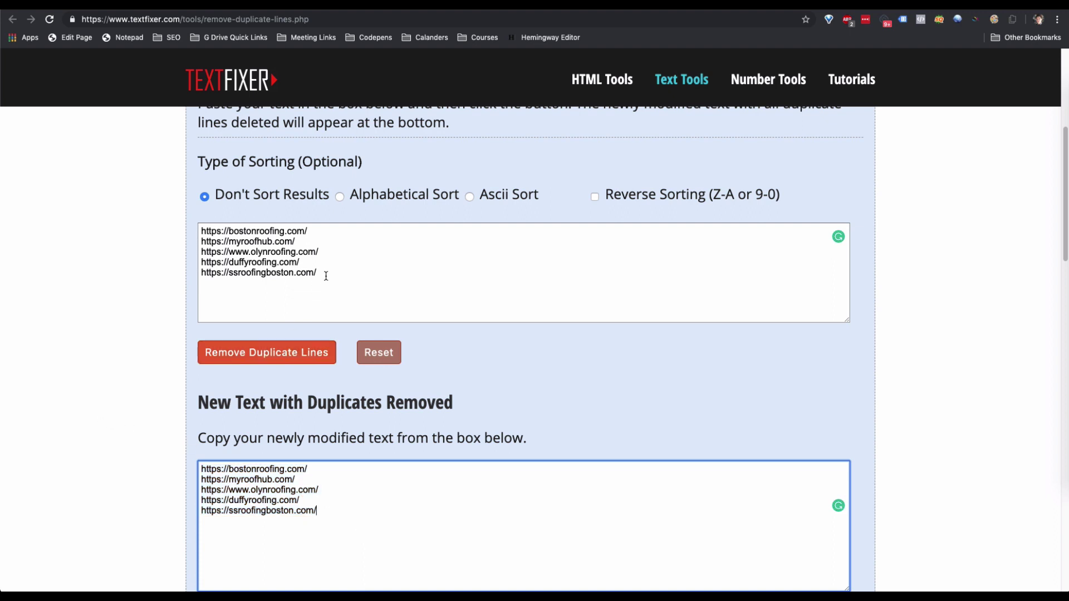
drag(326, 276, 184, 274)
key(super+c)
click(363, 282)
key(Return)
key(super+v)
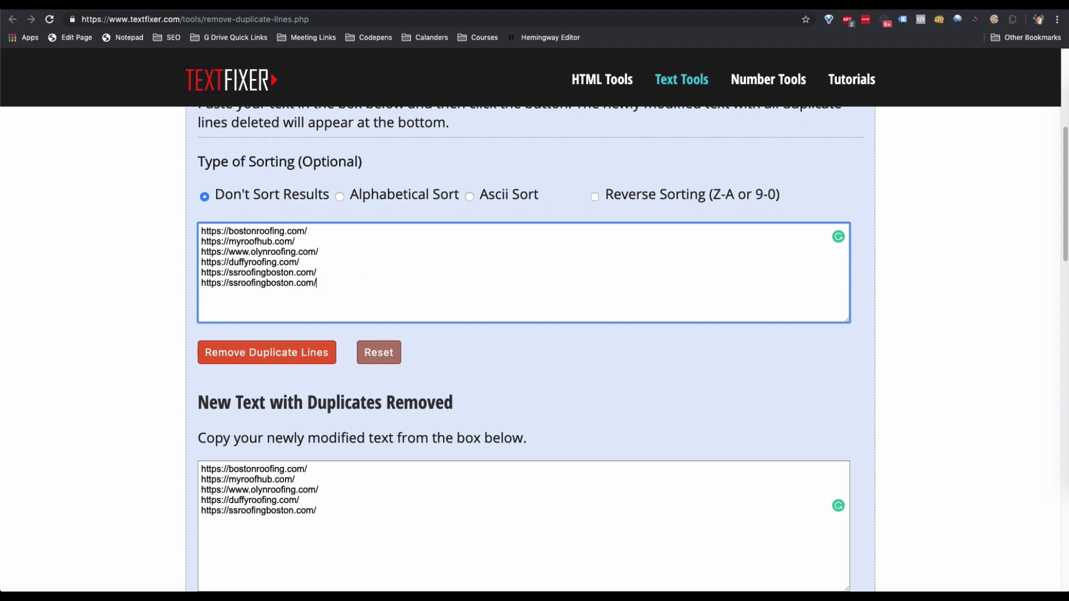
click(313, 357)
click(277, 513)
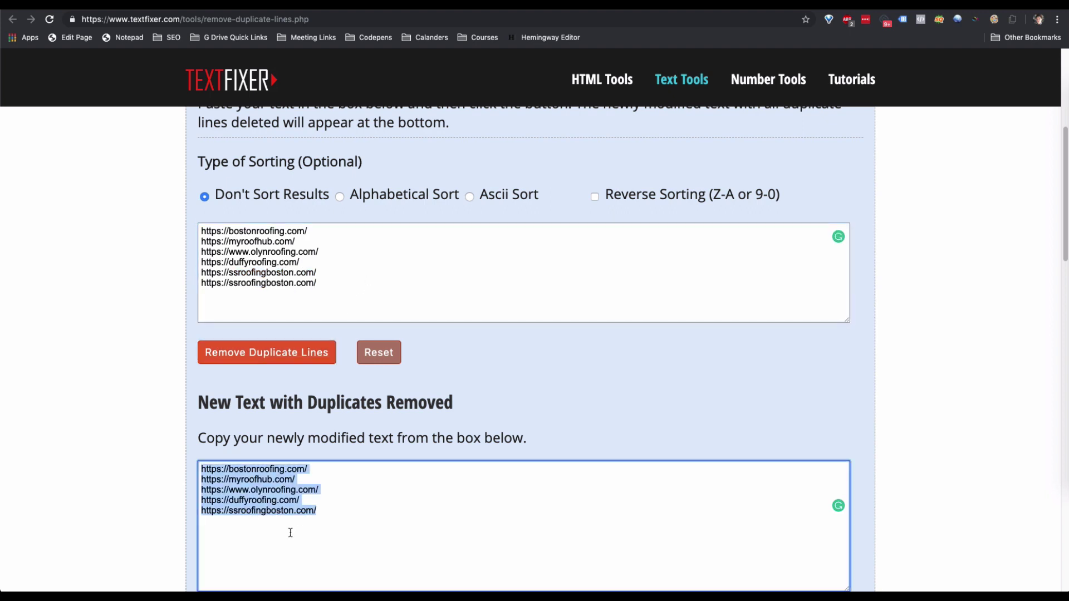
click(330, 276)
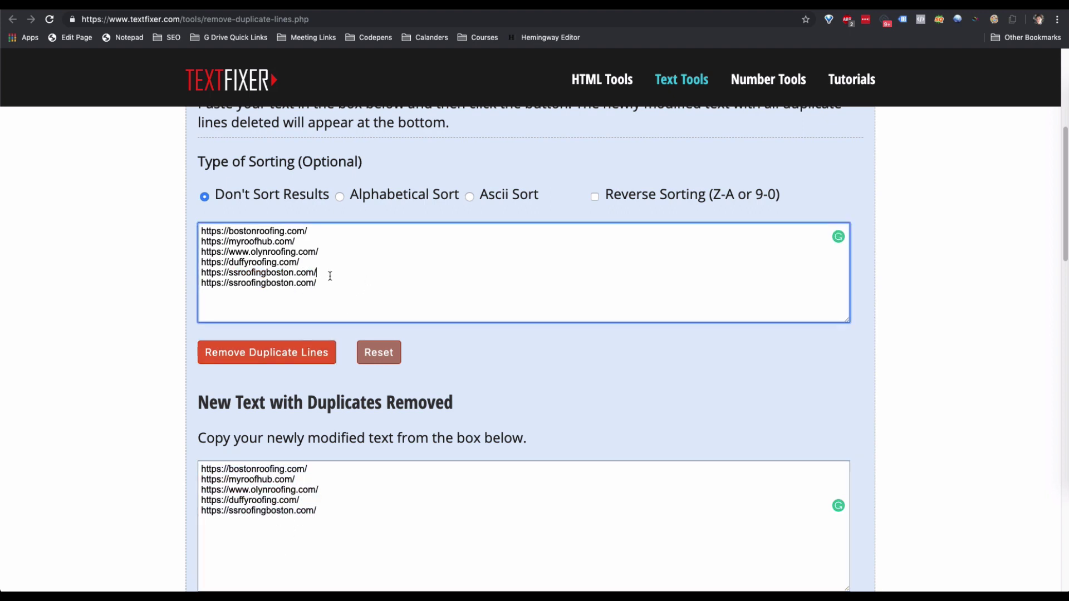
click(152, 298)
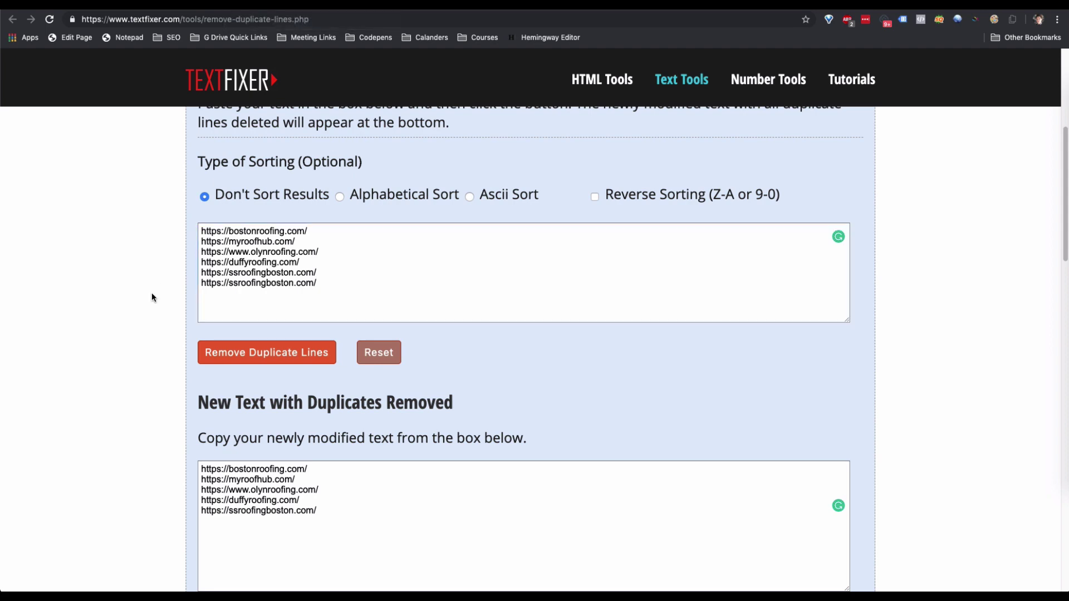
Paste the five competitor URLs from the text document into the Competitor Page column of the Add Competitors sheet, starting at A2
key(ctrl+Tab)
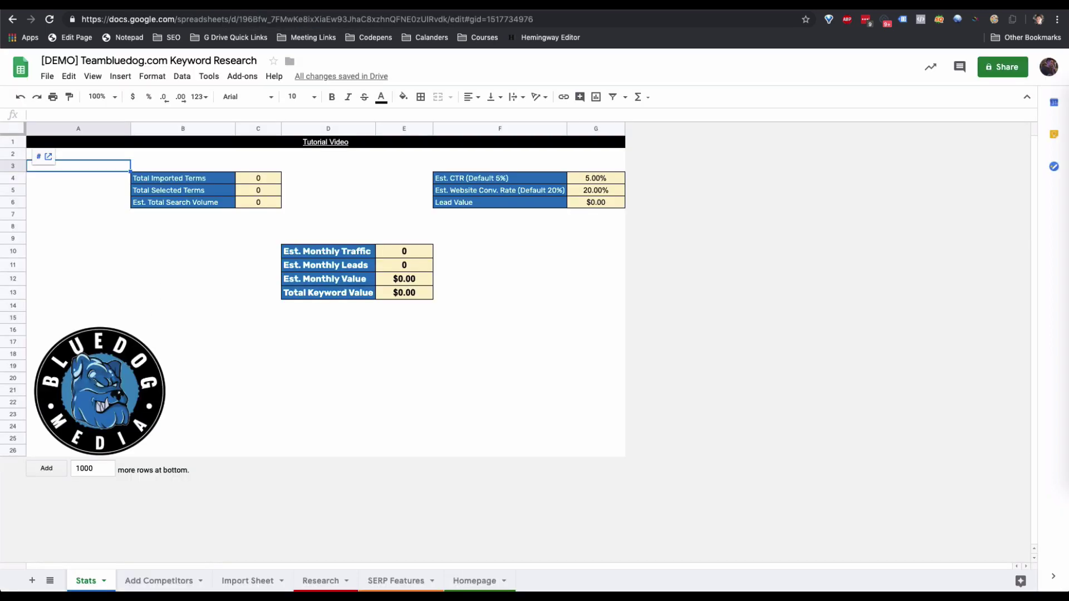
key(ctrl+shift+Tab)
key(ctrl+Tab)
click(162, 582)
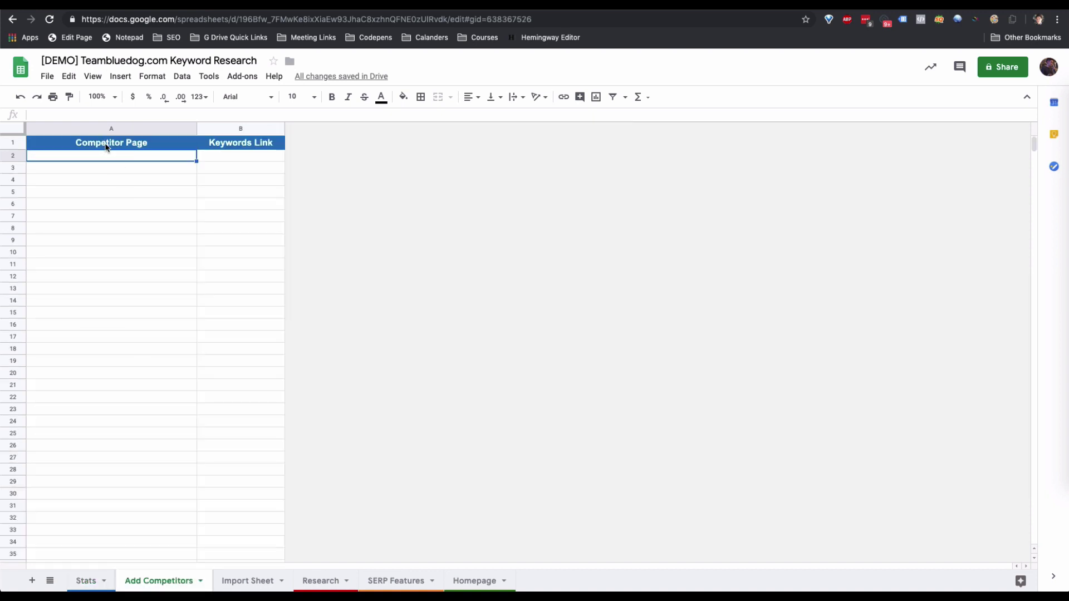
key(super+Tab)
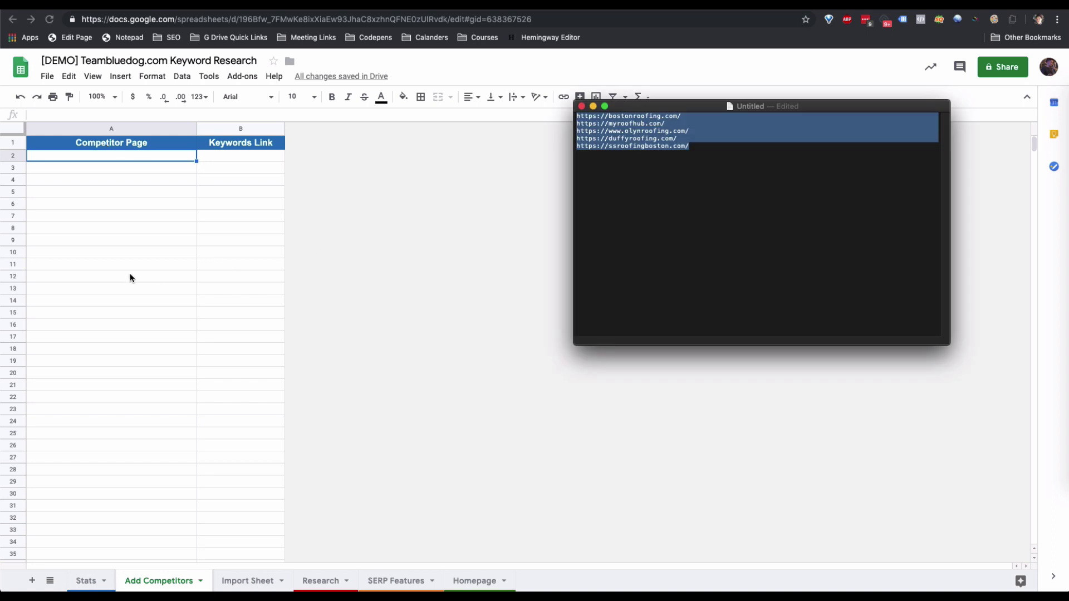
key(super+Tab)
key(ctrl+v)
click(111, 266)
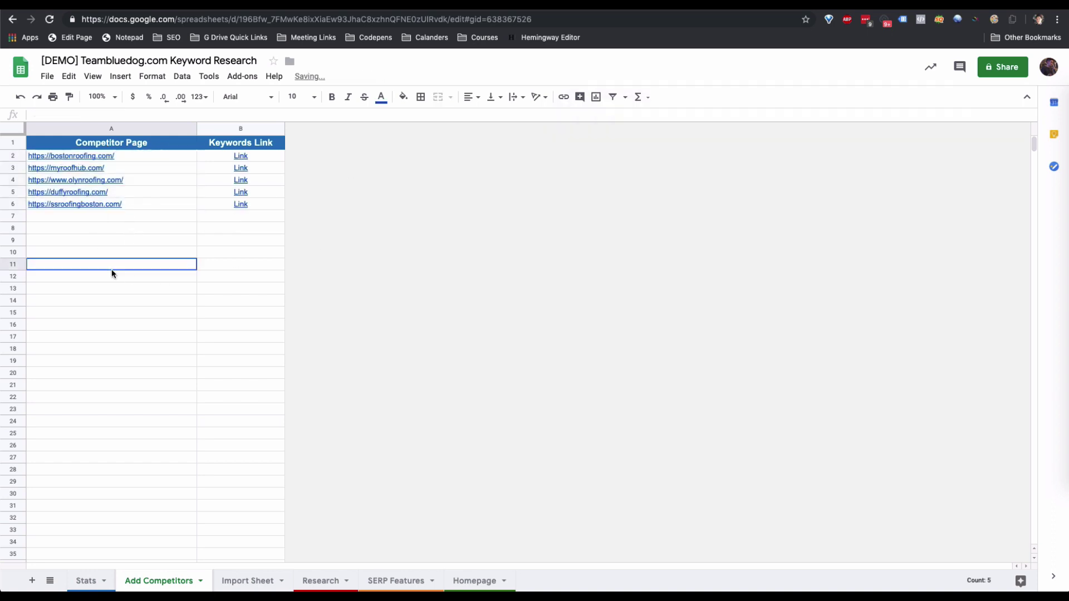
mouse_move(270, 155)
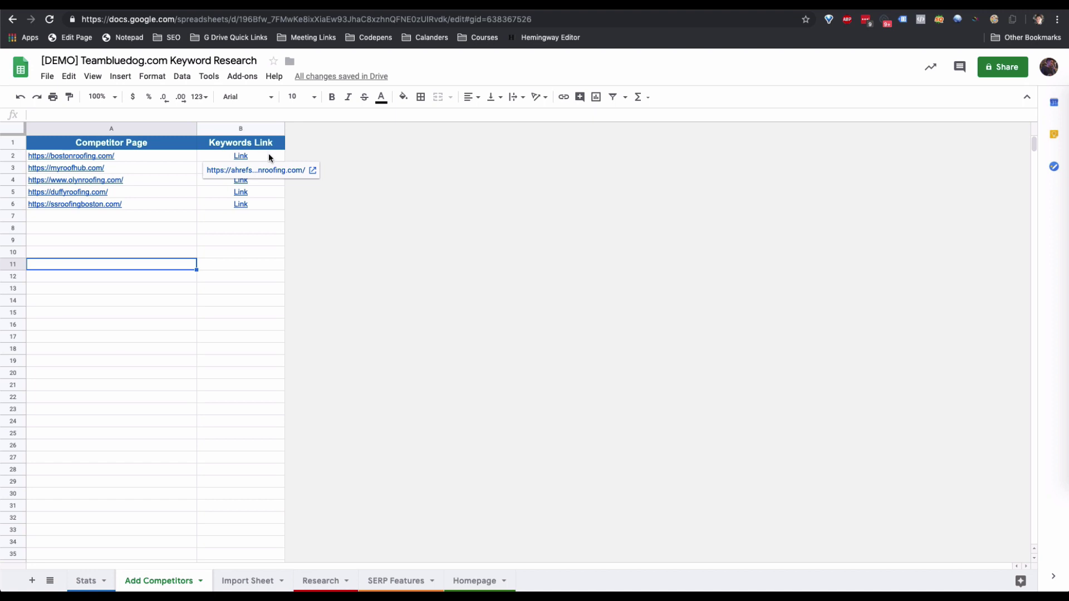
click(269, 154)
click(262, 170)
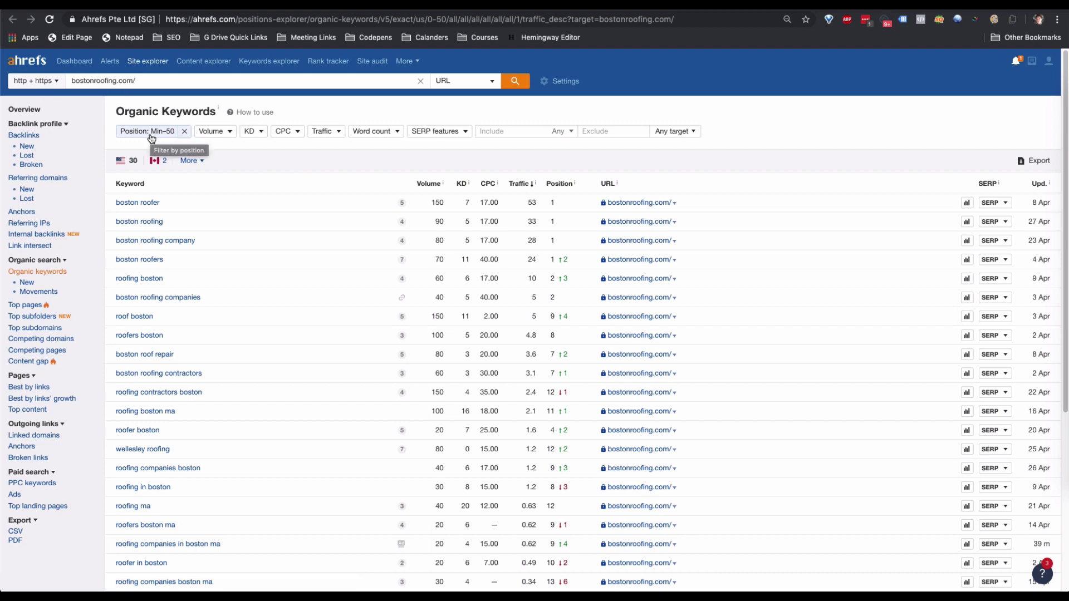
Export the bostonroofing.com organic keywords to CSV as a quick export of the first 1000 rows, for Microsoft Excel (UTF-16)
click(1028, 163)
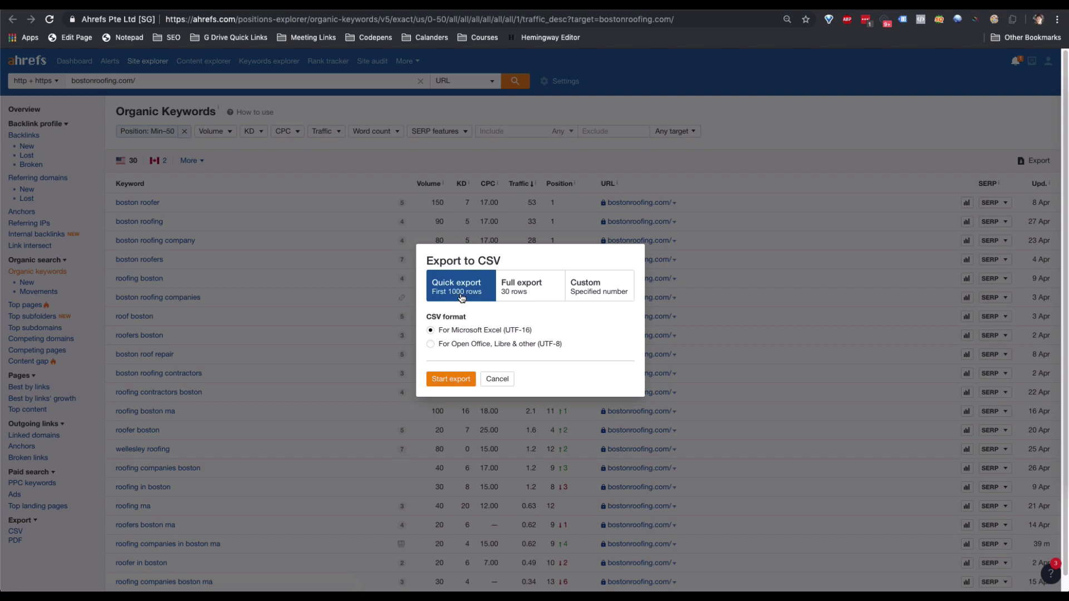
click(498, 378)
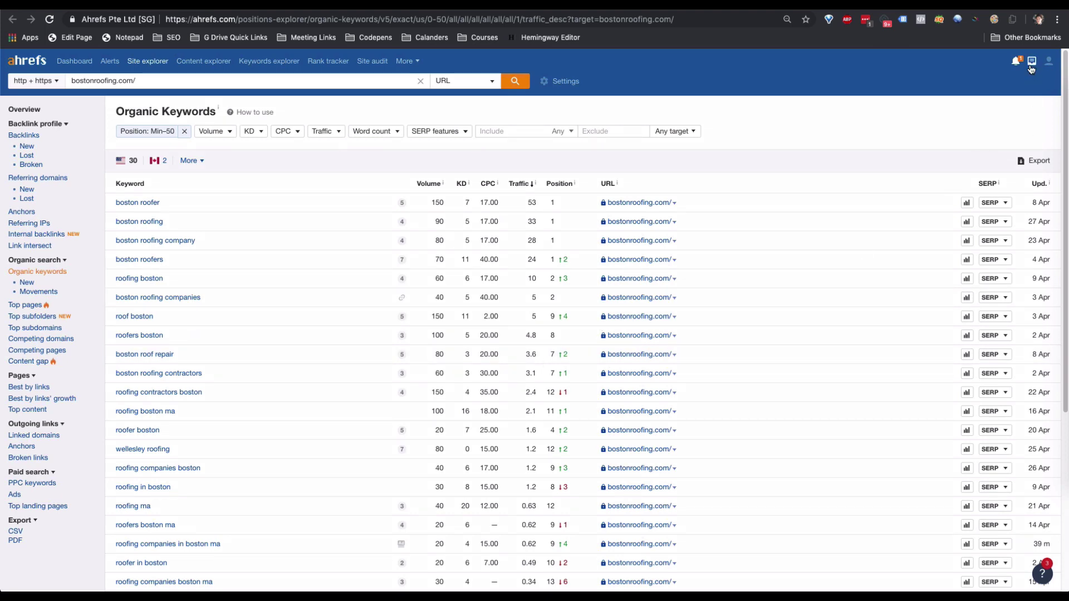
click(1031, 160)
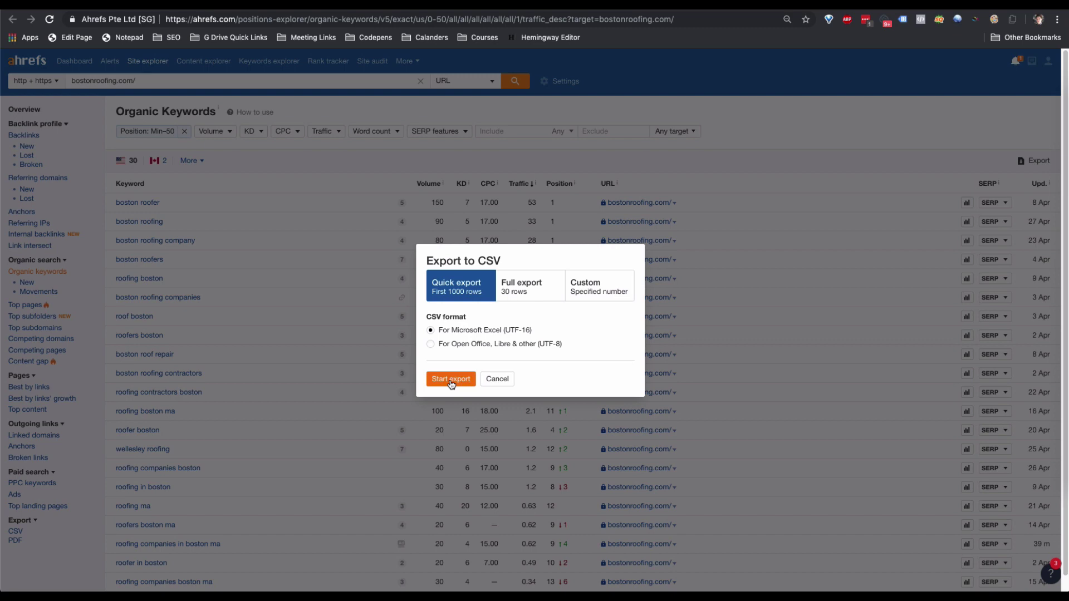
click(451, 379)
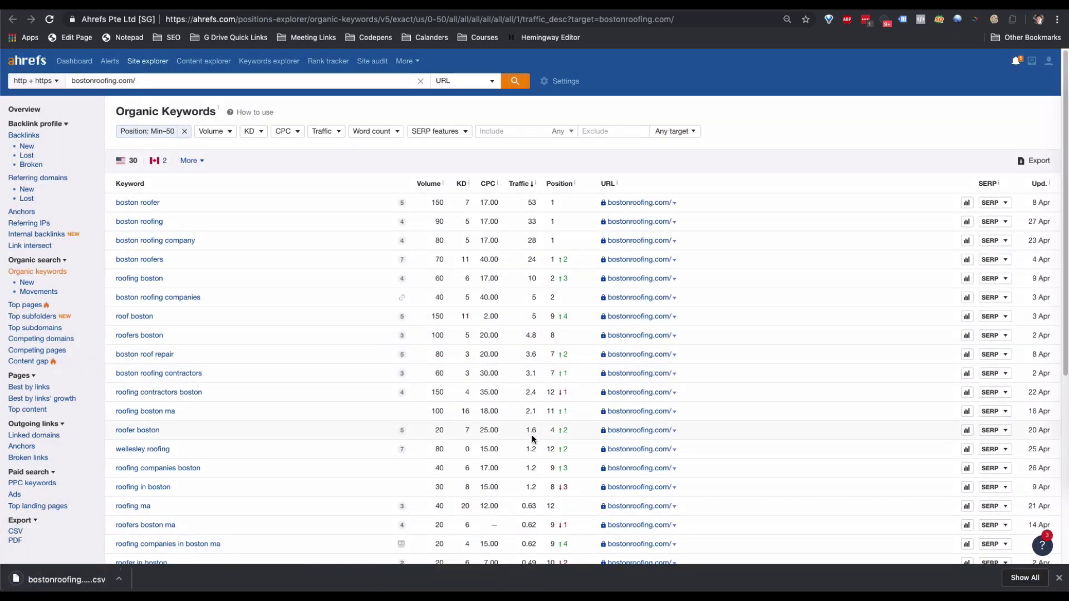
key(ctrl+Tab)
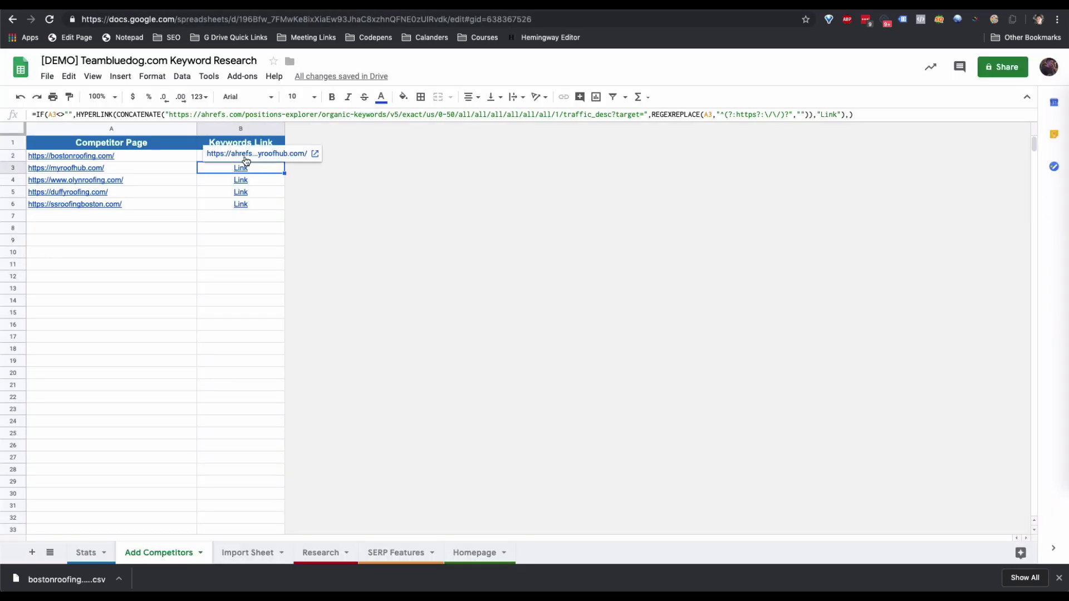
click(245, 152)
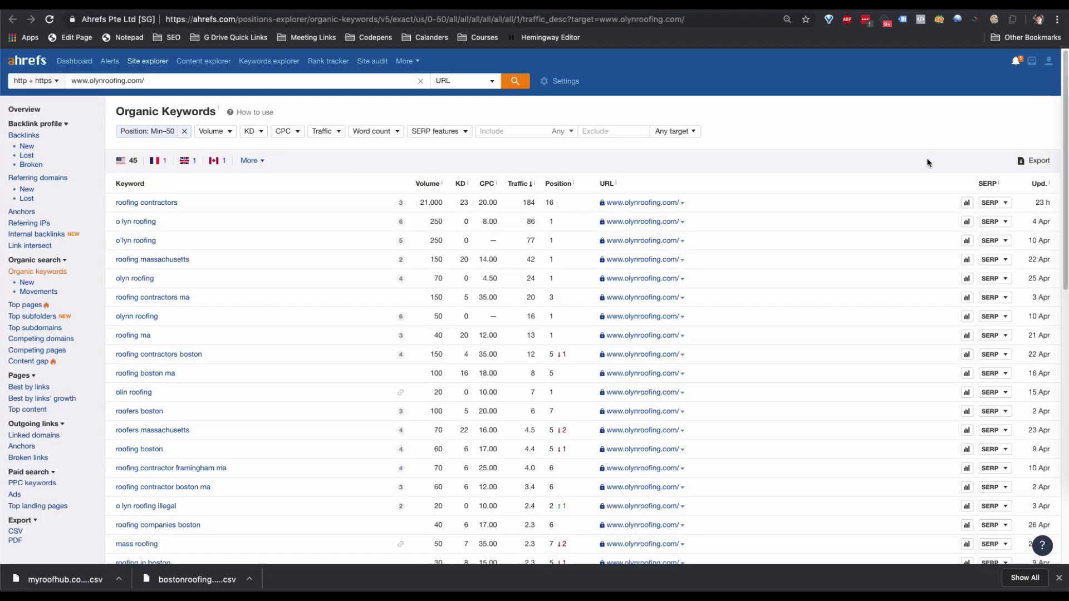
click(1033, 160)
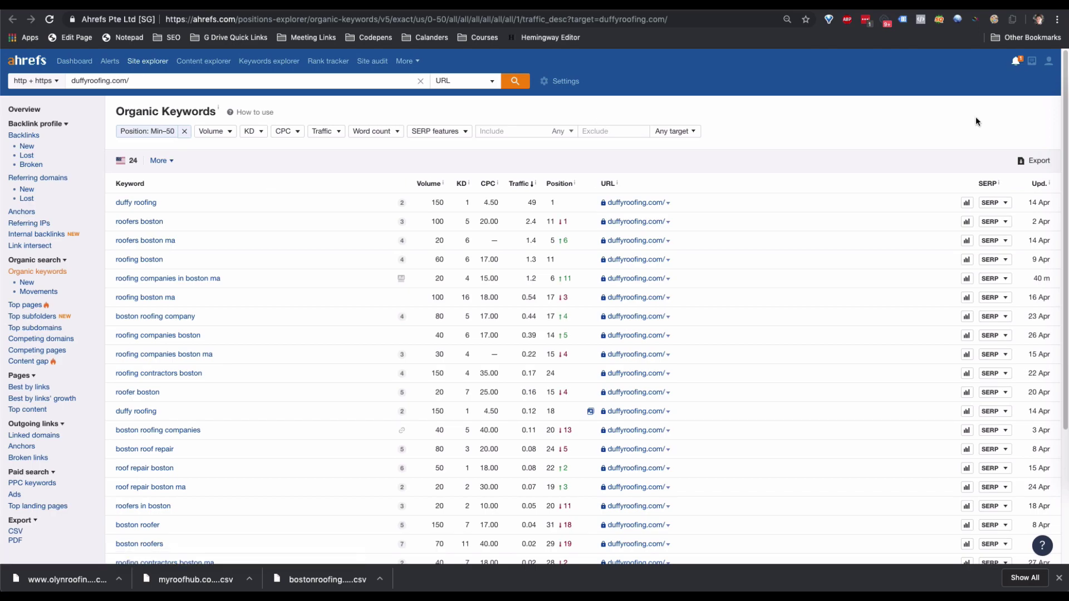
Export the organic keyword reports for duffyroofing.com and ssroofingboston.com to CSV
click(1033, 160)
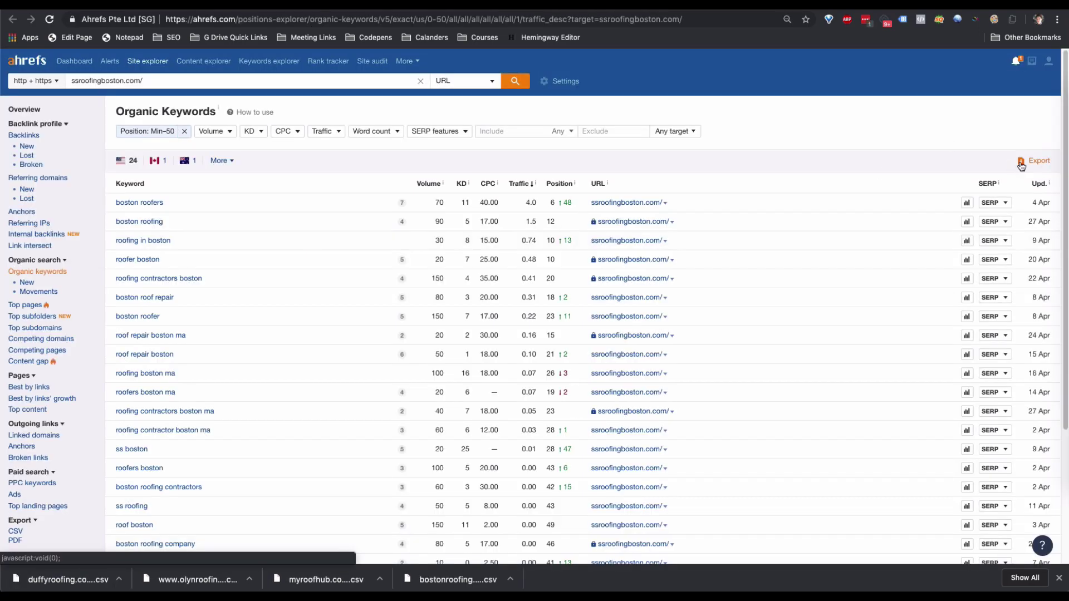
click(1032, 160)
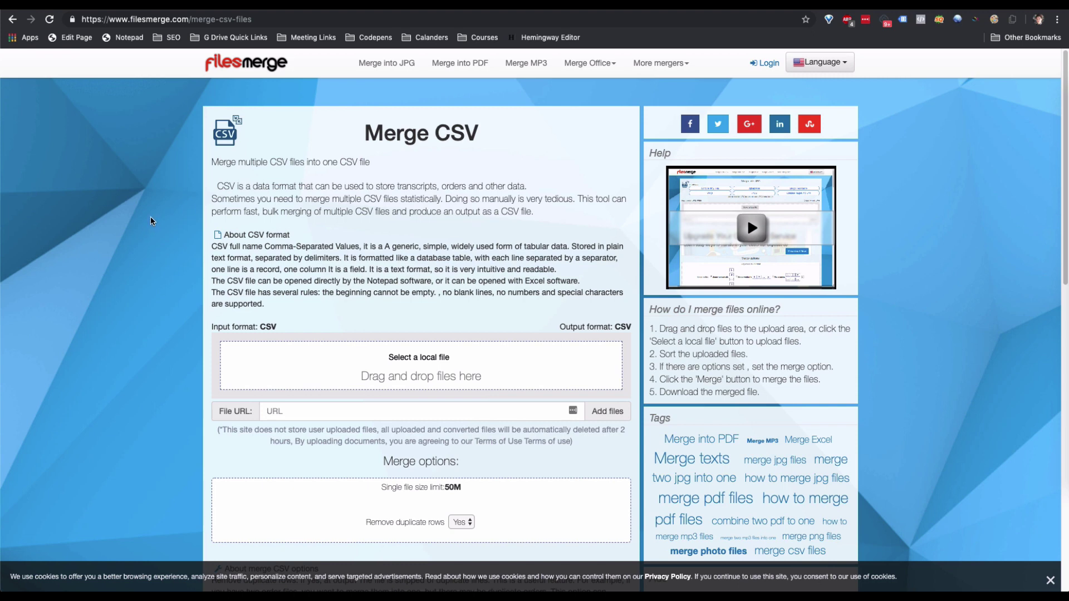
Switch to the FilesMerge Merge CSV page and add the five competitor keyword CSV files from the Downloads folder
scroll(150, 221, down, 1)
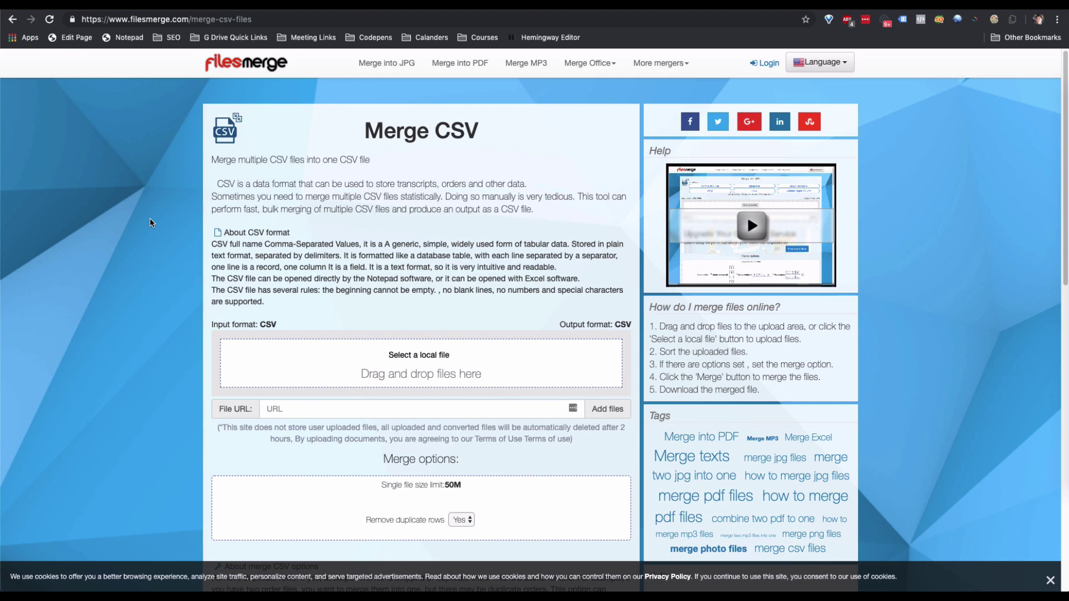
scroll(190, 237, down, 1)
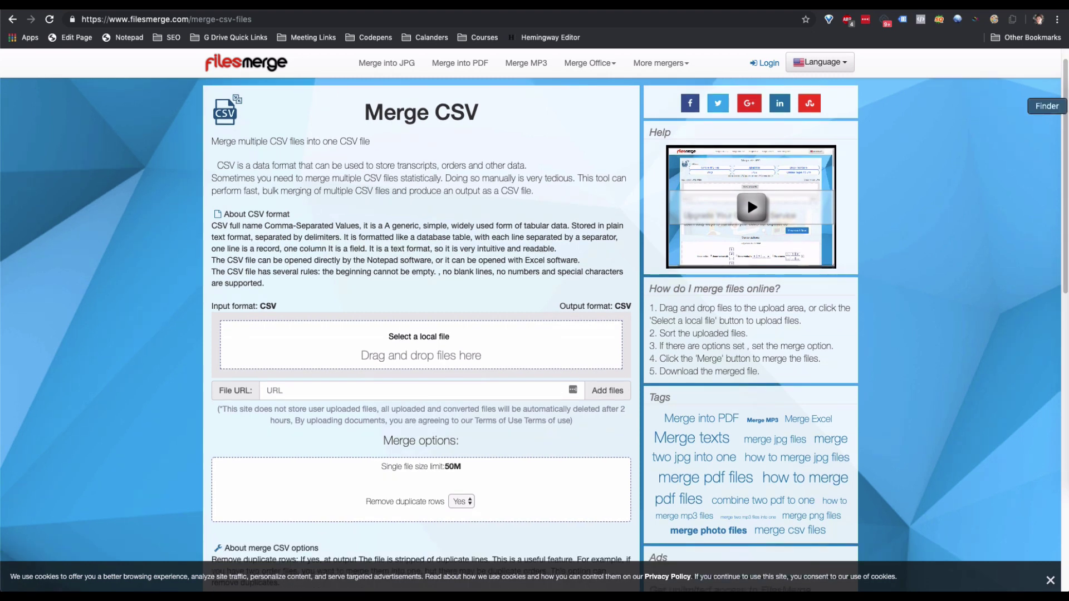
click(1061, 105)
drag(878, 395, 345, 342)
scroll(446, 274, down, 5)
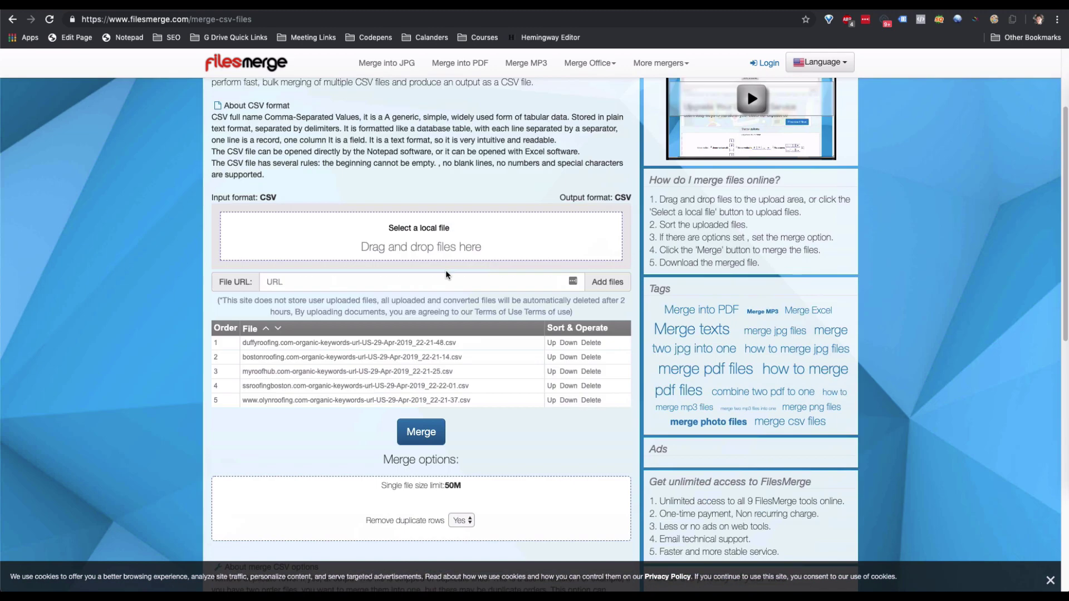
Try to merge the five CSV files with Remove duplicate rows set to No
scroll(445, 274, down, 1)
click(462, 499)
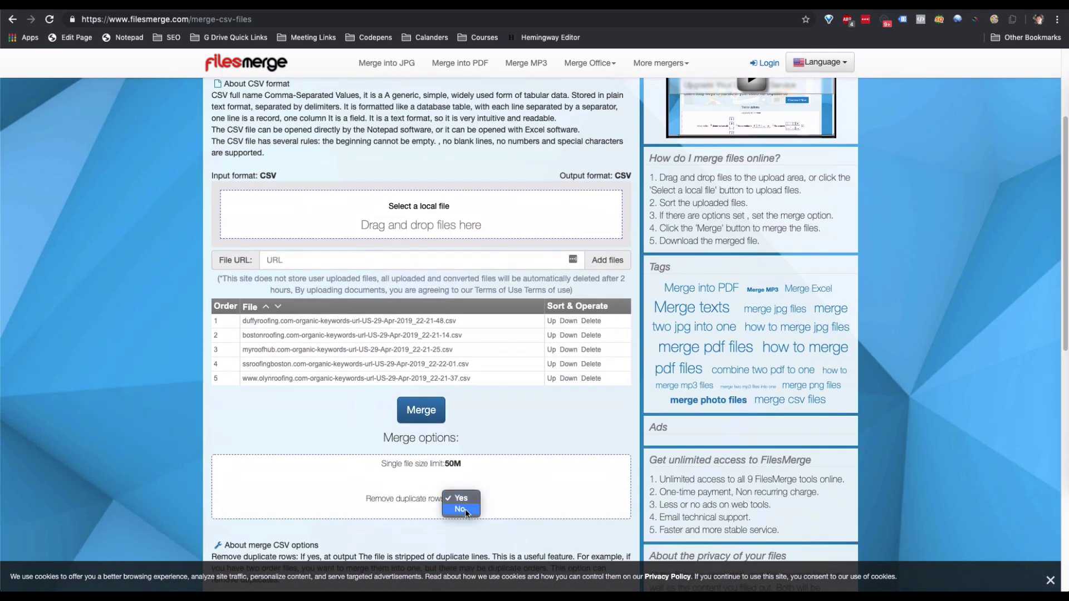
click(466, 511)
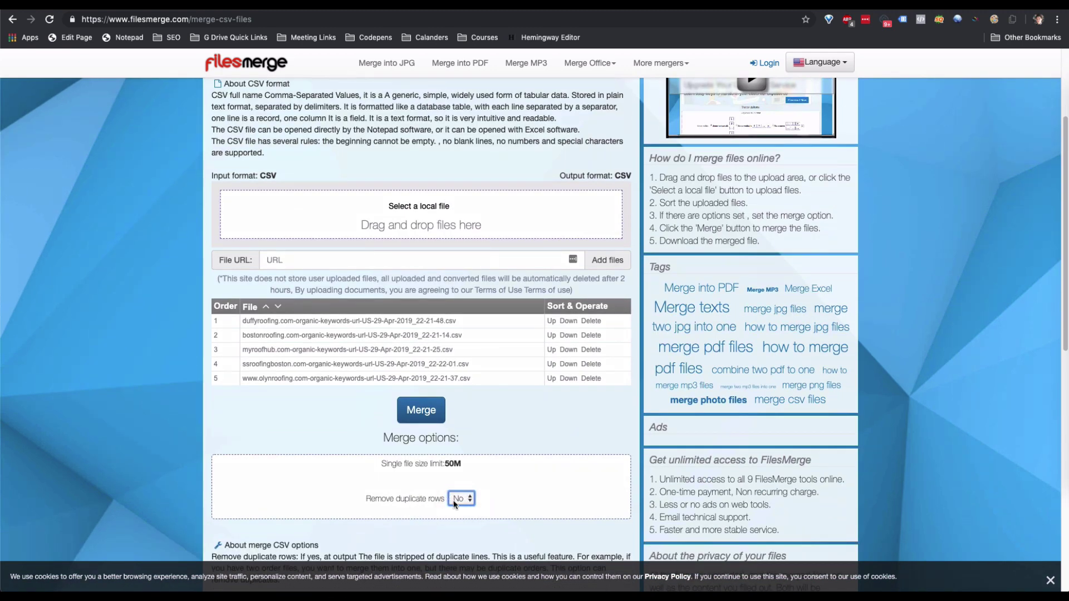
click(421, 410)
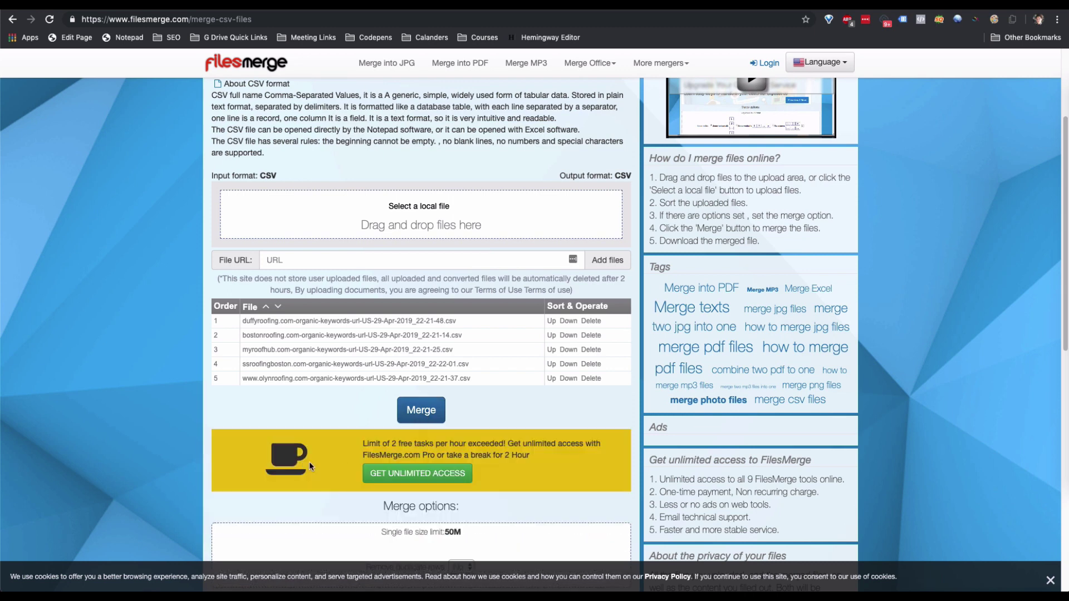
scroll(309, 462, down, 3)
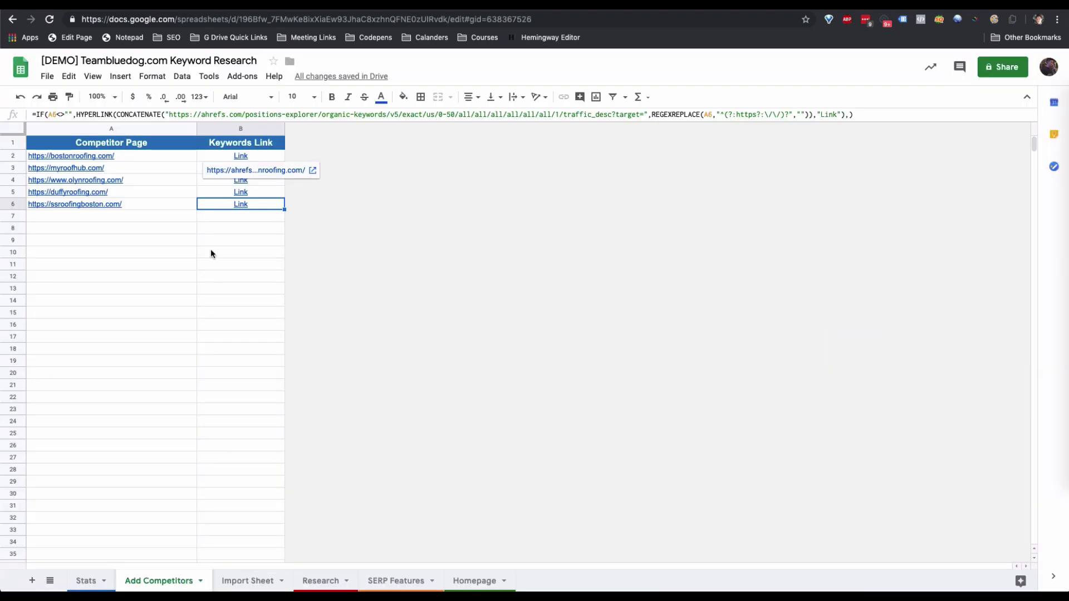
In the Import Sheet of the keyword research spreadsheet, upload merge_from_ofoct (1).csv from Downloads as the file to import
click(119, 264)
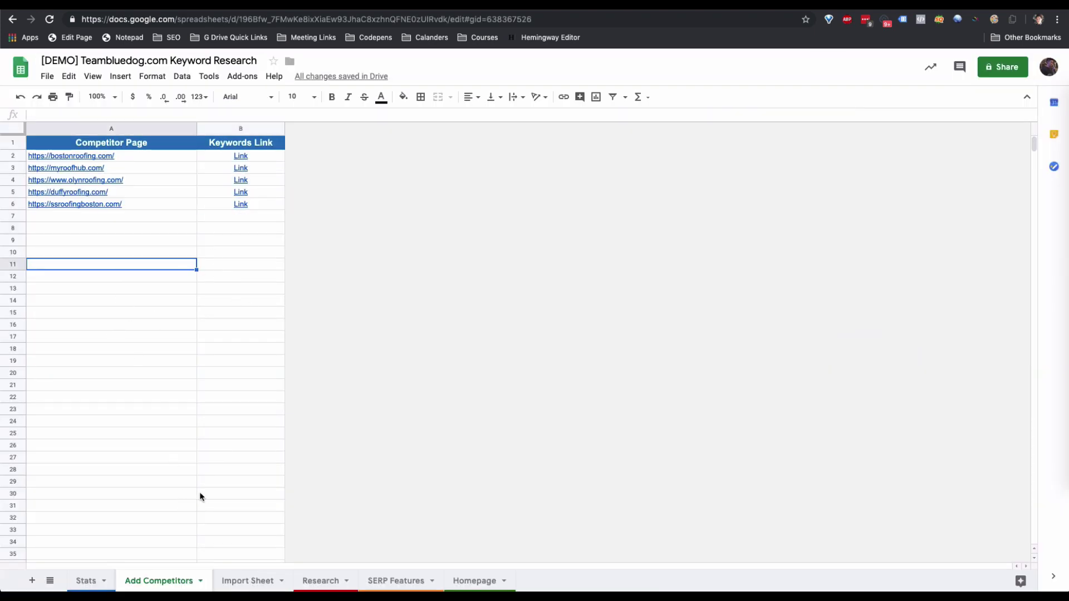
click(233, 584)
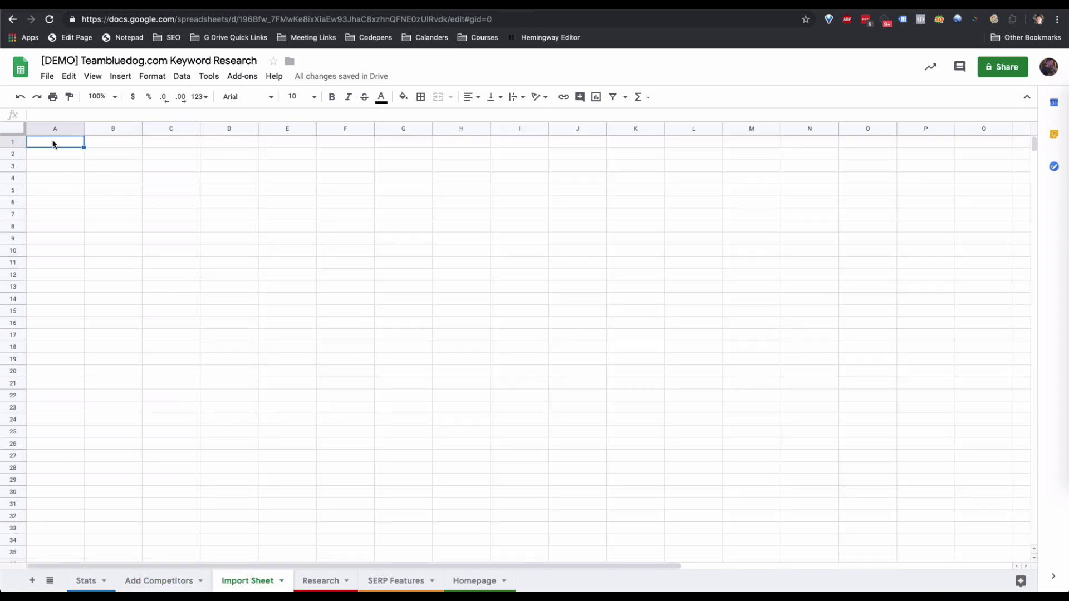
click(45, 83)
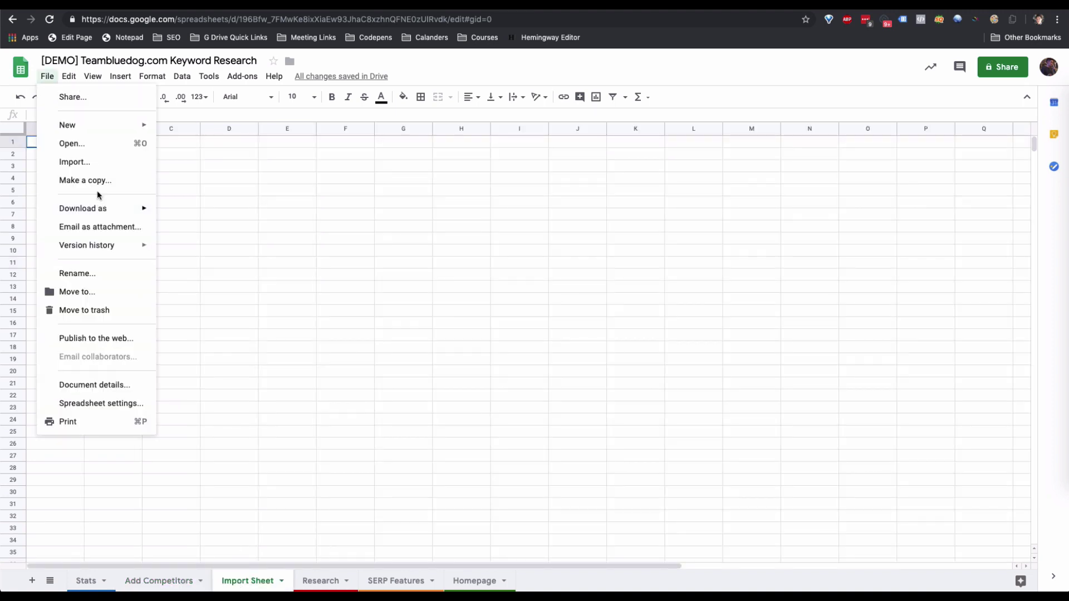
click(114, 163)
click(457, 180)
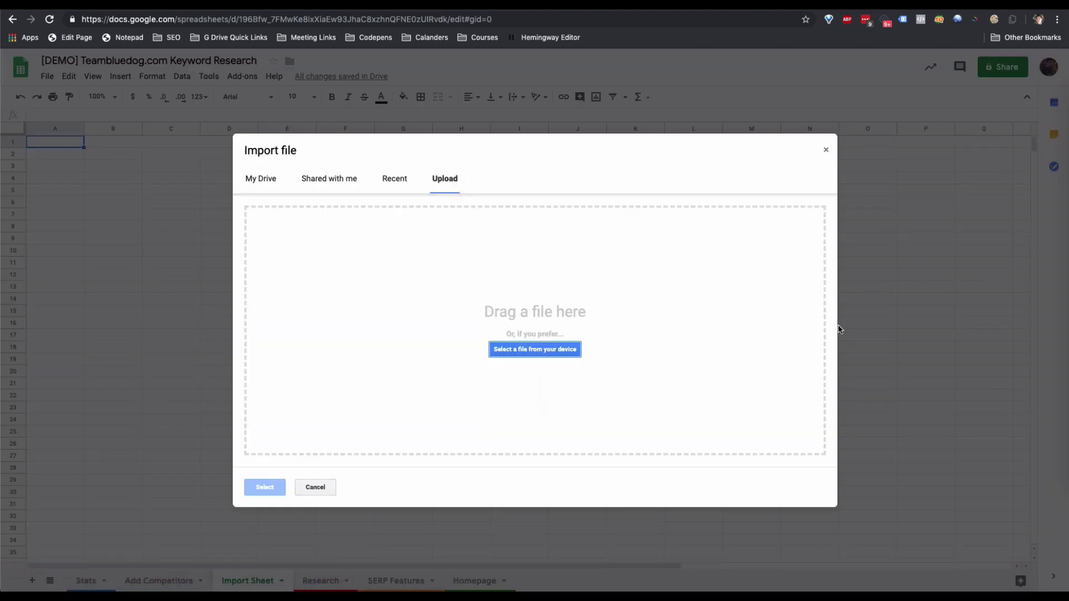
key(super+Tab)
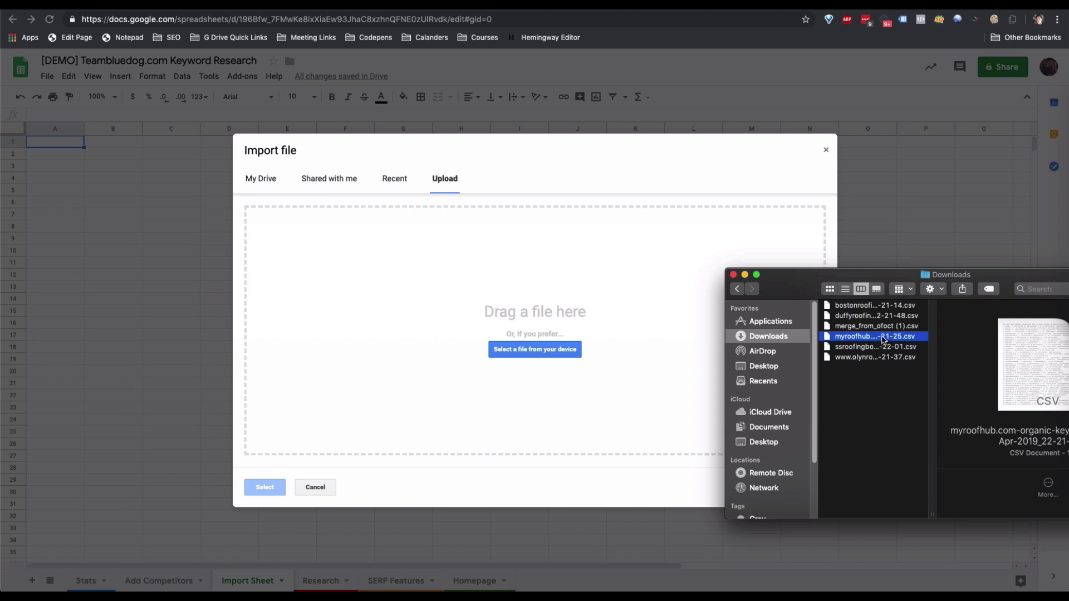
drag(874, 326, 532, 257)
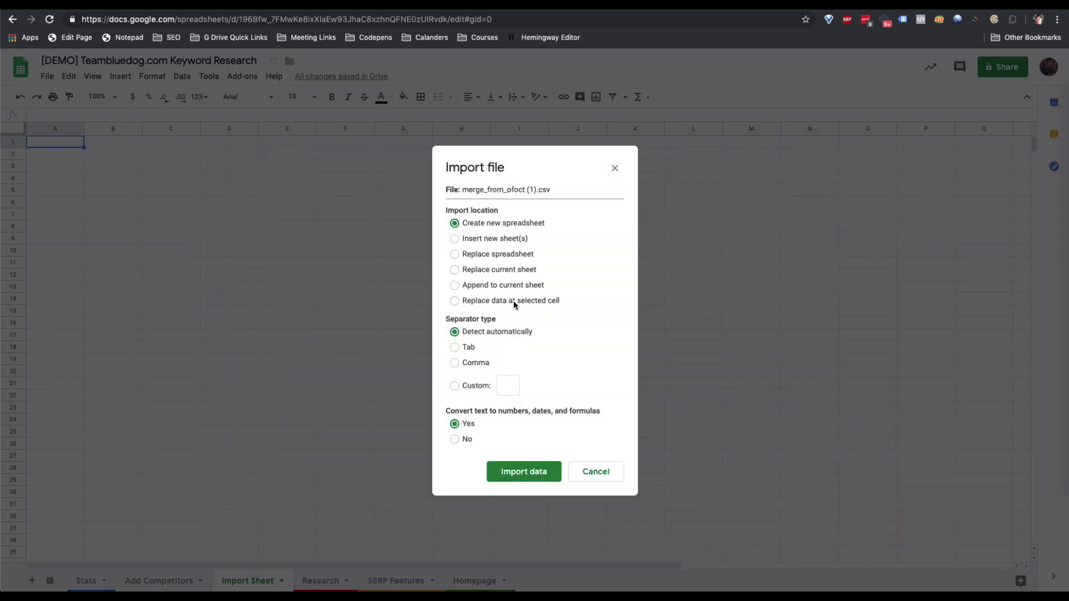
Import the merged CSV data with the import location set to Replace data at selected cell
click(513, 301)
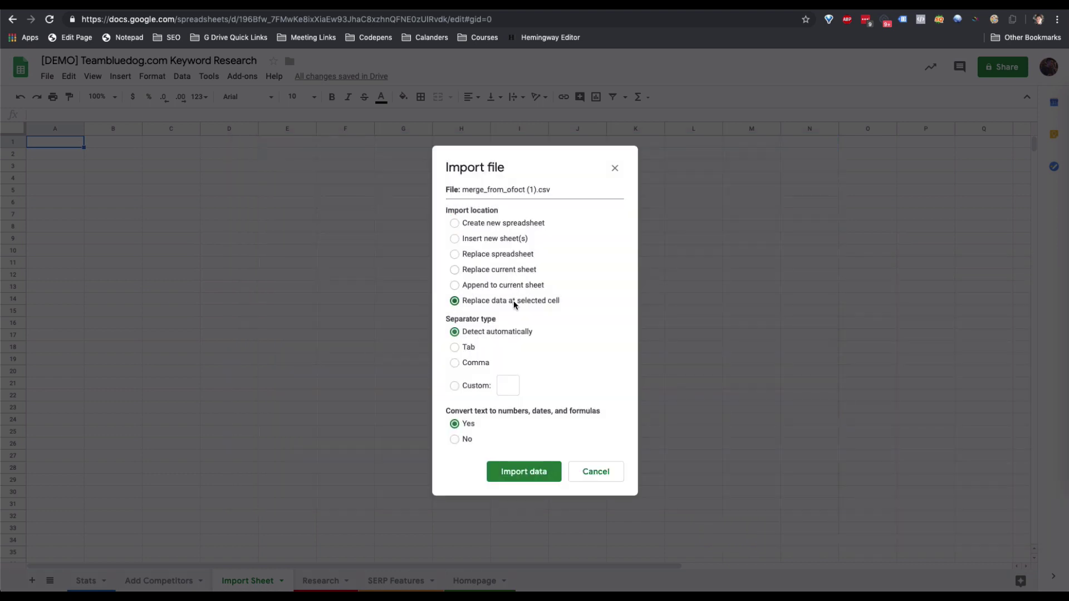
click(511, 474)
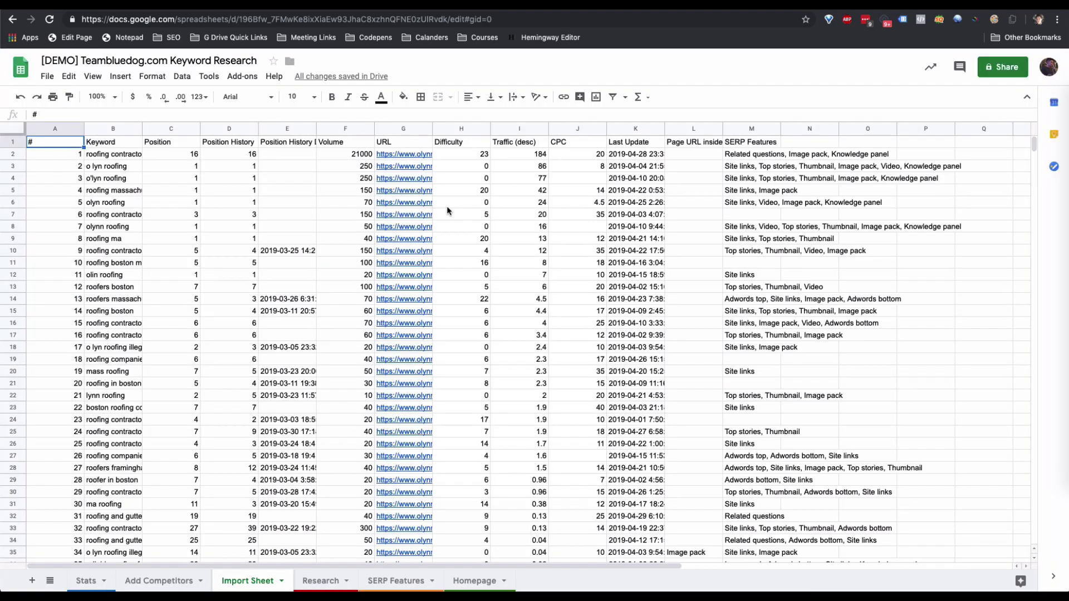
click(465, 202)
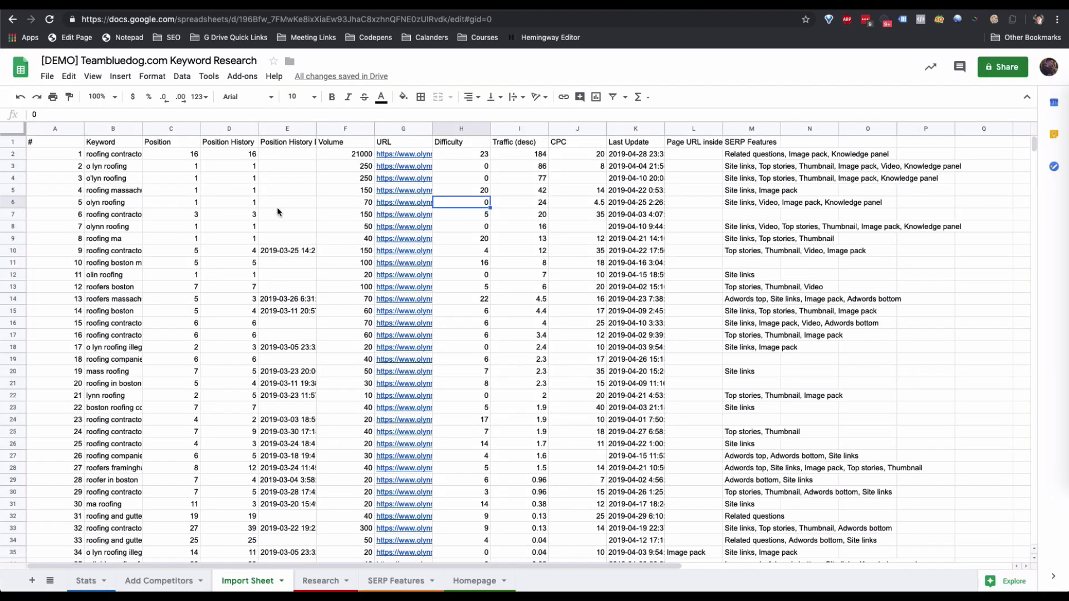
Examine the Keyword and Search Volume columns on the Research sheet and check the number of keywords
click(321, 580)
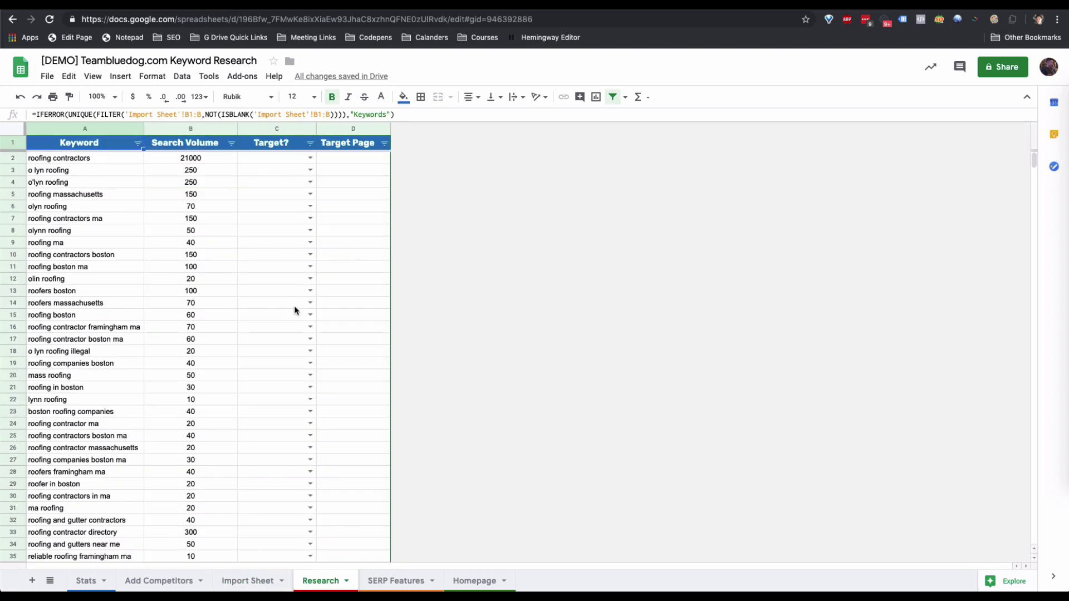
click(102, 210)
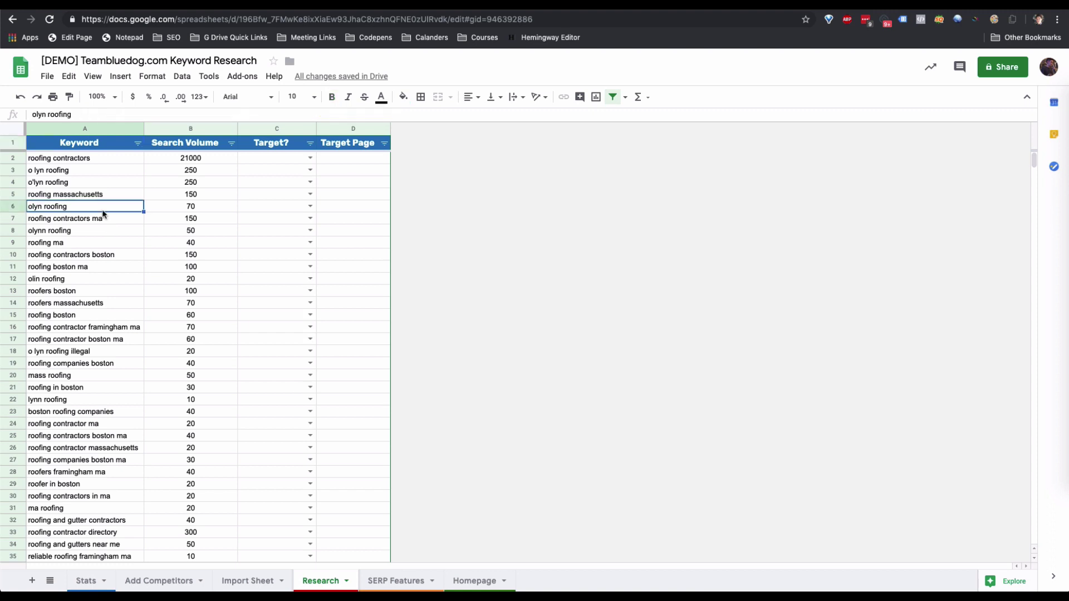
click(103, 158)
click(197, 162)
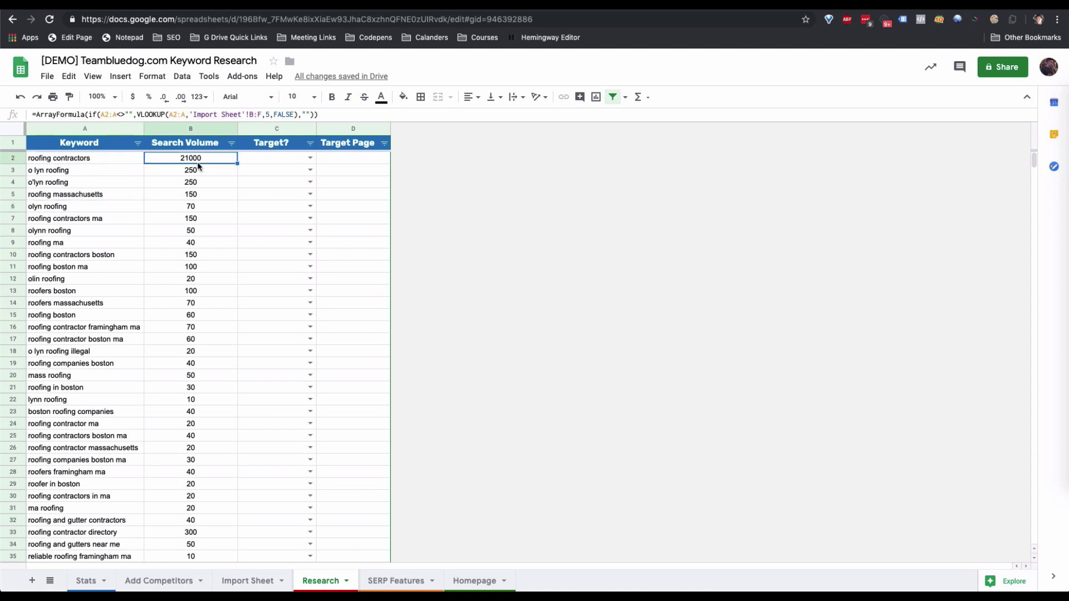
click(192, 196)
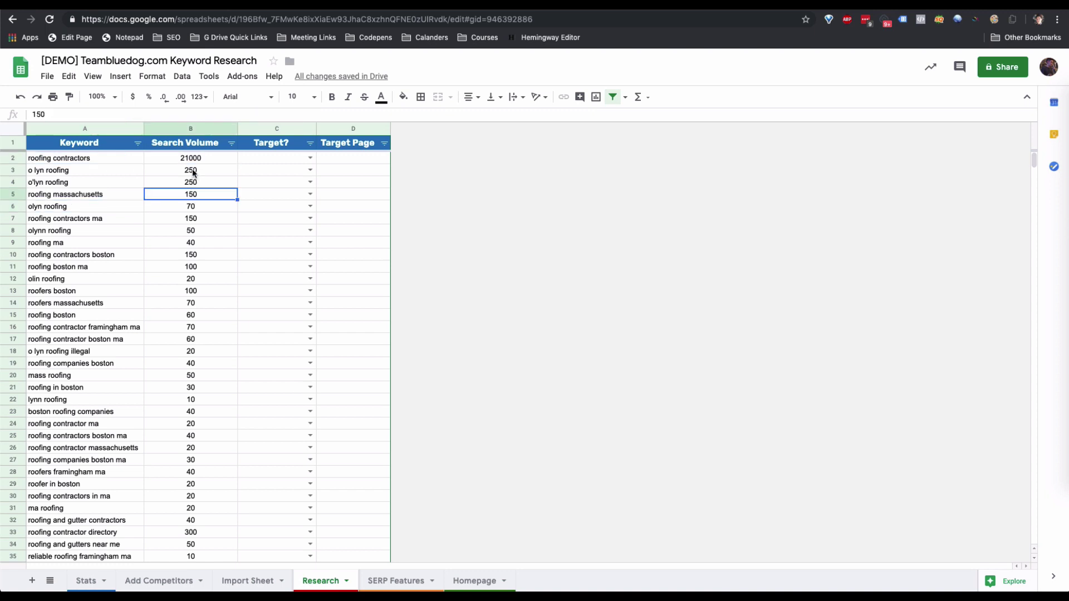
key(Up)
key(Up)
key(Up)
key(Left)
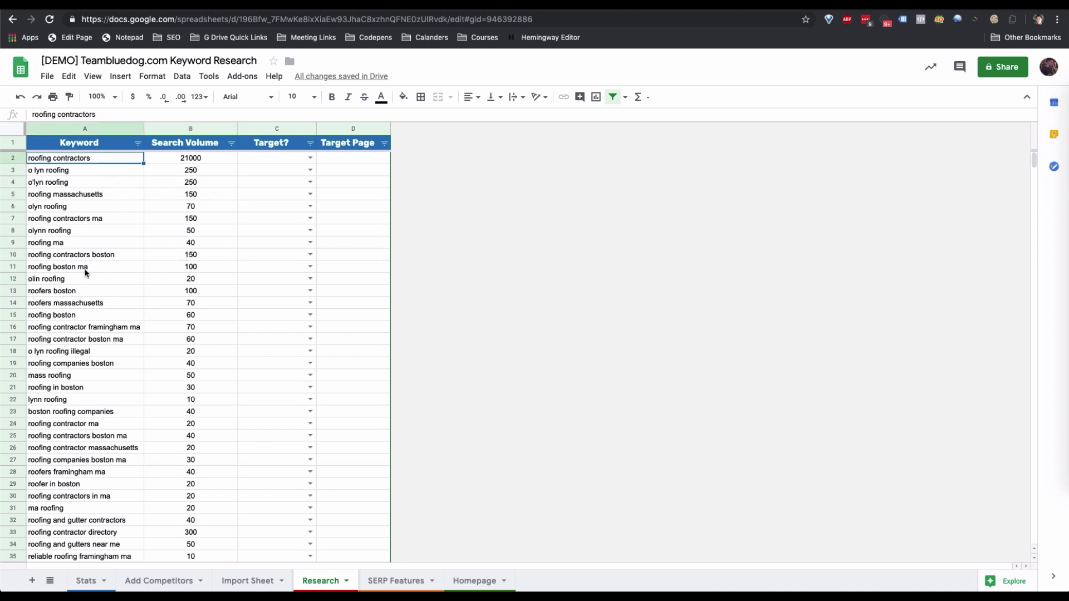
click(83, 129)
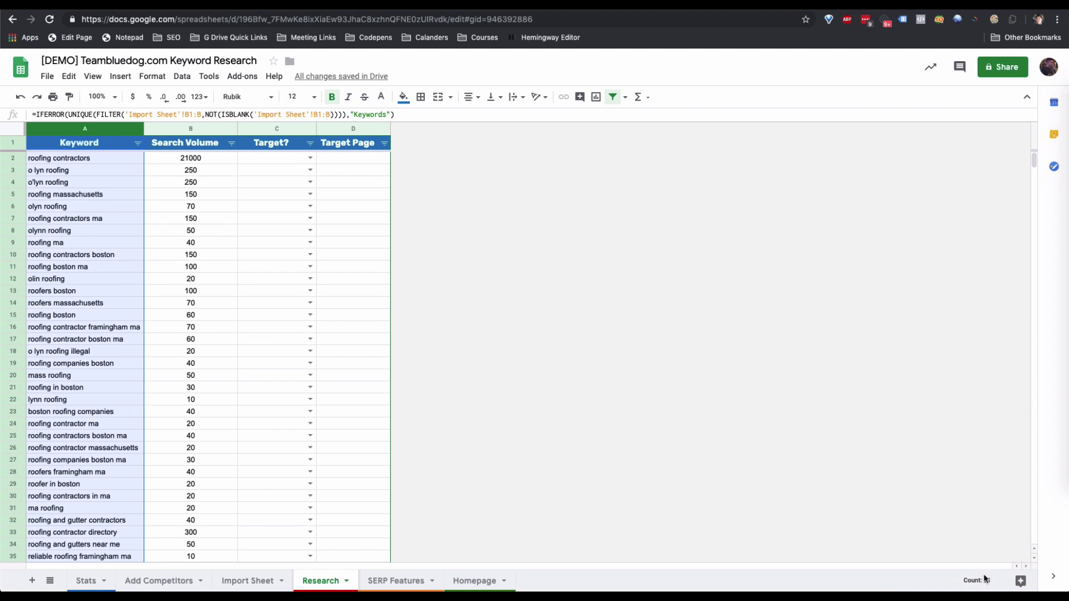
click(189, 292)
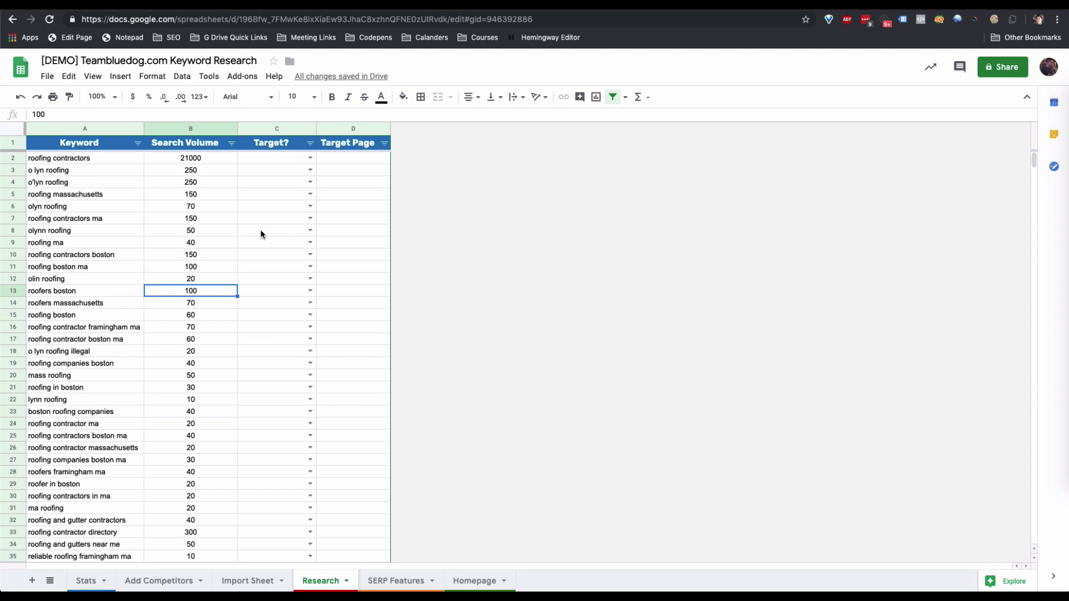
click(310, 171)
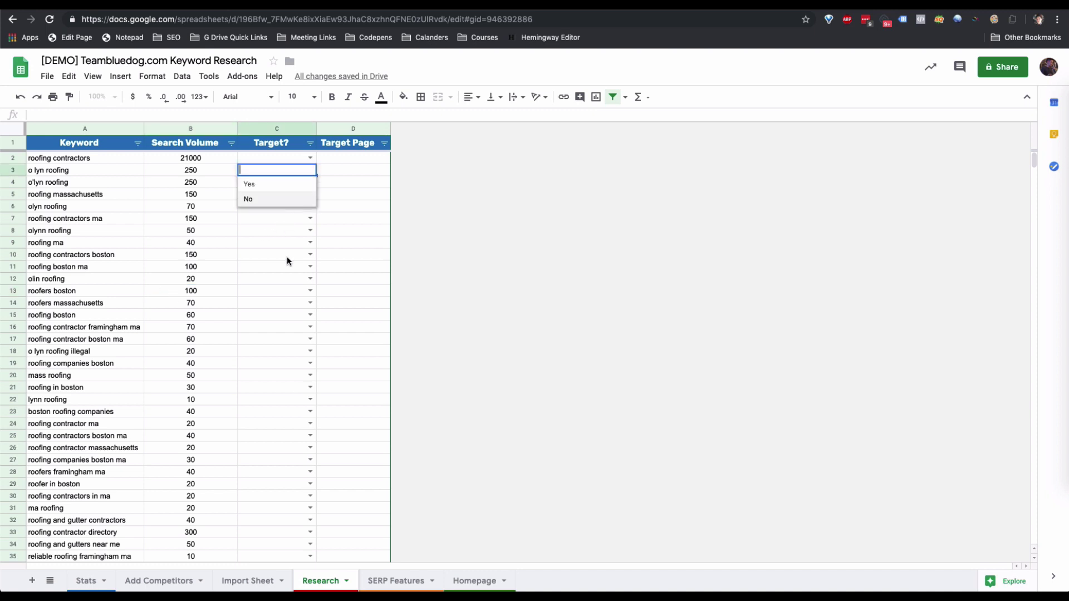
key(ctrl+z)
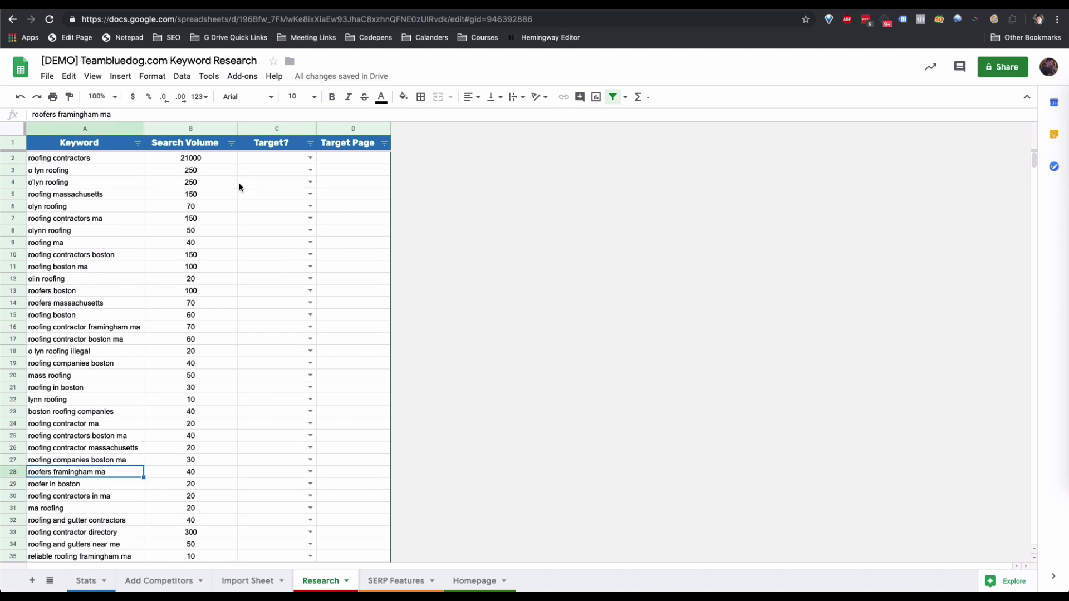
click(137, 143)
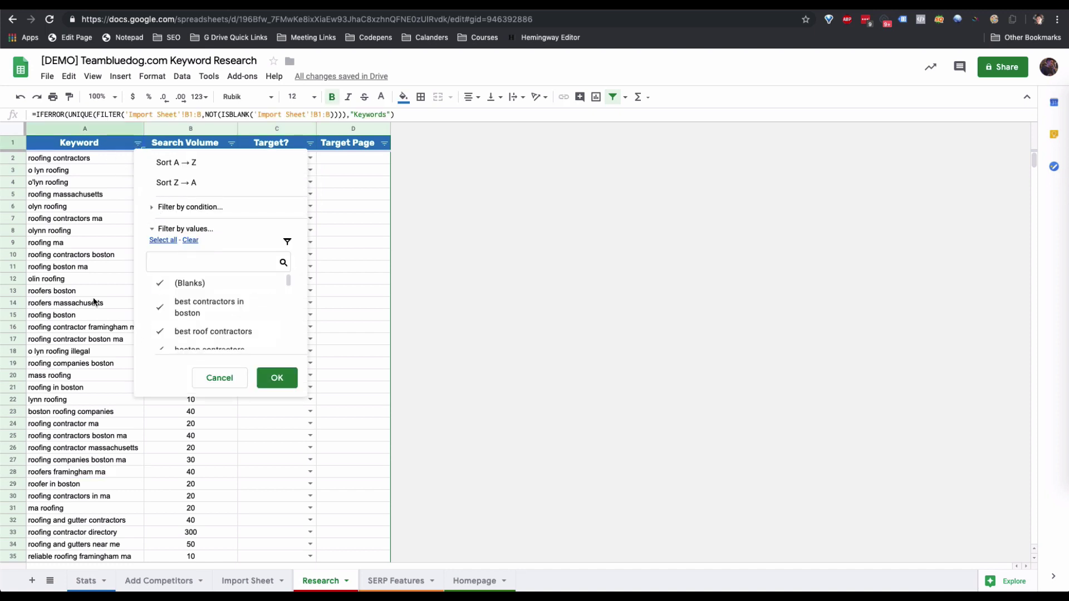
Filter the Keyword column with a Text contains condition for o'lyn, the brand name in cell A4
click(59, 187)
drag(48, 115, 30, 116)
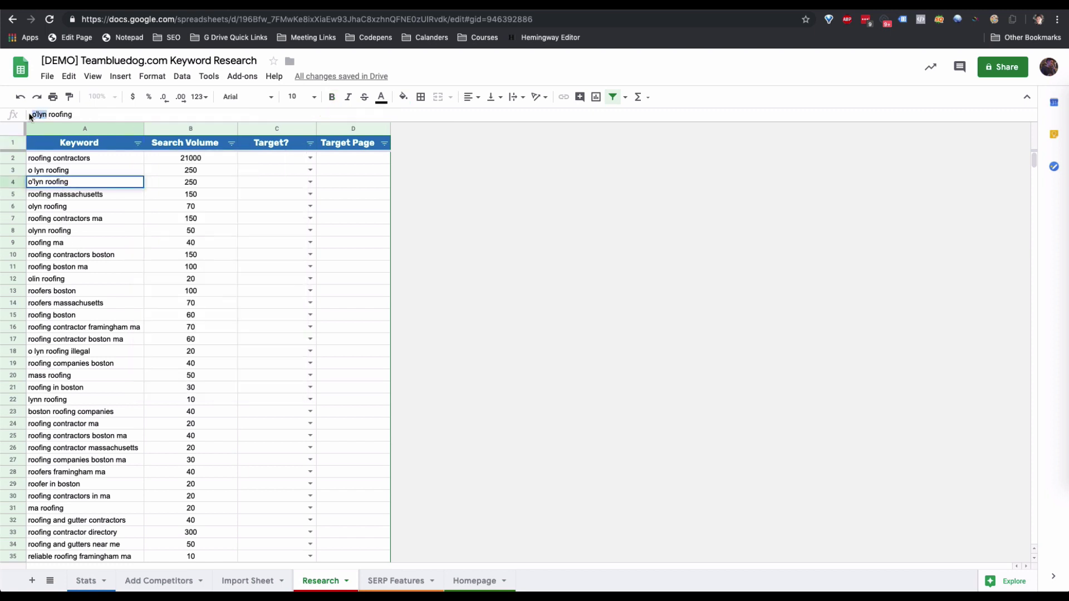
click(239, 218)
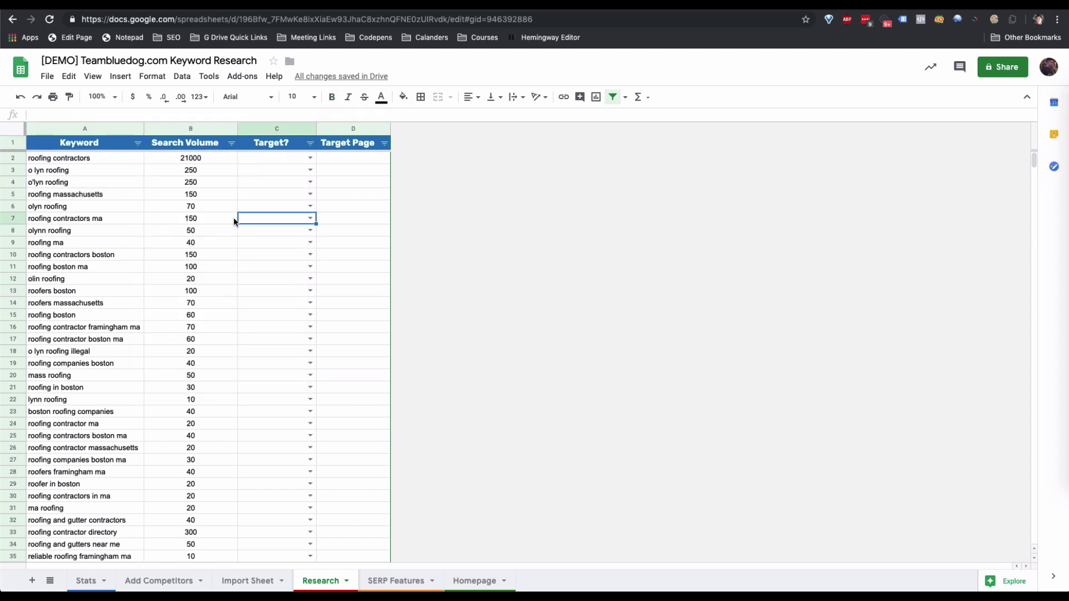
click(138, 146)
click(189, 207)
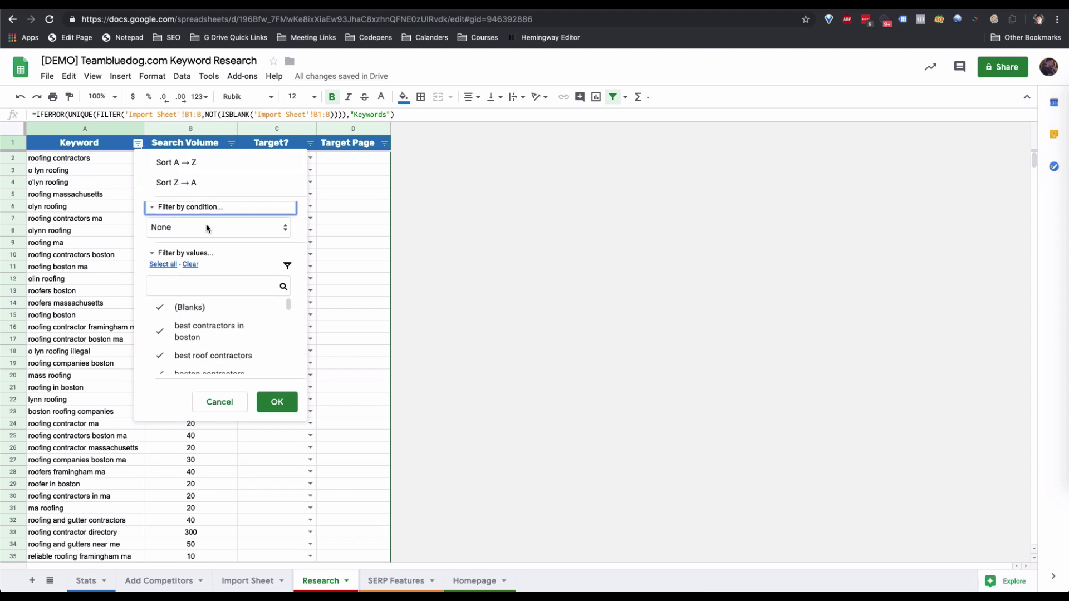
click(206, 226)
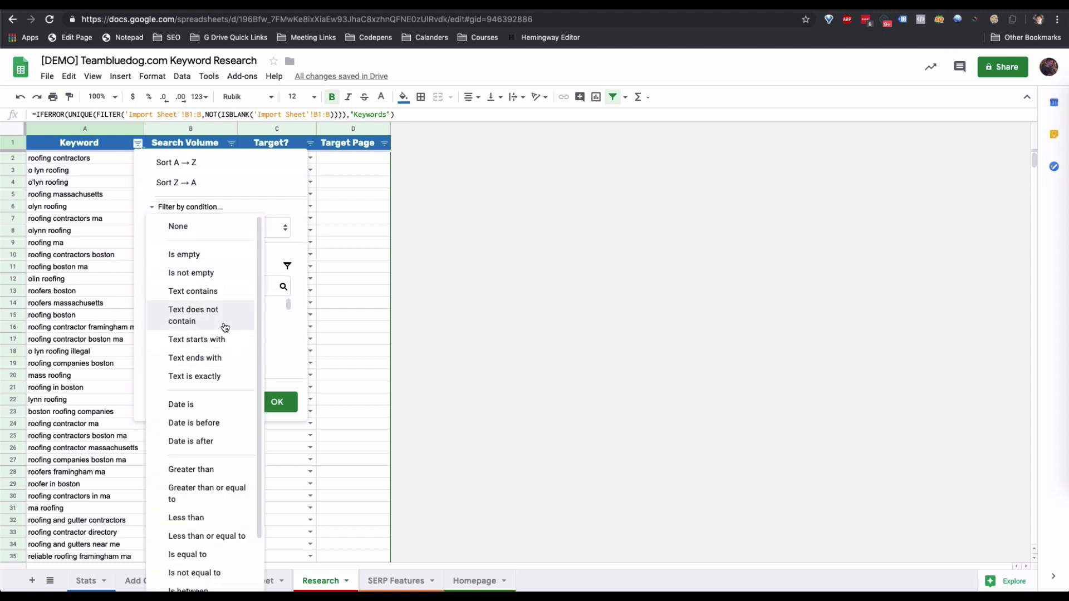
click(223, 292)
click(220, 251)
text(o'lyn)
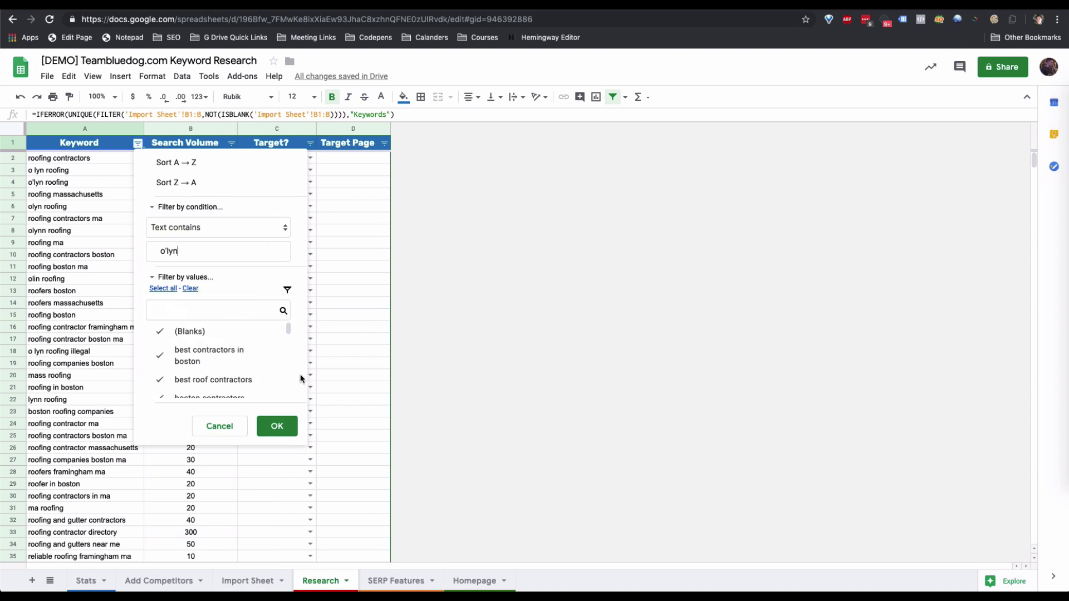
click(277, 426)
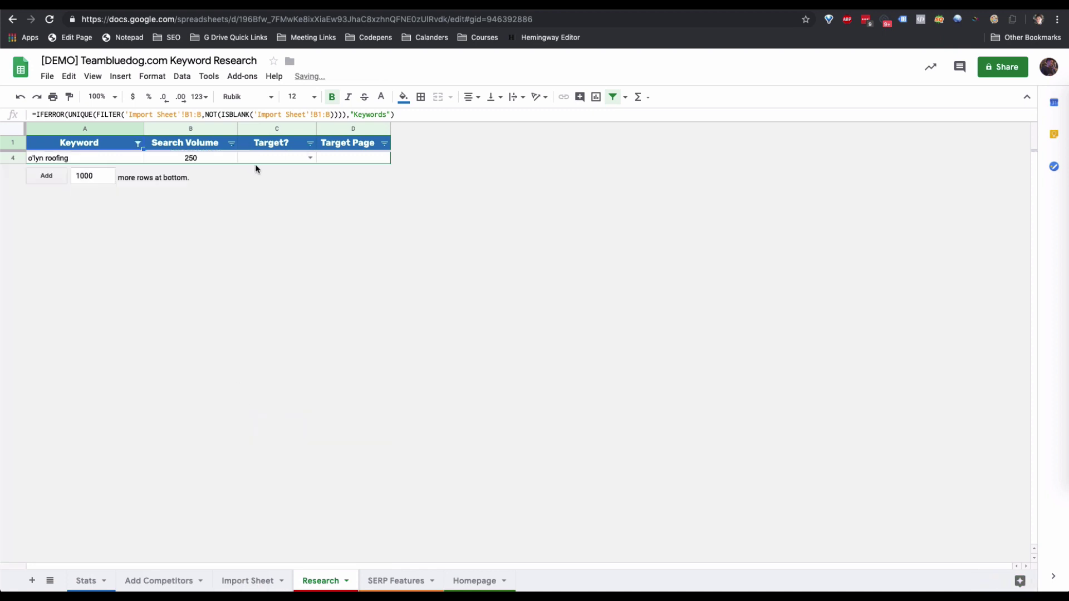
Set Target? to No for the filtered keyword o'lyn roofing
click(309, 158)
click(287, 187)
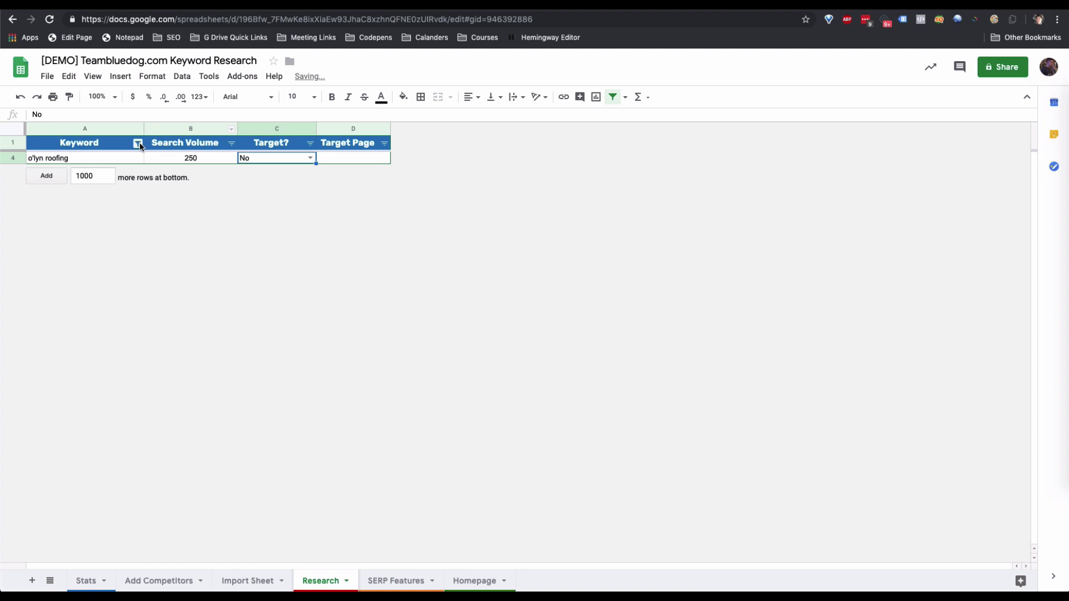
Change the Keyword column's Text contains filter condition to lyn
click(137, 144)
key(Right)
key(Delete)
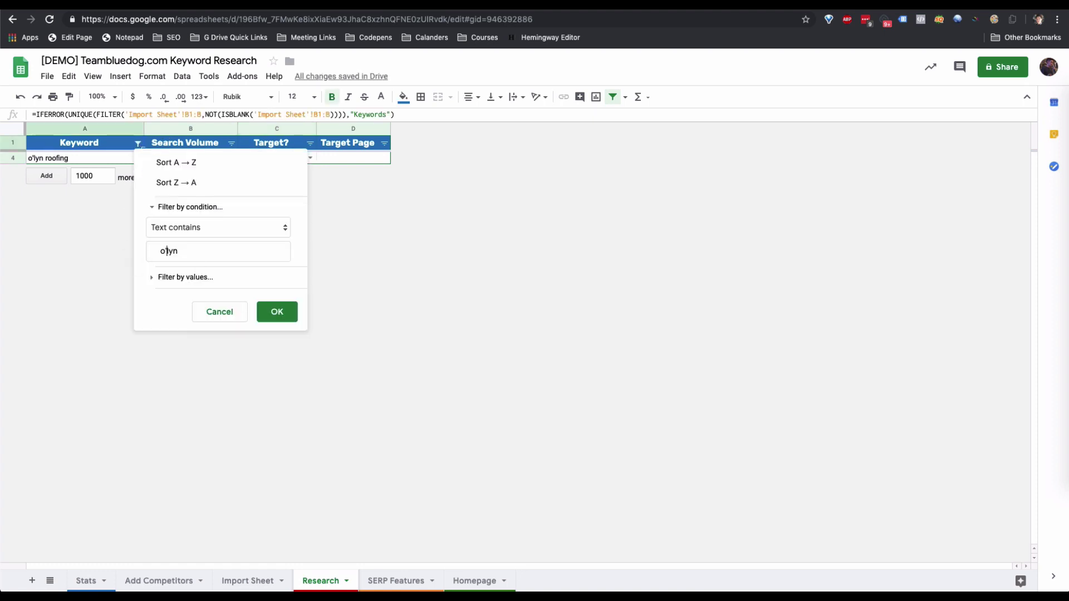
key(BackSpace)
click(277, 312)
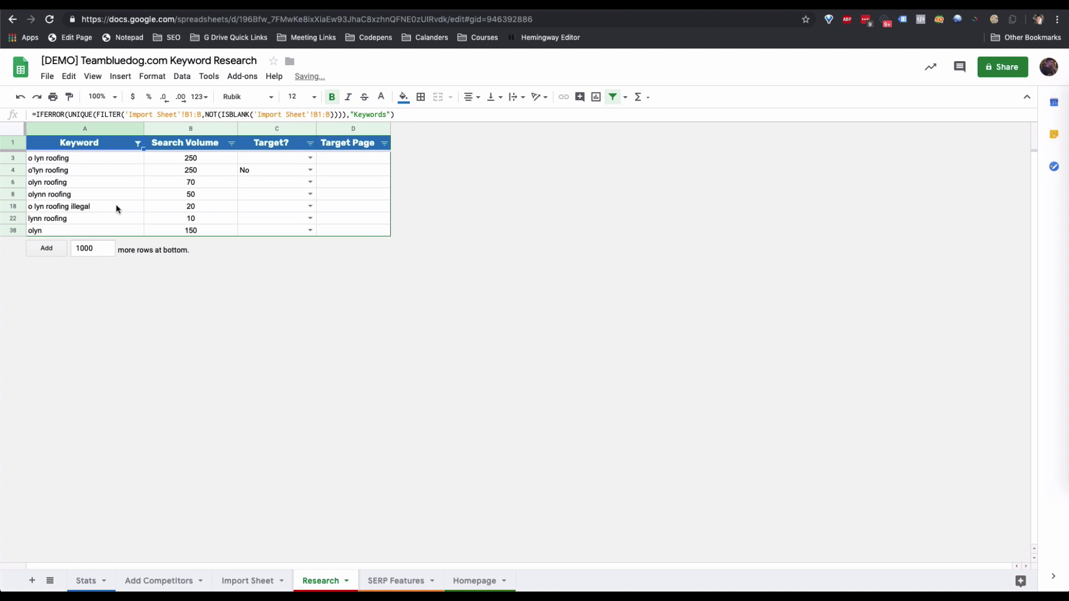
Set Target? to No for all the filtered brand keywords, from o lyn roofing down to olyn
click(266, 171)
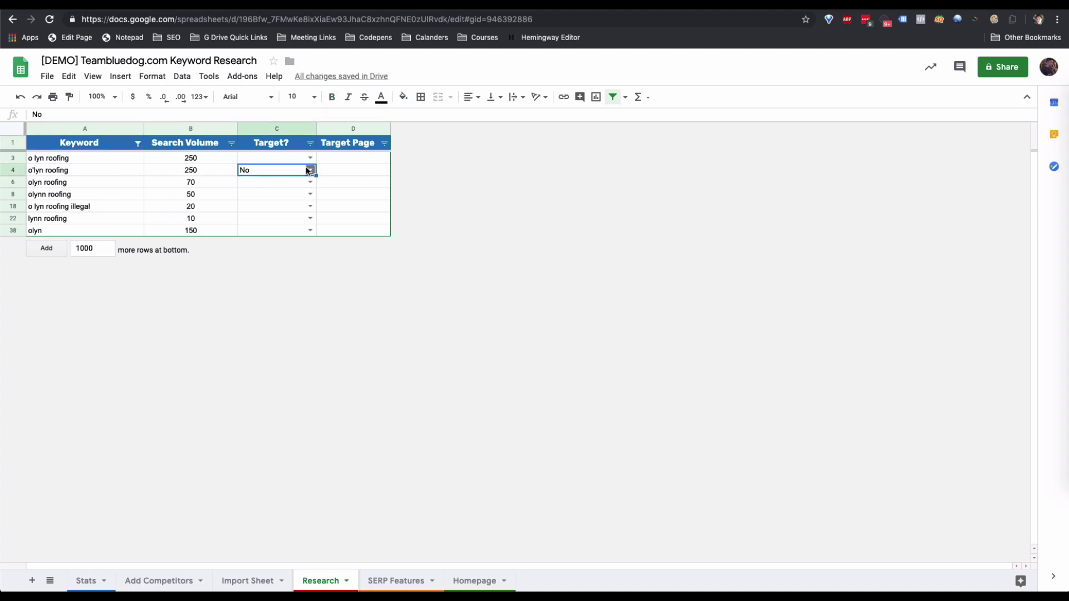
click(310, 158)
click(287, 186)
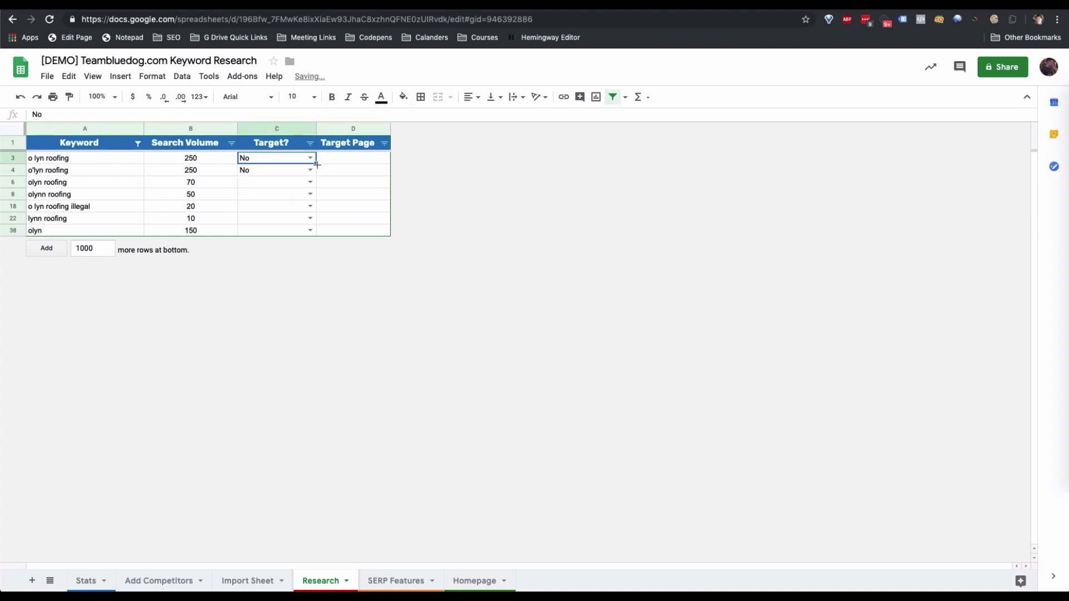
drag(318, 165, 222, 233)
Reset the Keyword column's filter condition to None
click(138, 143)
click(223, 226)
click(183, 245)
click(274, 287)
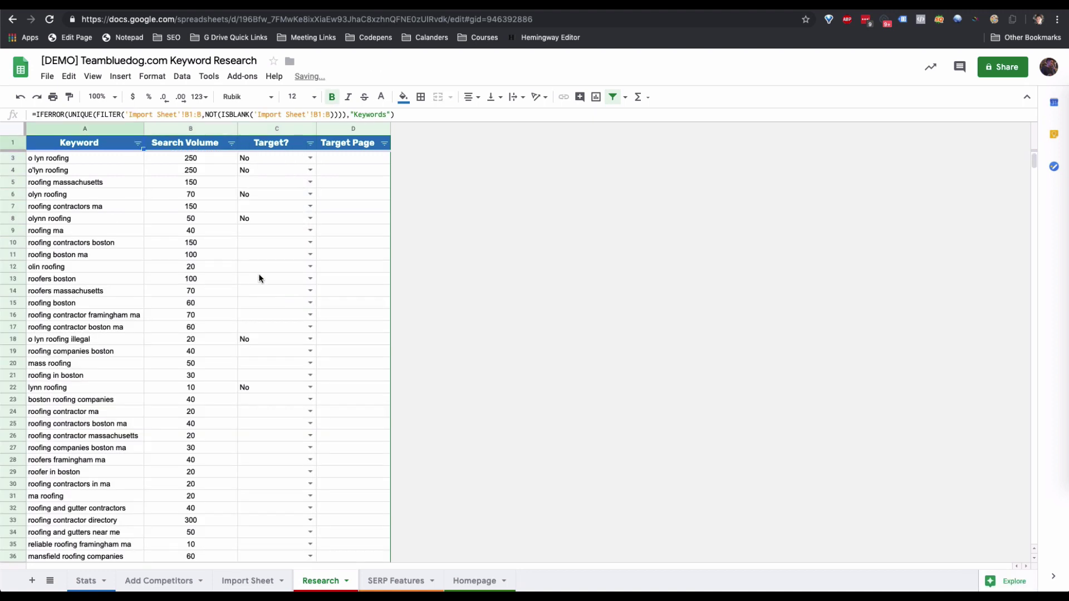
Set Target? to Yes for rows 24 to 30, from roofing contractor ma to roofing contractors in ma
click(92, 413)
key(Right)
key(Right)
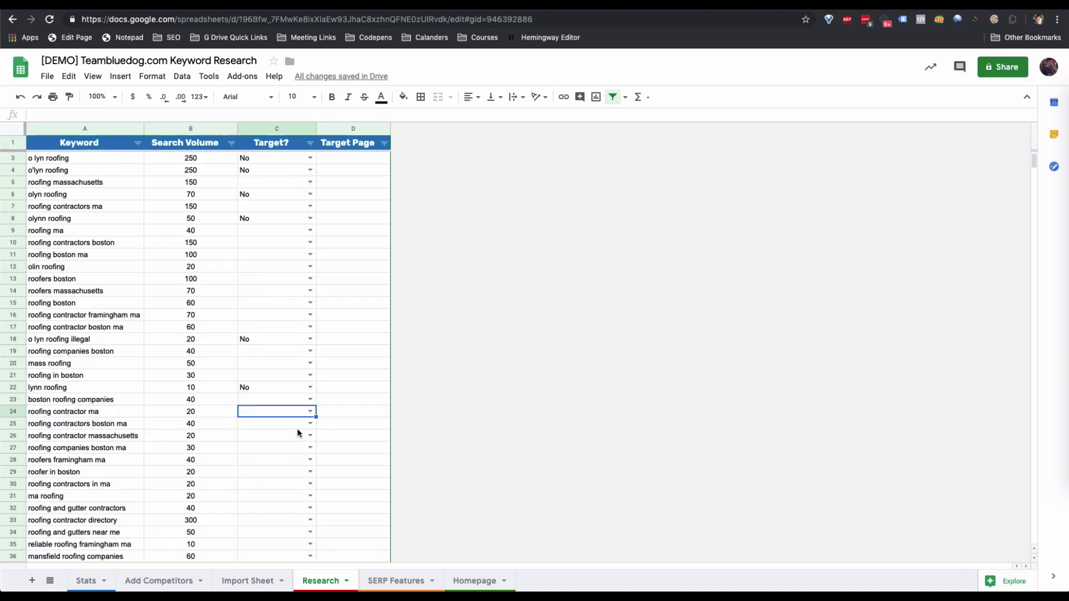
click(310, 412)
click(302, 426)
drag(315, 417, 315, 486)
click(334, 364)
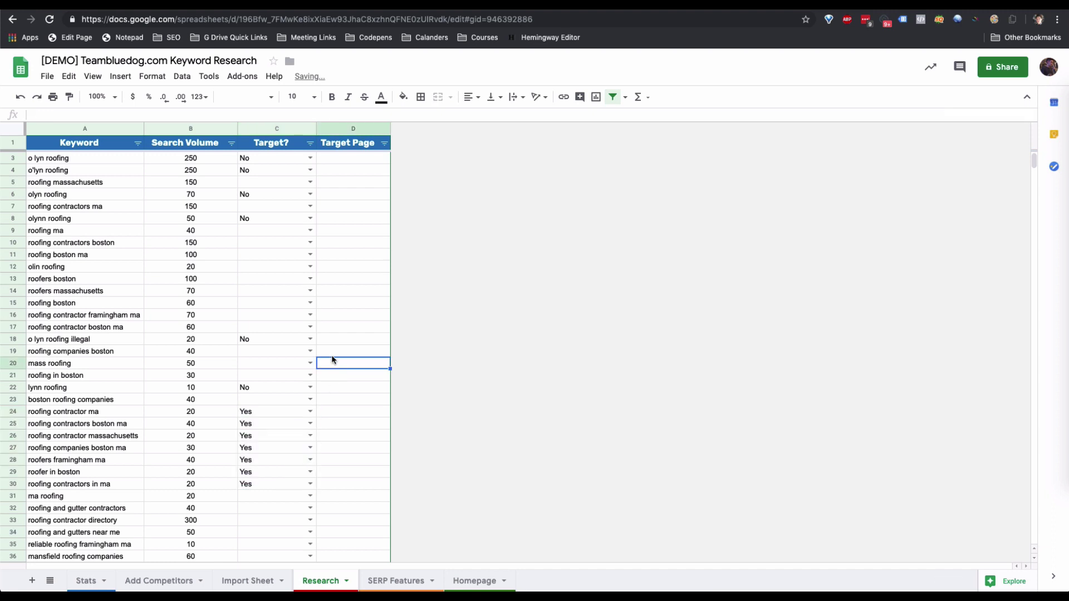
Filter the Target? column to blank entries only and set Target? to No for roofing contractors
click(310, 143)
click(227, 303)
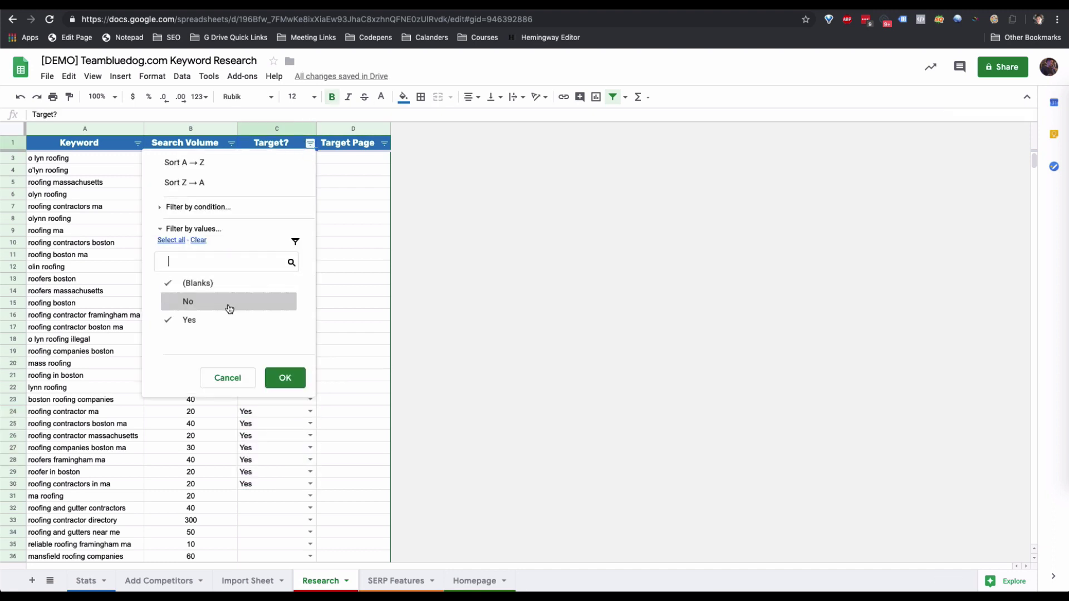
click(227, 320)
click(285, 378)
click(310, 158)
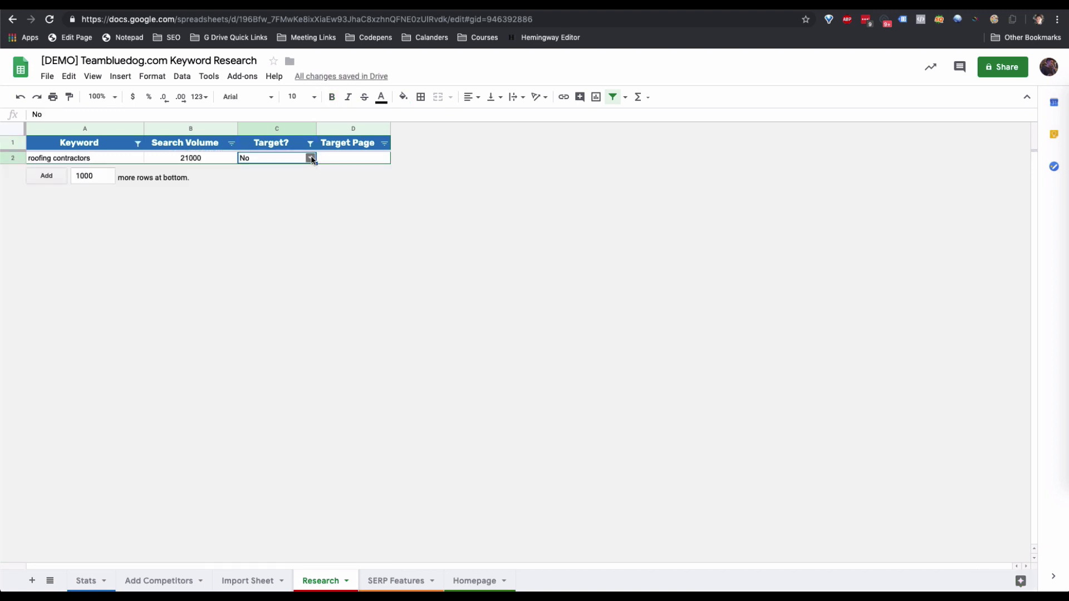
click(139, 144)
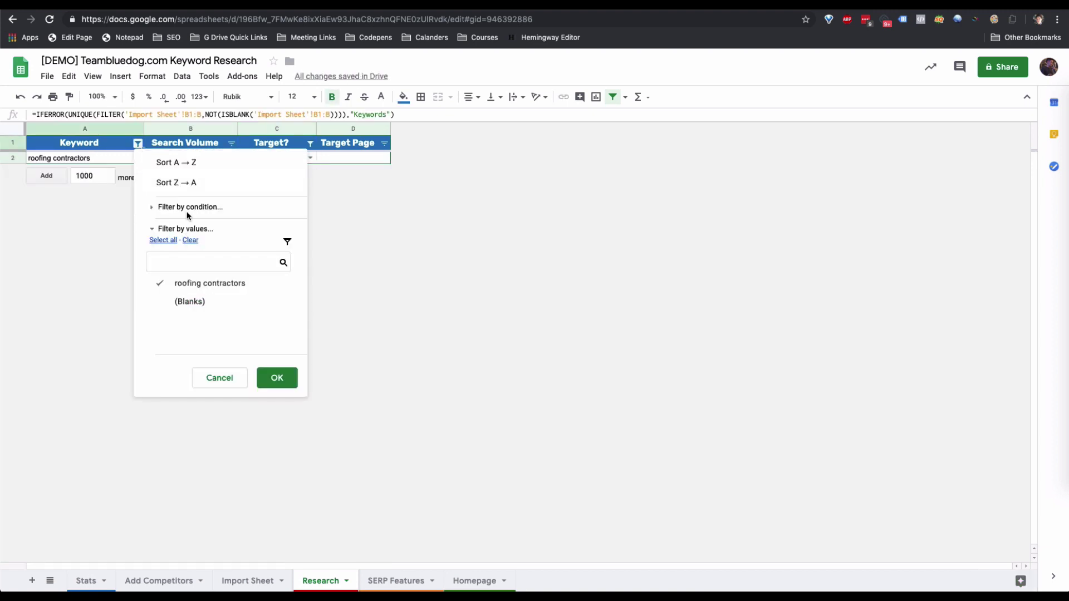
click(221, 378)
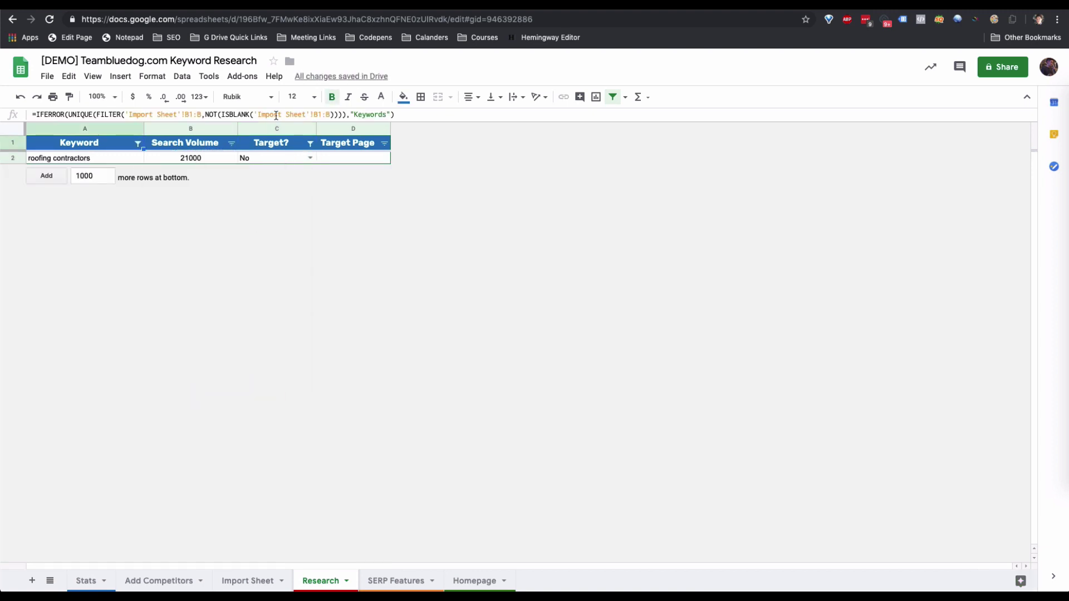
Filter the Target? column to show only the keywords marked Yes
click(310, 143)
click(190, 301)
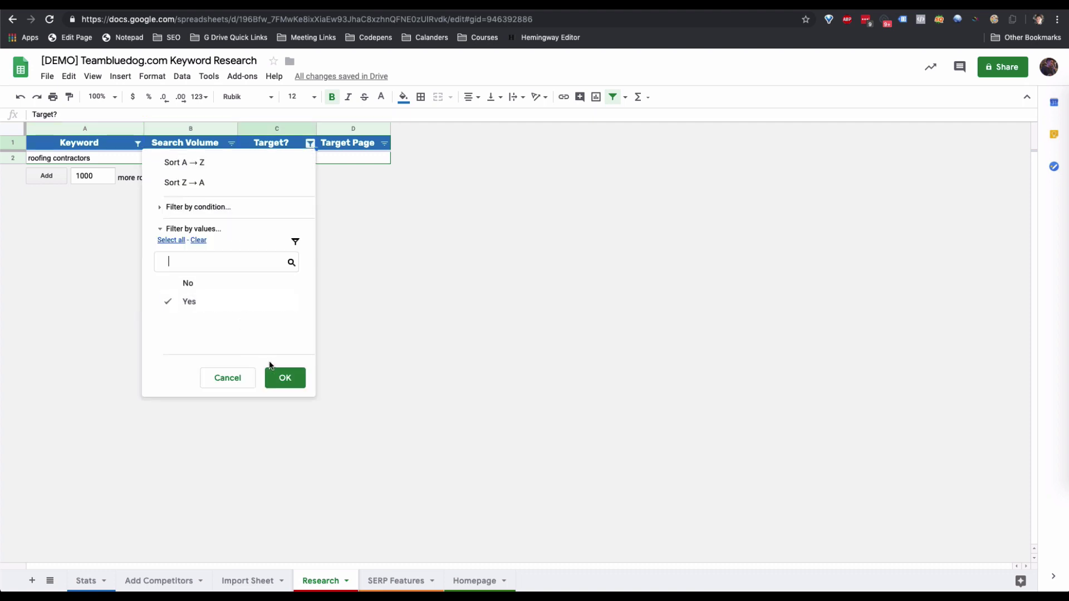
click(285, 378)
click(351, 202)
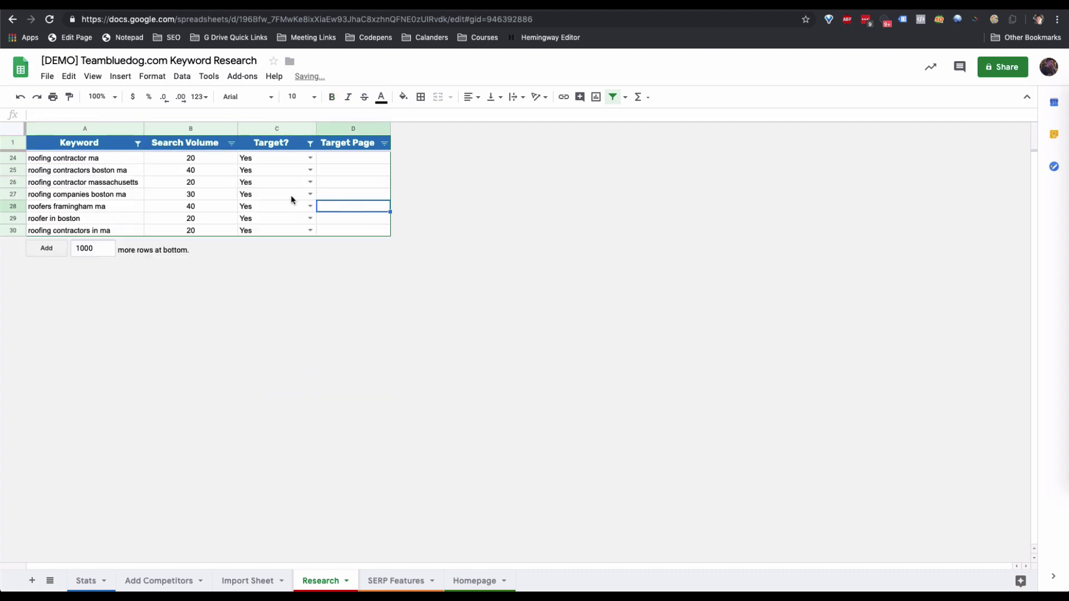
click(138, 143)
scroll(220, 308, down, 5)
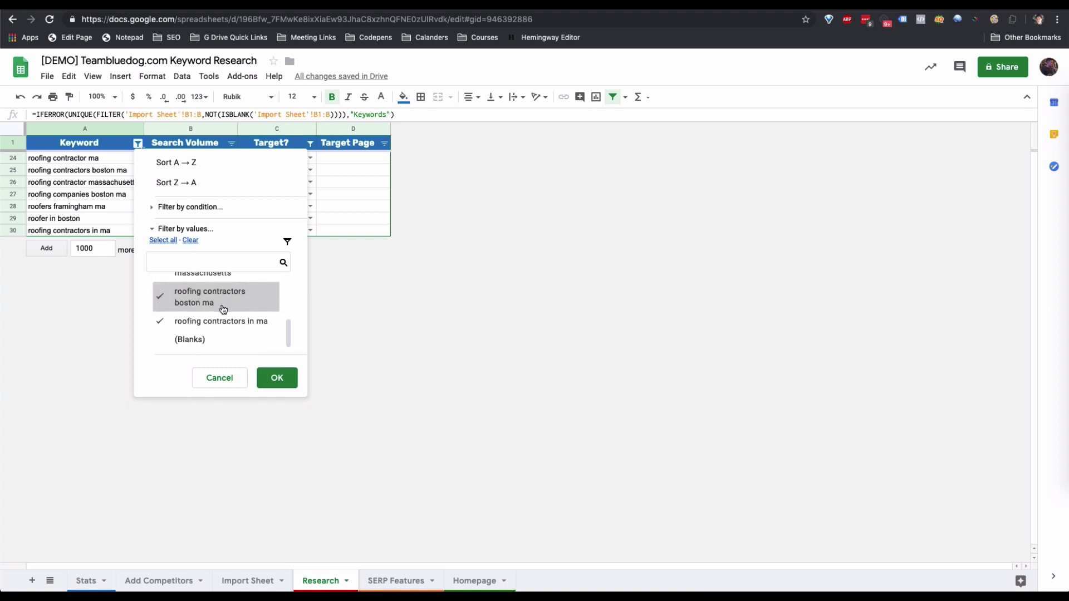
click(338, 211)
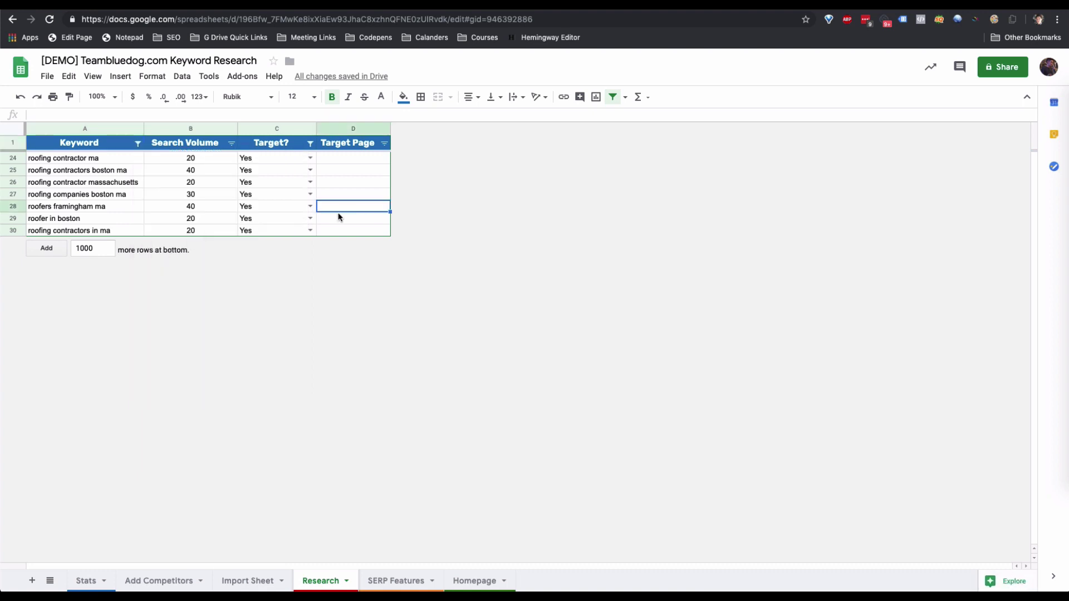
Enter Homepage as the Target Page for roofing contractor ma, roofing contractors boston ma and roofing contractor massachusetts
click(283, 169)
drag(274, 160, 310, 229)
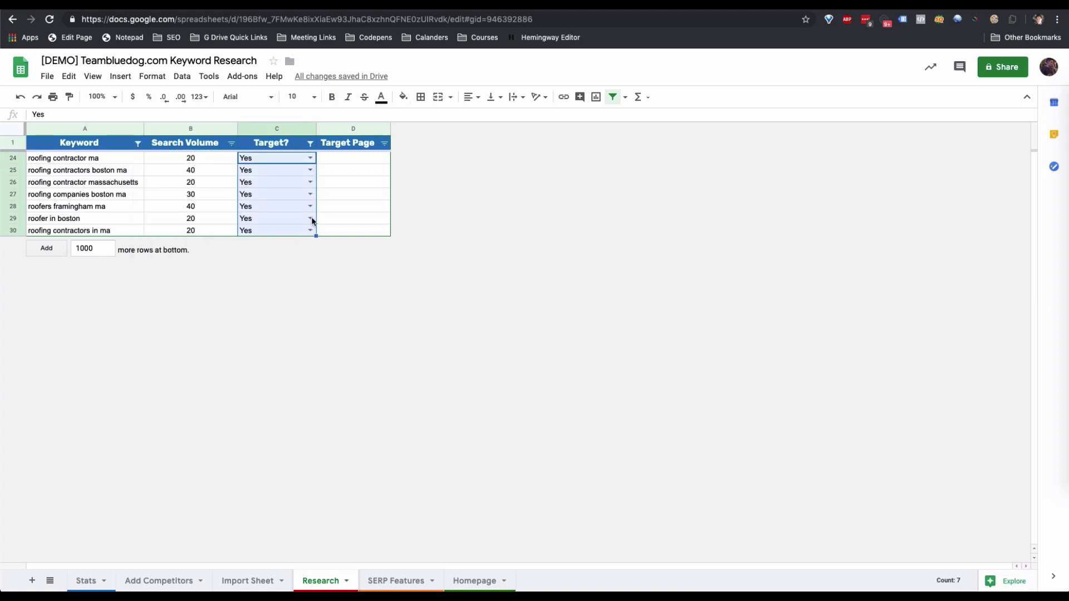
click(356, 198)
click(348, 158)
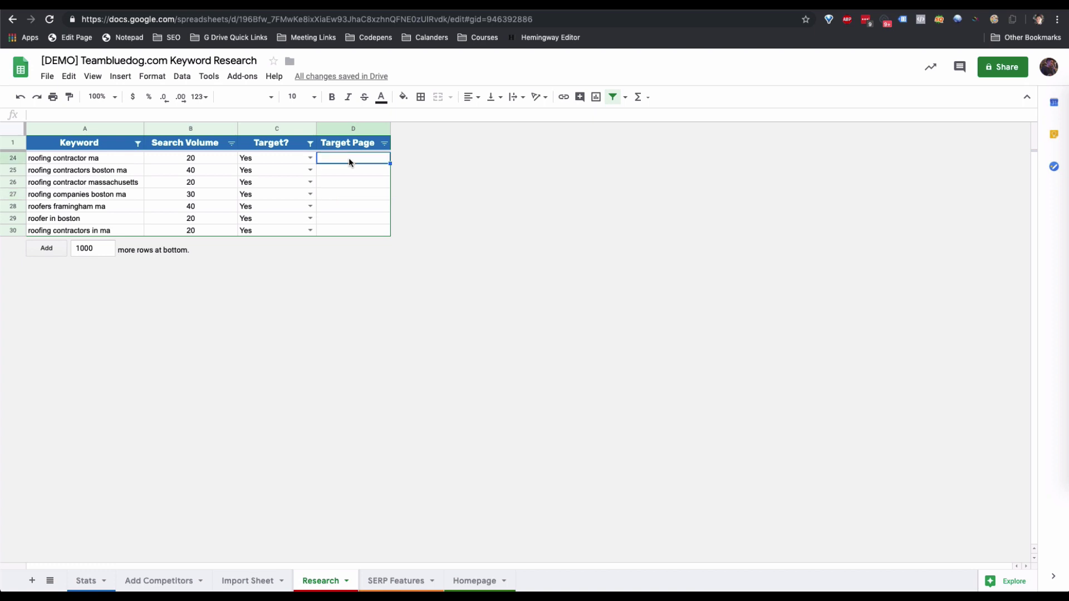
text(Homepage)
key(Return)
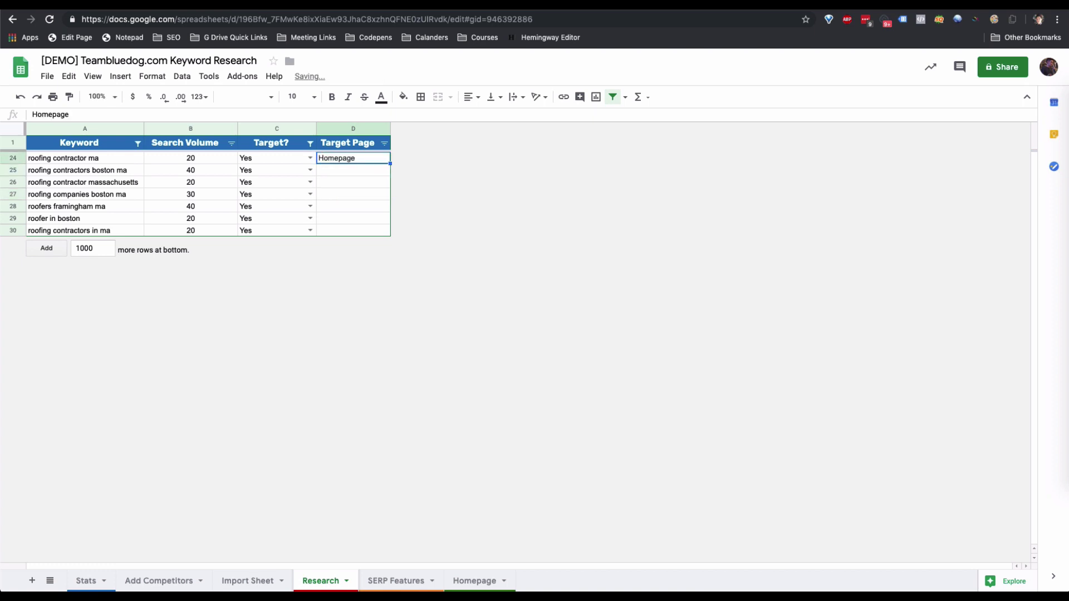
key(ctrl+c)
key(Down)
key(ctrl+v)
key(Down)
key(ctrl+v)
Enter Repair as the Target Page for roofing companies boston ma and roofers framingham ma
click(353, 194)
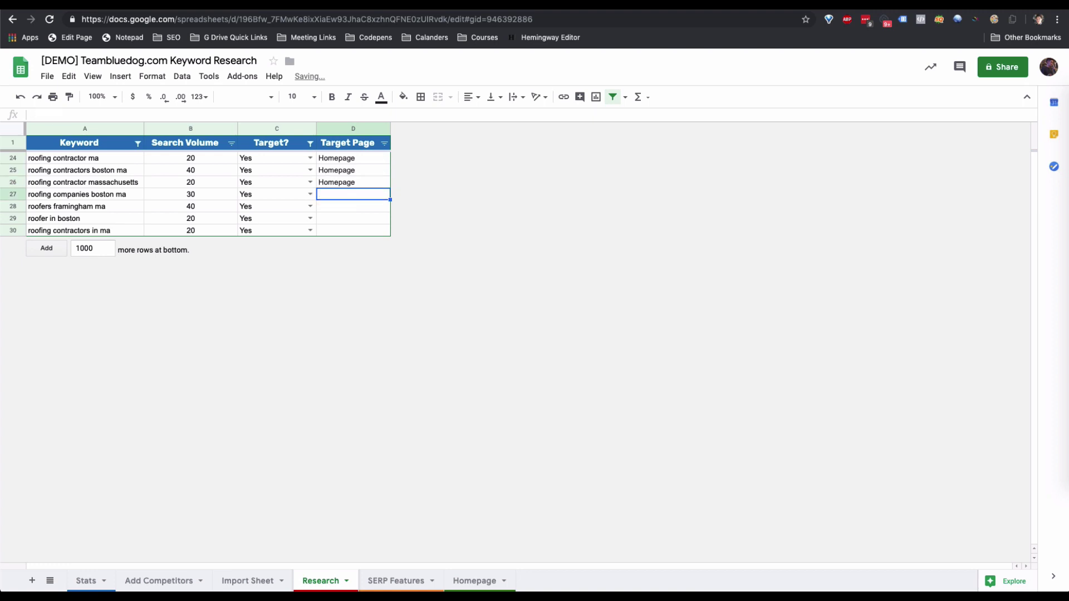
text(Repair)
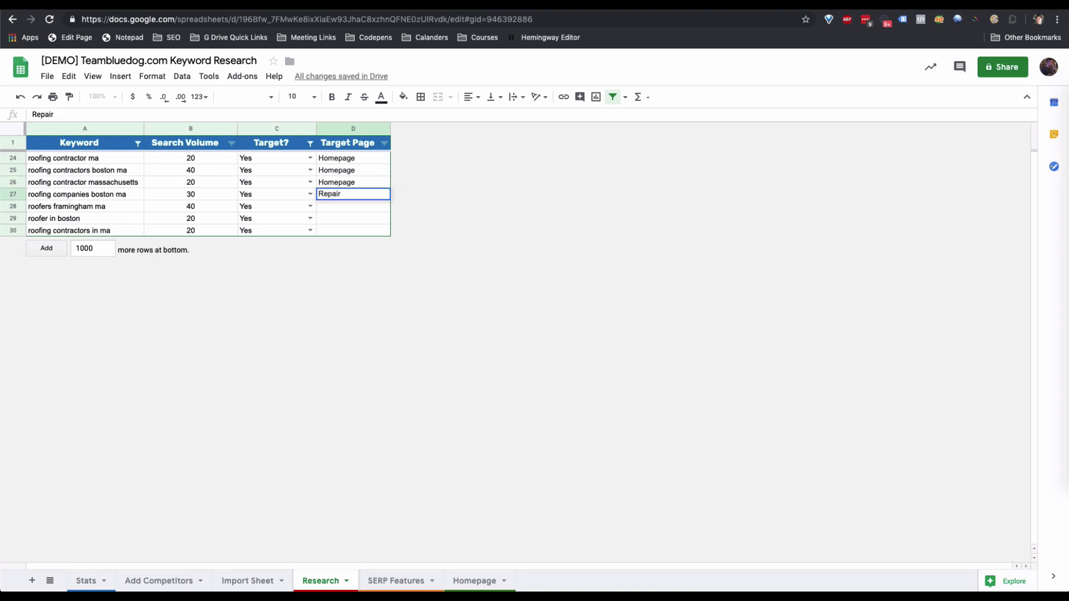
key(Return)
text(Repair)
key(shift+Return)
Set the Target Page to Homepage for roofer in boston and to Metal for roofing contractors in ma
click(362, 219)
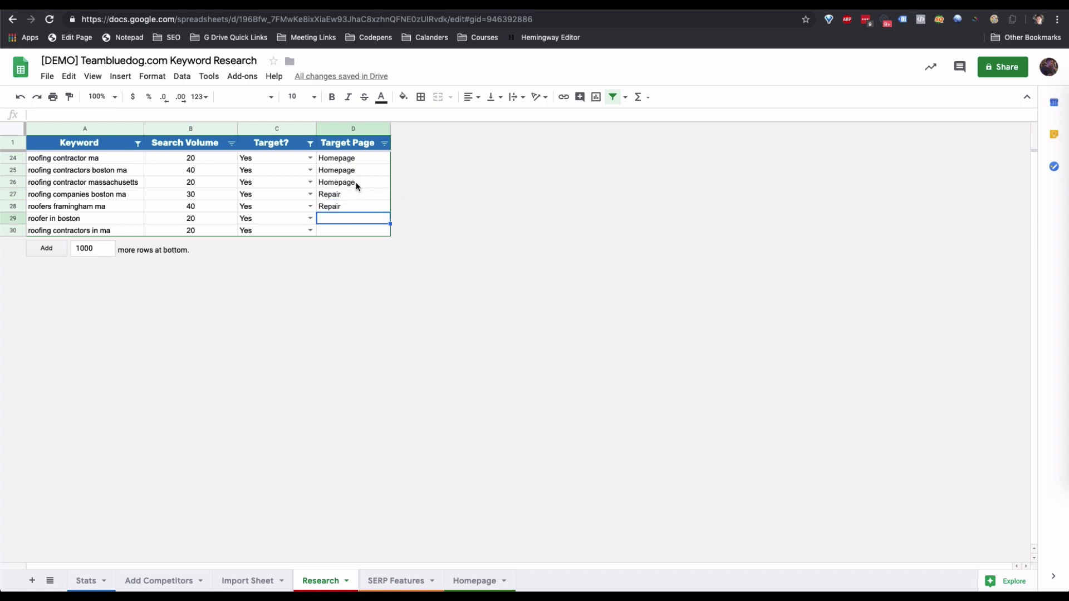
click(359, 182)
key(ctrl+c)
click(352, 217)
key(ctrl+v)
click(351, 232)
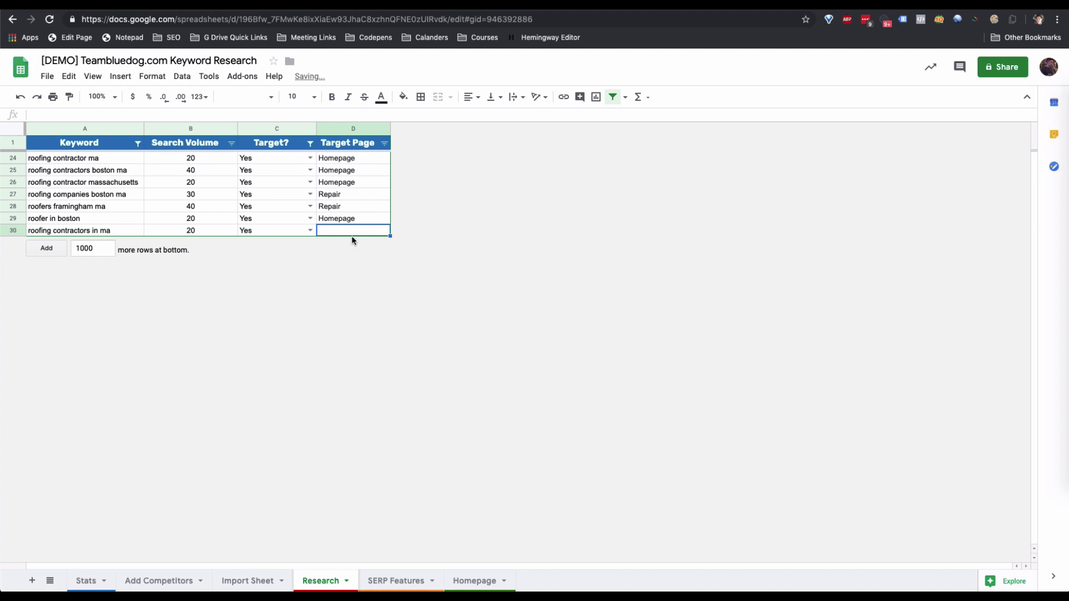
text(Metal)
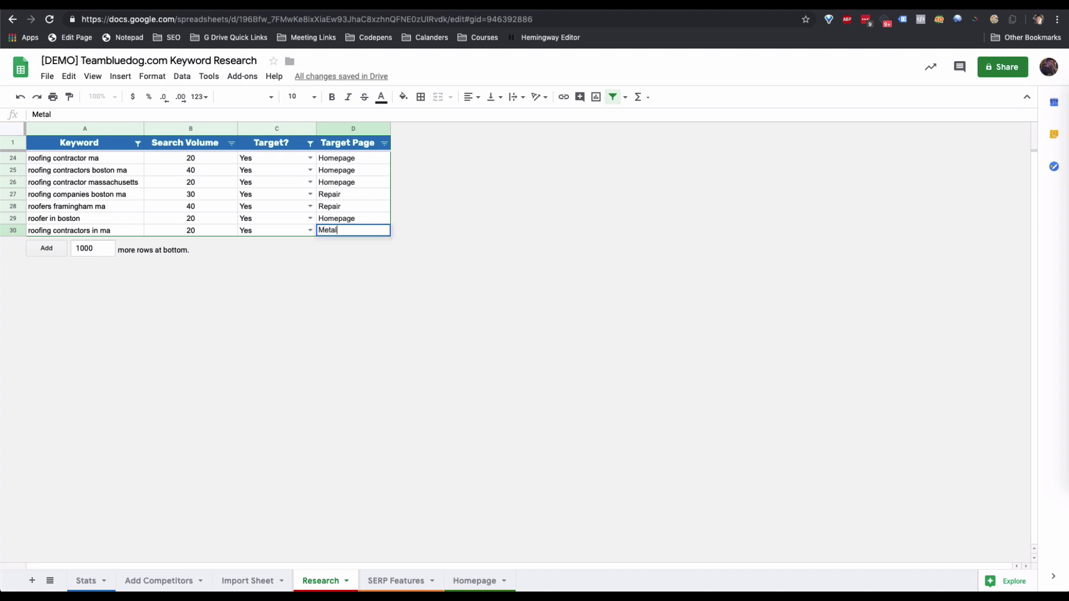
click(83, 194)
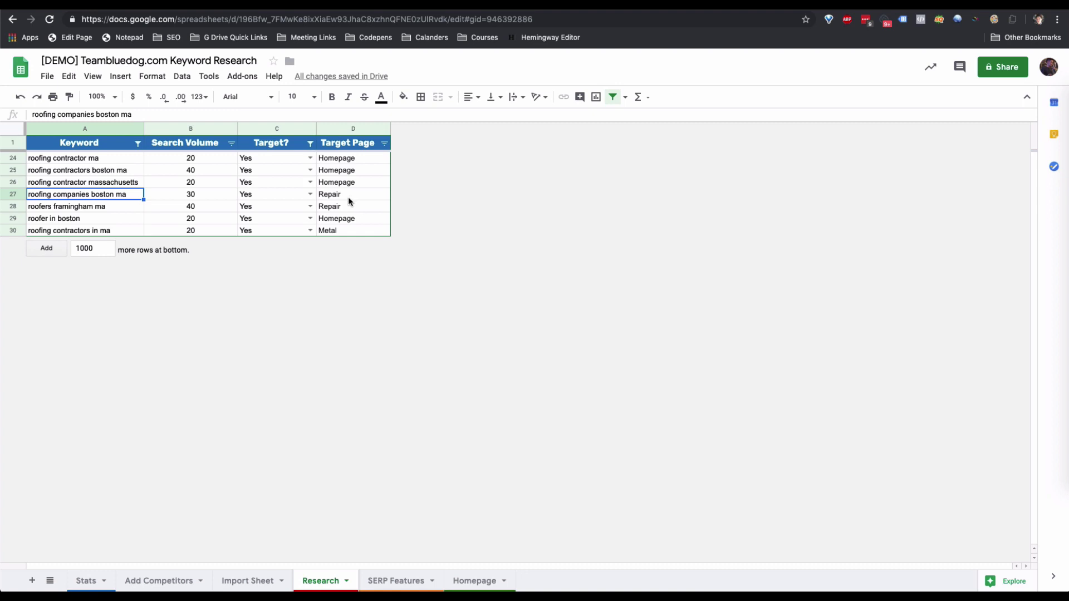
Duplicate the Homepage sheet
click(479, 584)
right_click(480, 584)
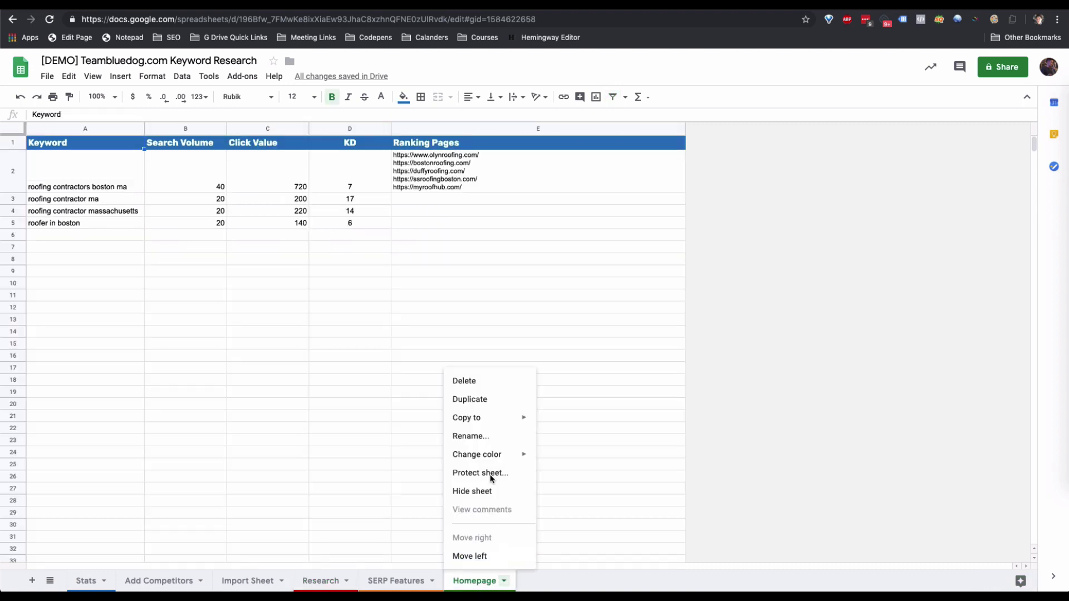
click(469, 399)
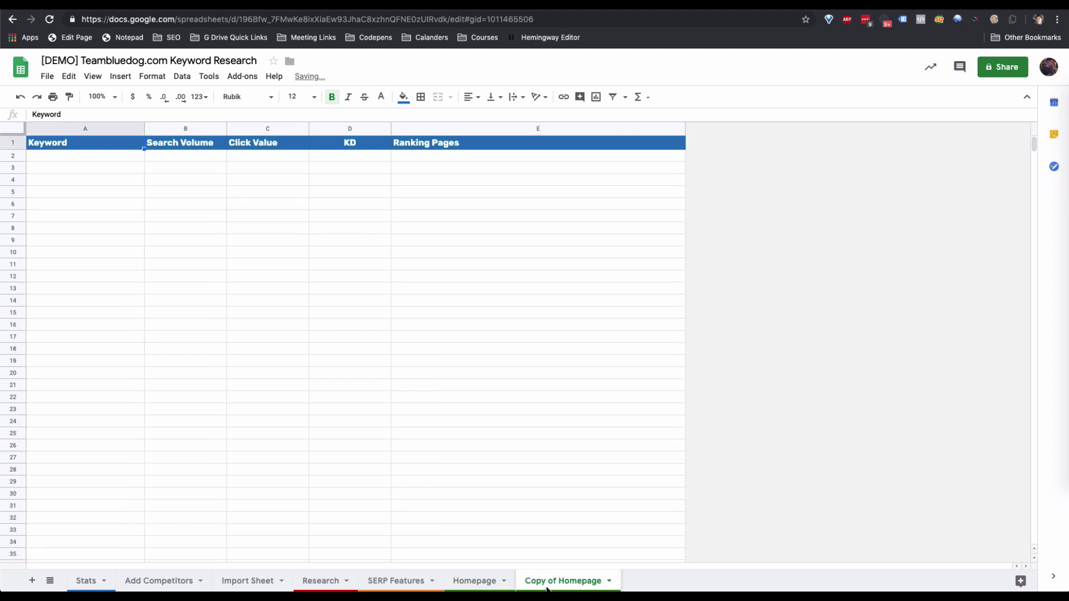
Check the Target Page names on the Research sheet and rename the Copy of Homepage sheet as Repair
click(320, 581)
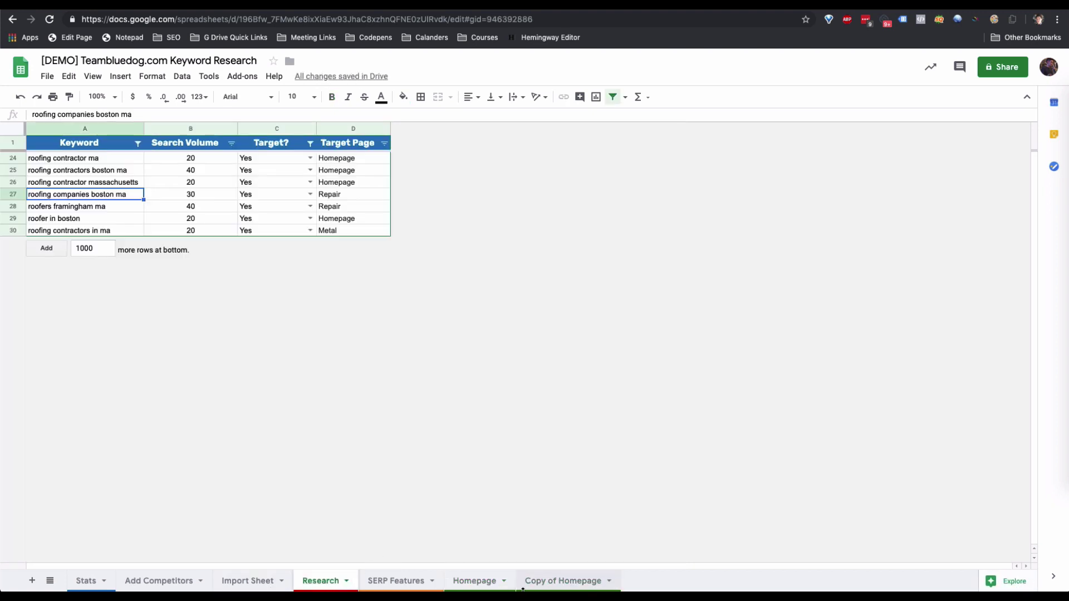
click(355, 198)
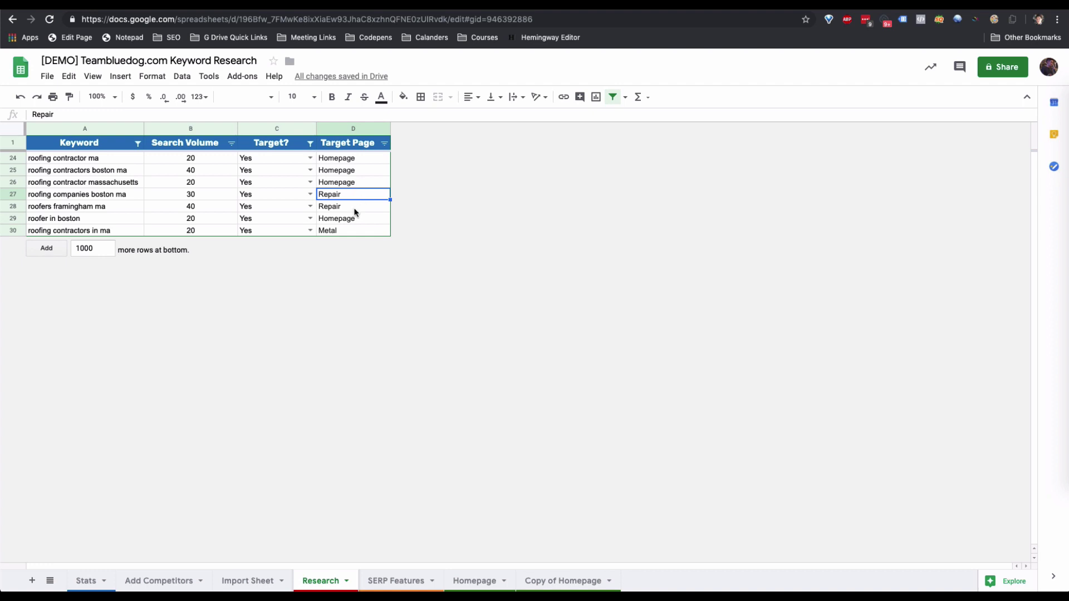
click(384, 144)
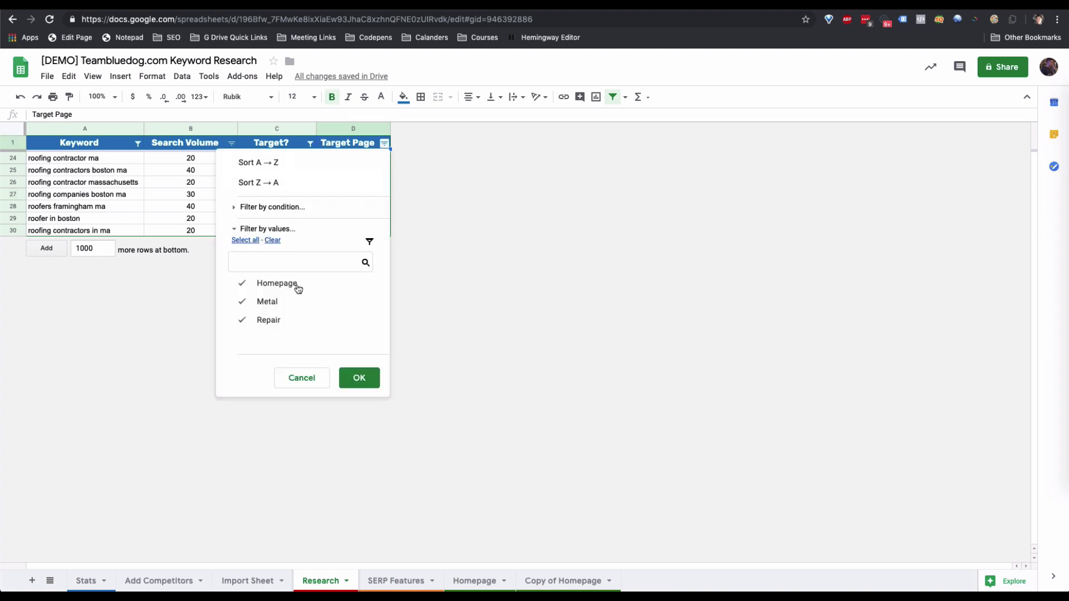
click(299, 386)
double_click(559, 581)
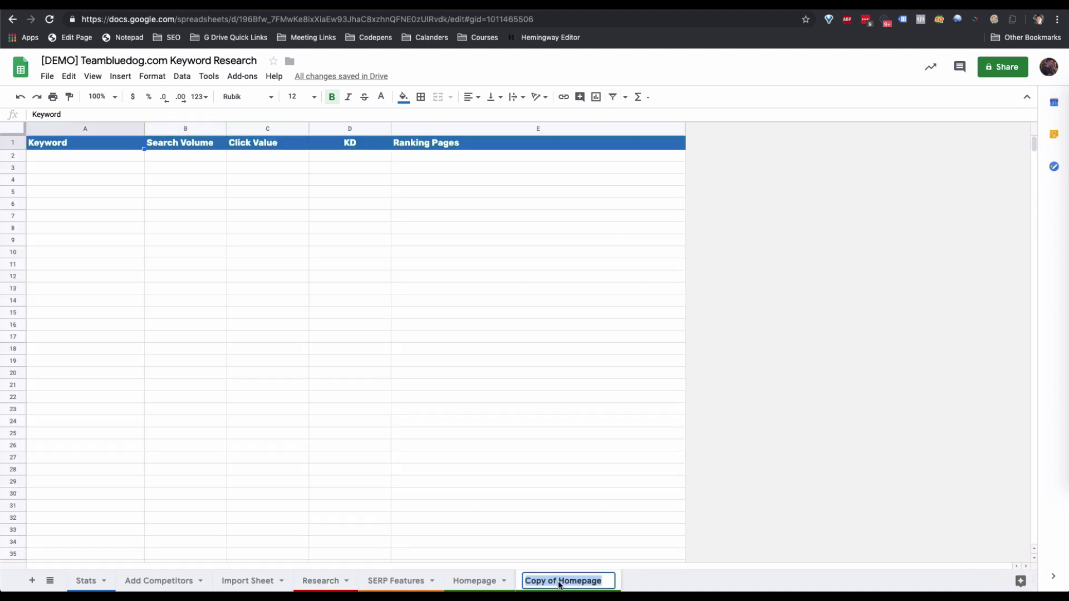
text(Repair)
key(Return)
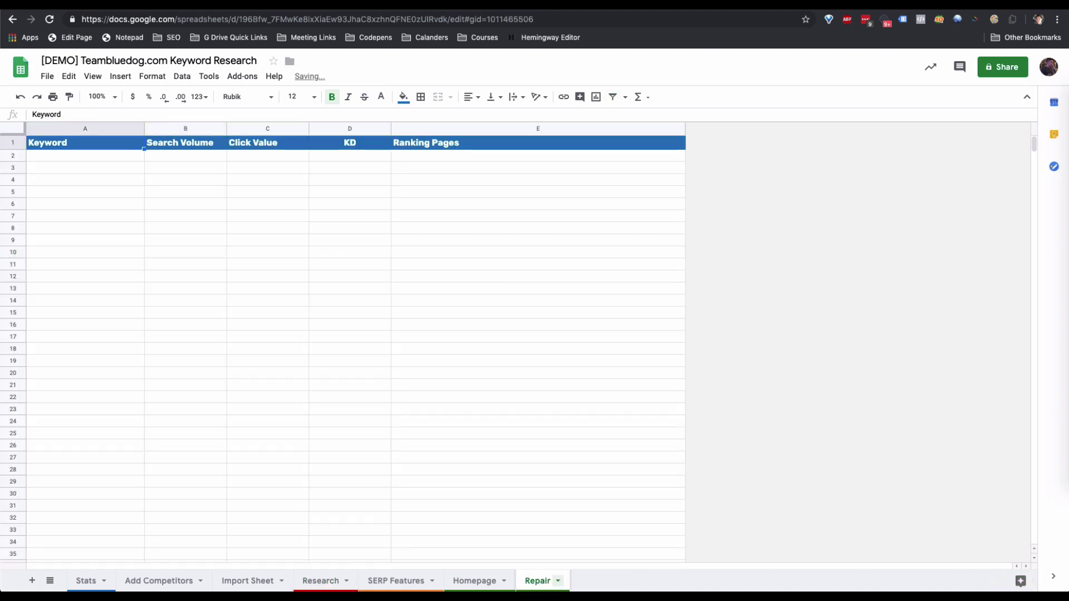
Duplicate the Repair sheet and rename the copy as Metal
right_click(544, 587)
click(591, 401)
double_click(595, 582)
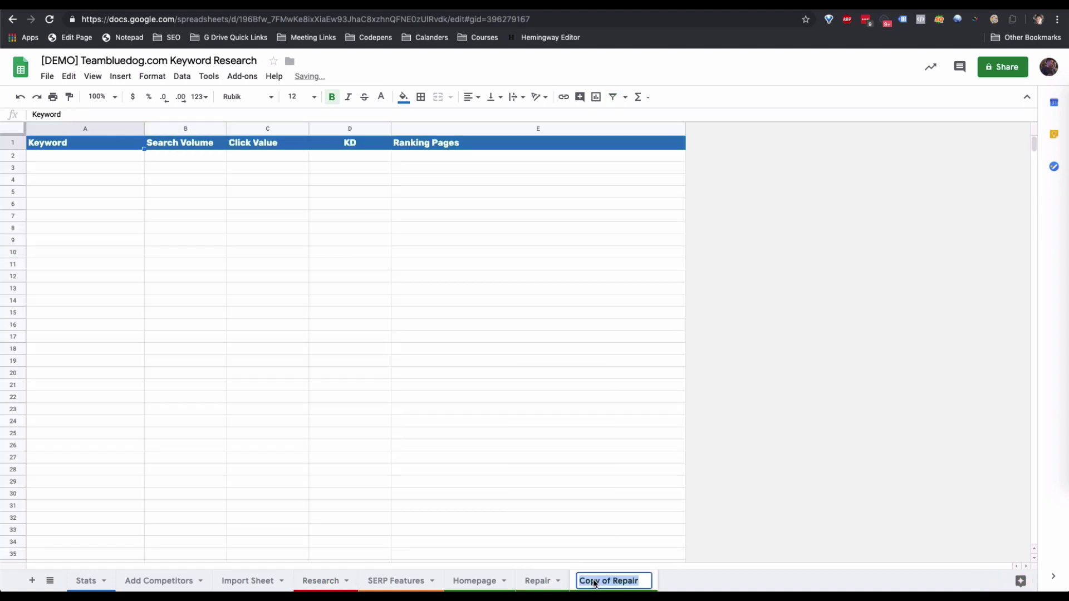
text(Metal)
key(Return)
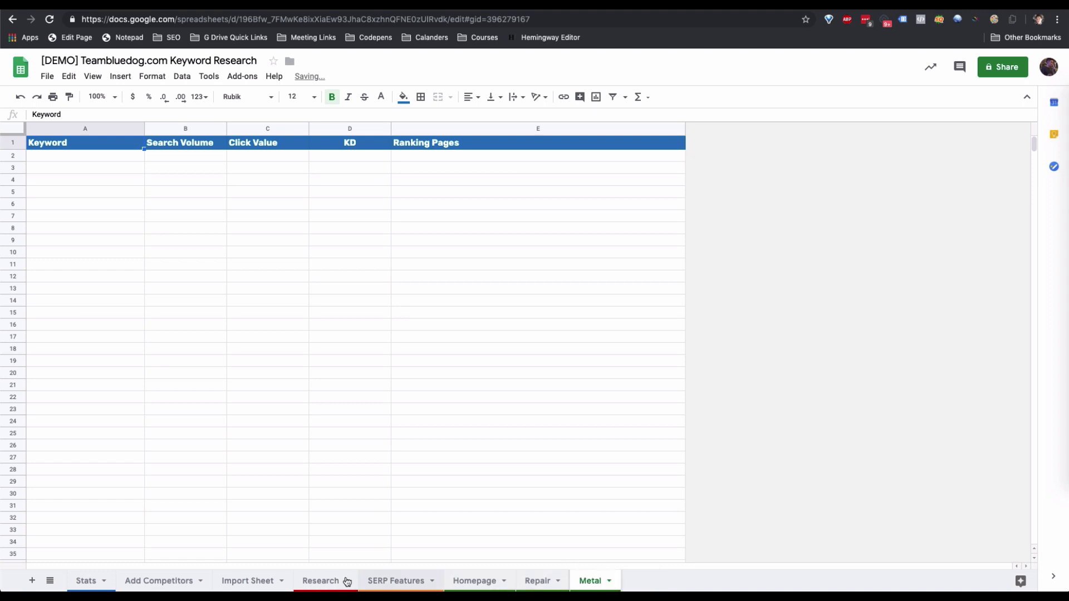
View the keywords listed on the Homepage sheet and return to the Research sheet
click(496, 580)
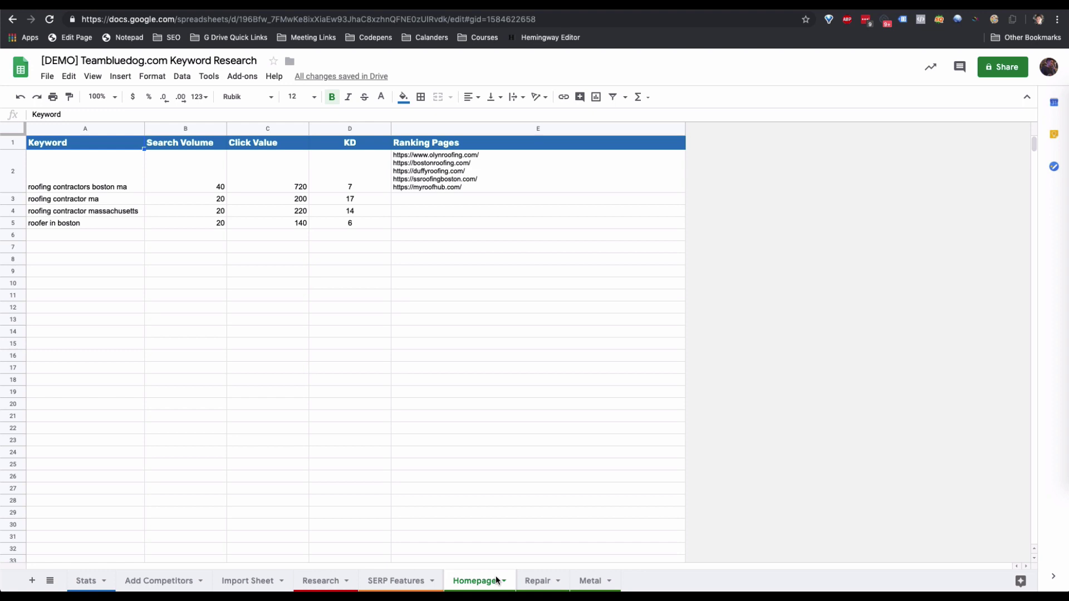
click(321, 584)
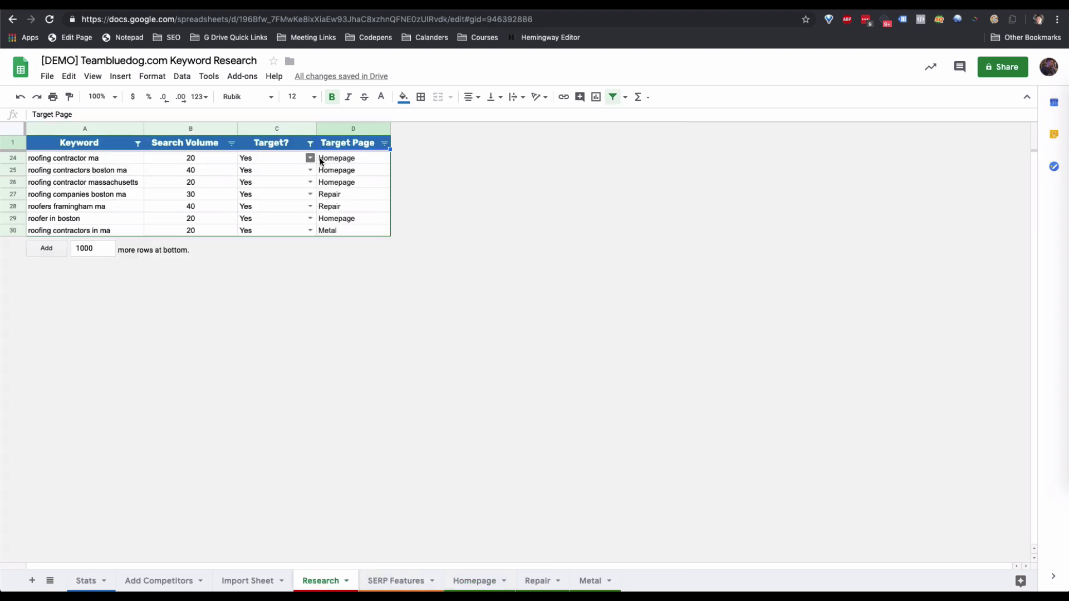
Compare the Homepage sheet's name with the Homepage entries in the Target Page column of the Research sheet
click(473, 581)
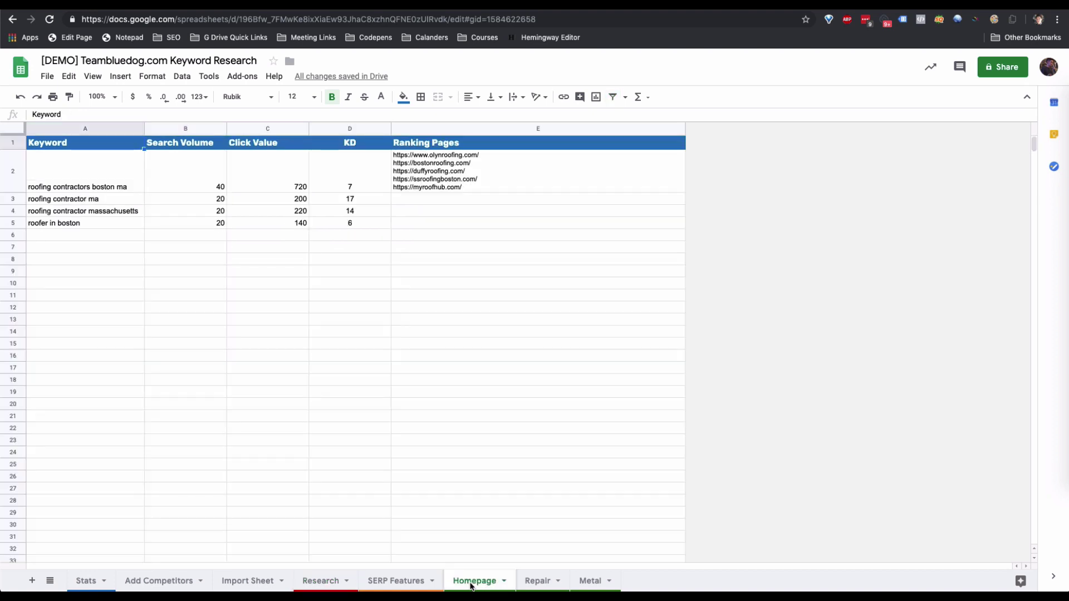
double_click(471, 583)
click(344, 588)
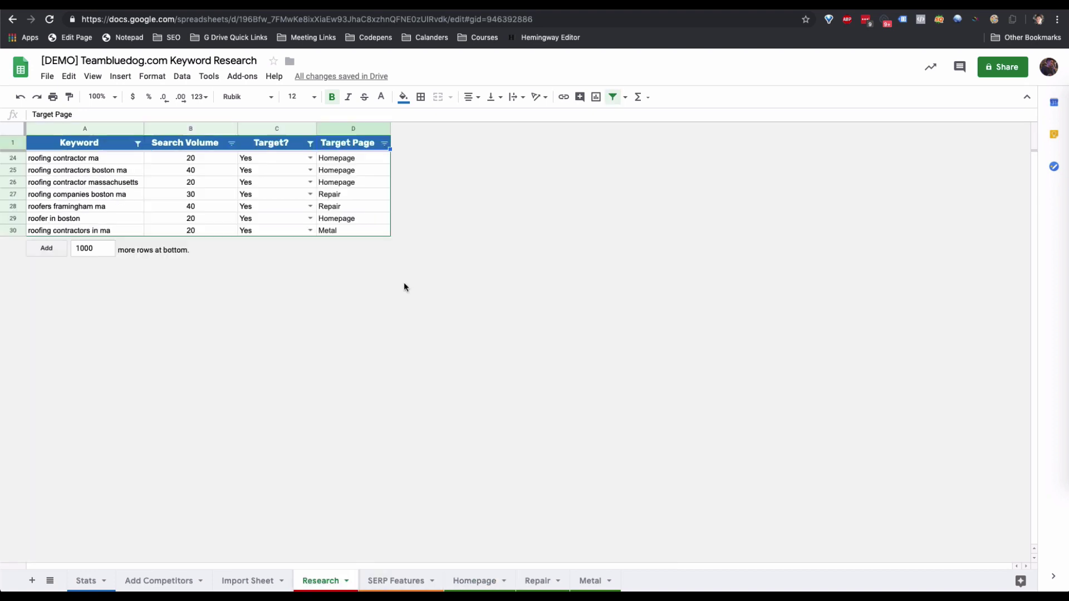
click(308, 182)
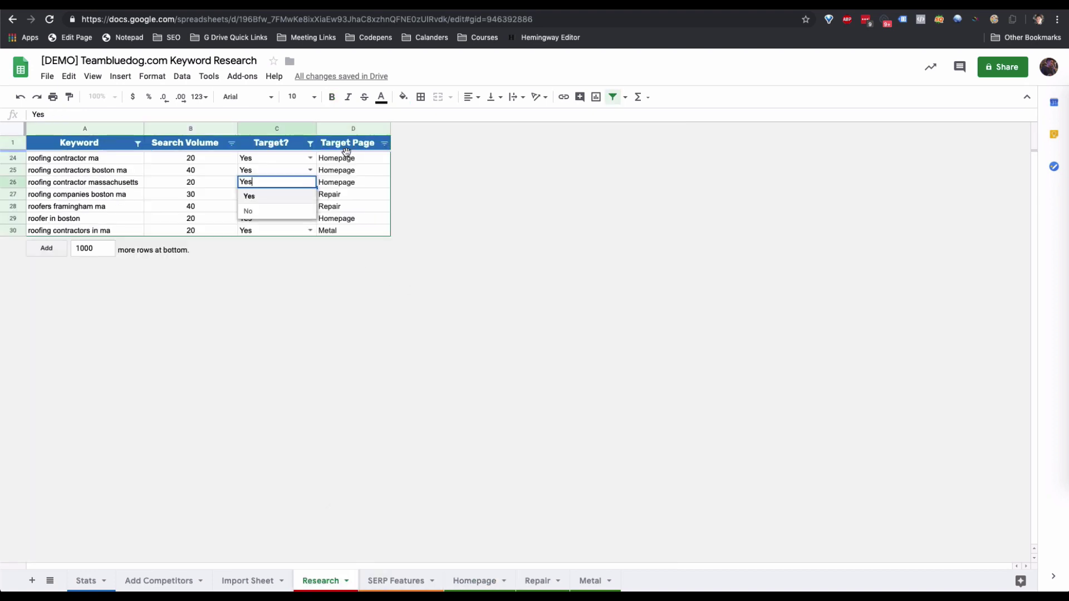
click(349, 158)
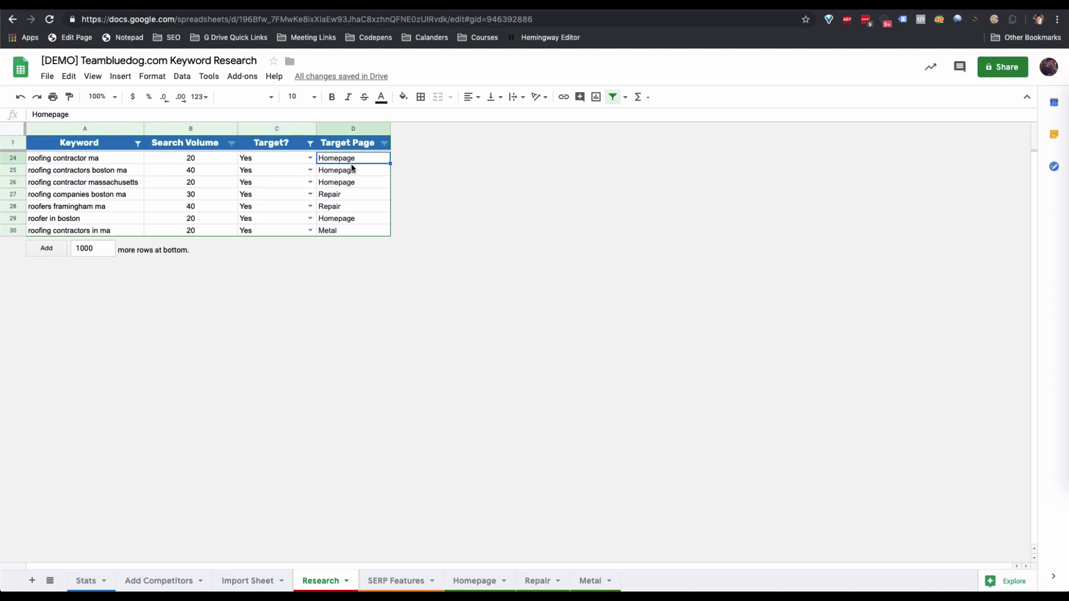
drag(352, 169, 352, 161)
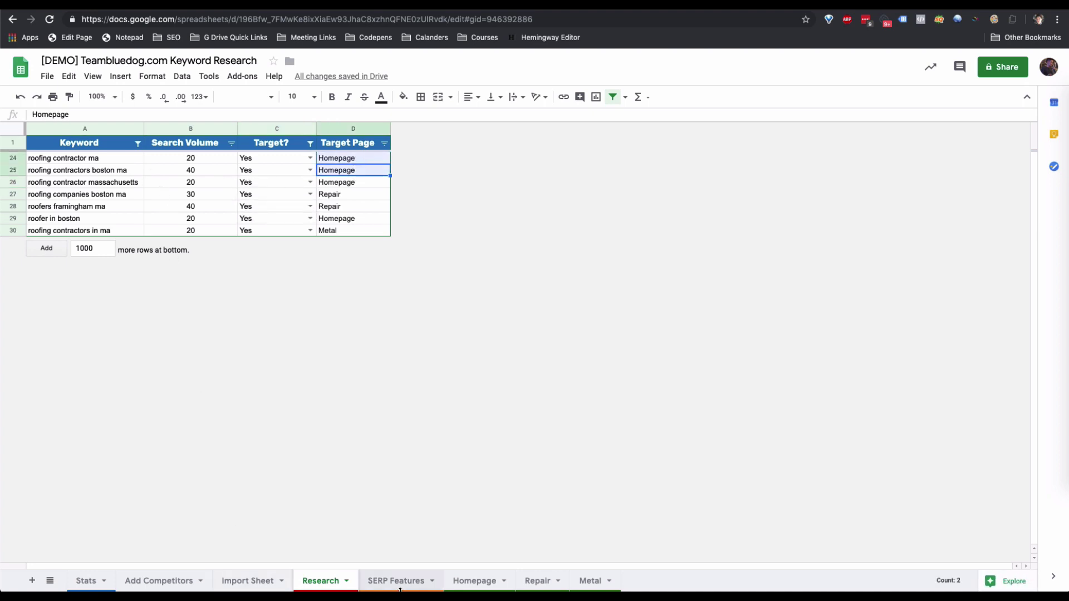
click(474, 581)
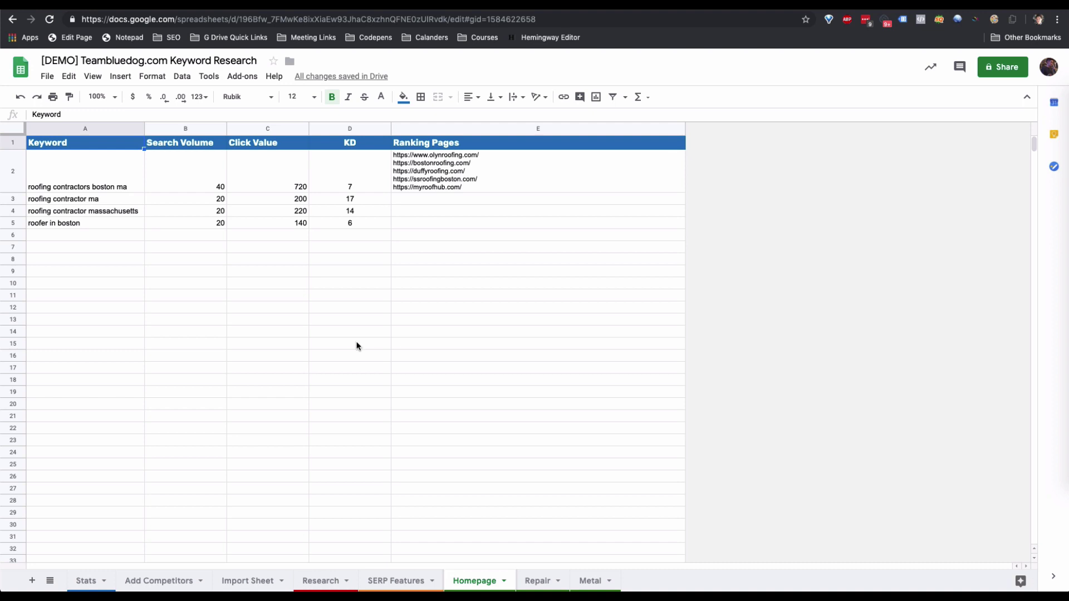
Review the Keyword, Search Volume and Click Value columns on the Homepage sheet
click(472, 348)
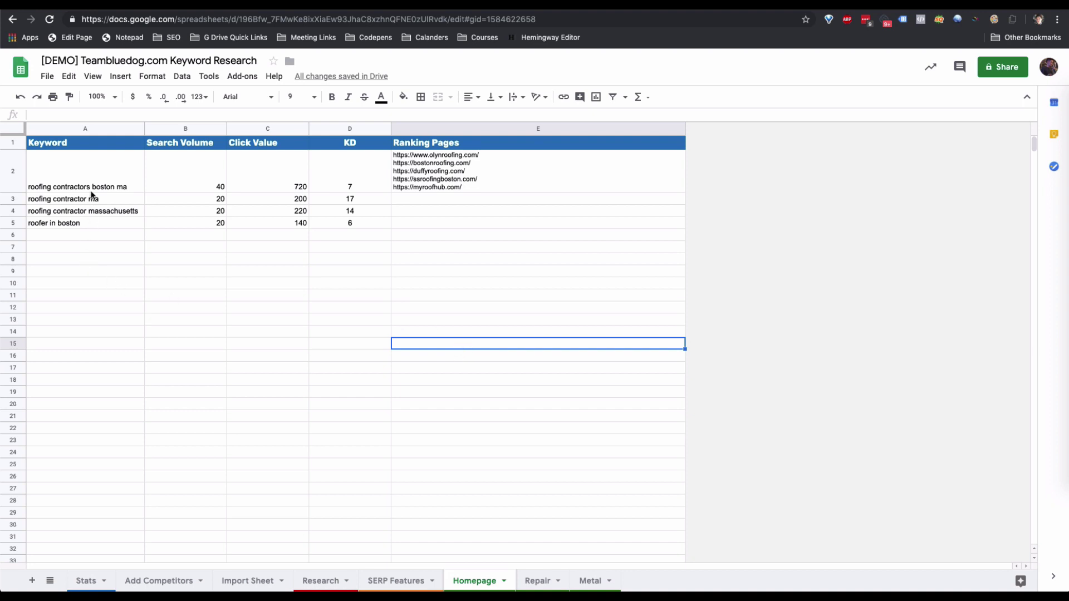
drag(87, 179, 77, 223)
drag(209, 183, 204, 224)
click(246, 177)
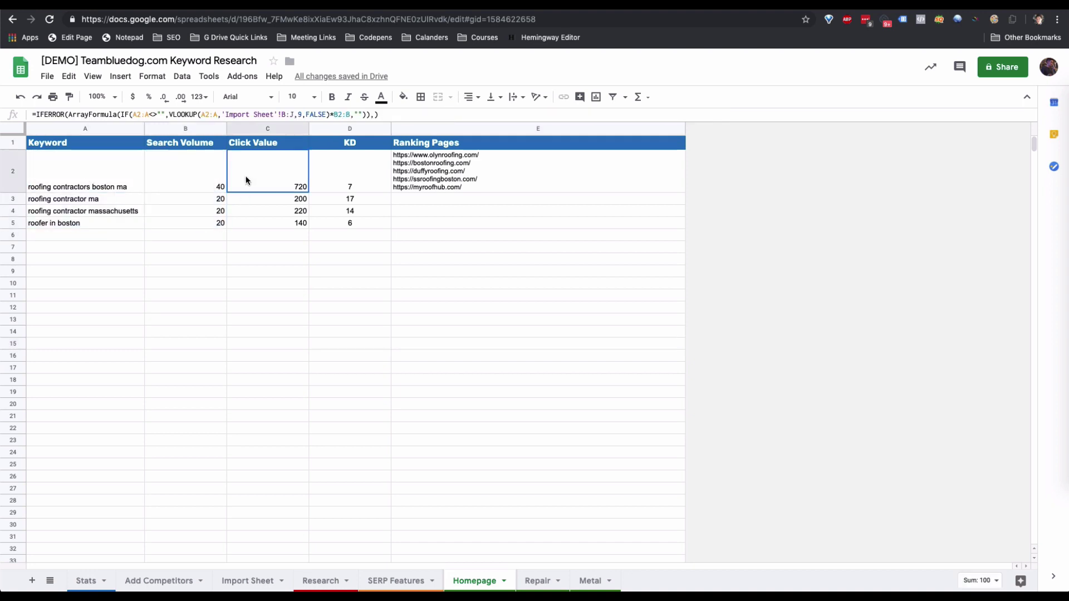
click(271, 308)
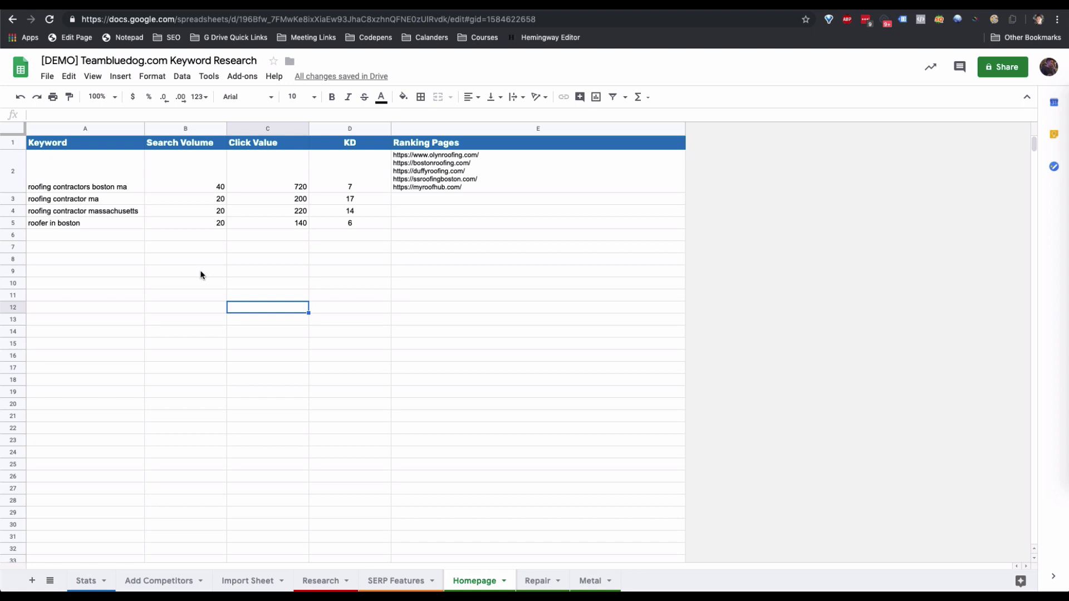
key(Up)
key(Up)
key(Up)
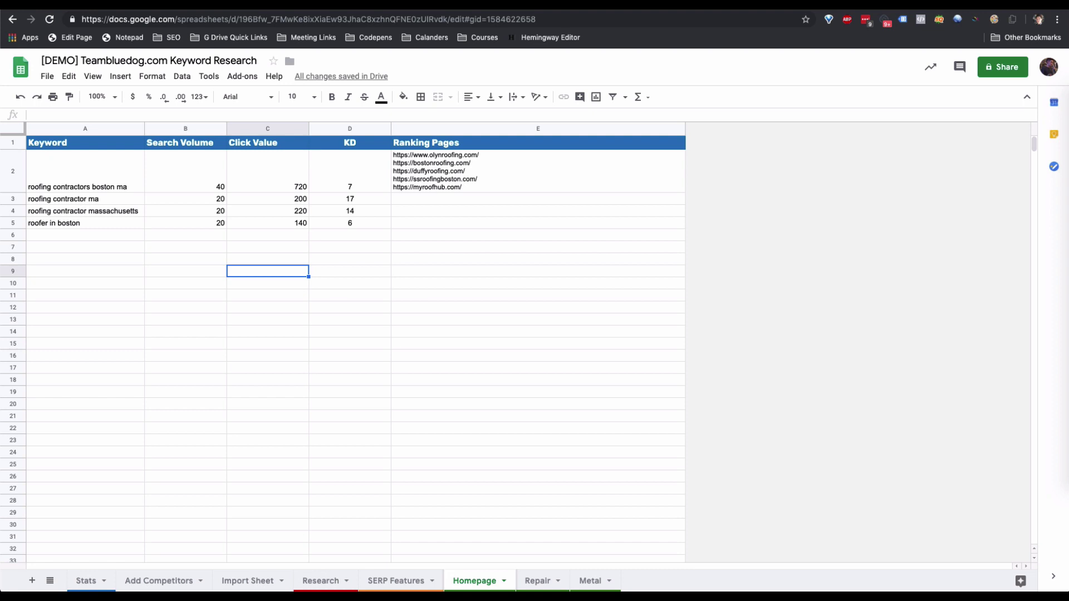
Examine the KD values, the Ranking Pages formula in E2 and the Keyword formula in A2 on the Homepage sheet
drag(371, 178, 368, 227)
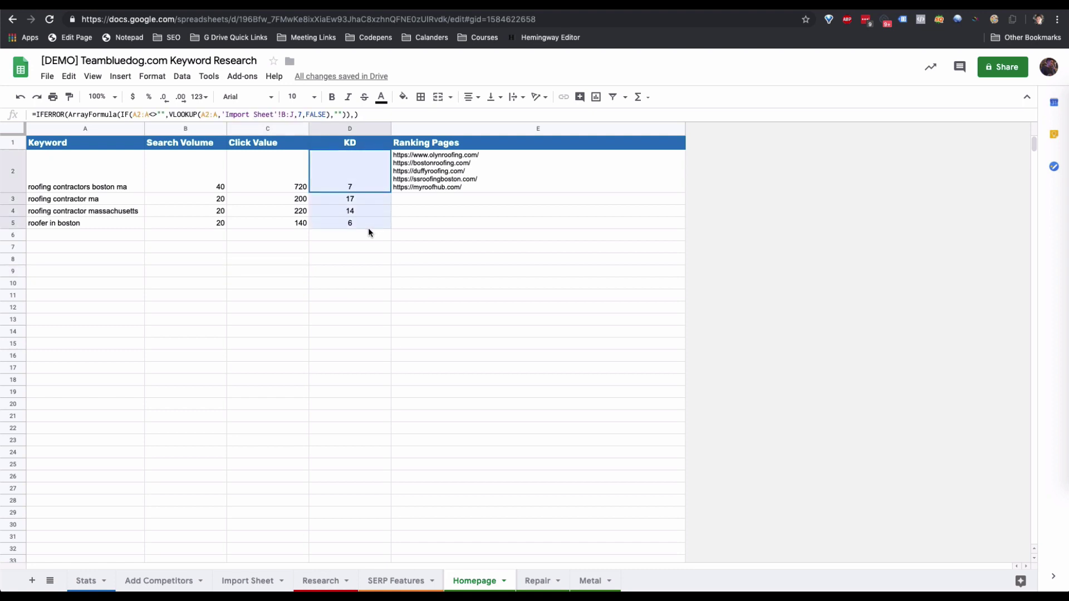
click(461, 248)
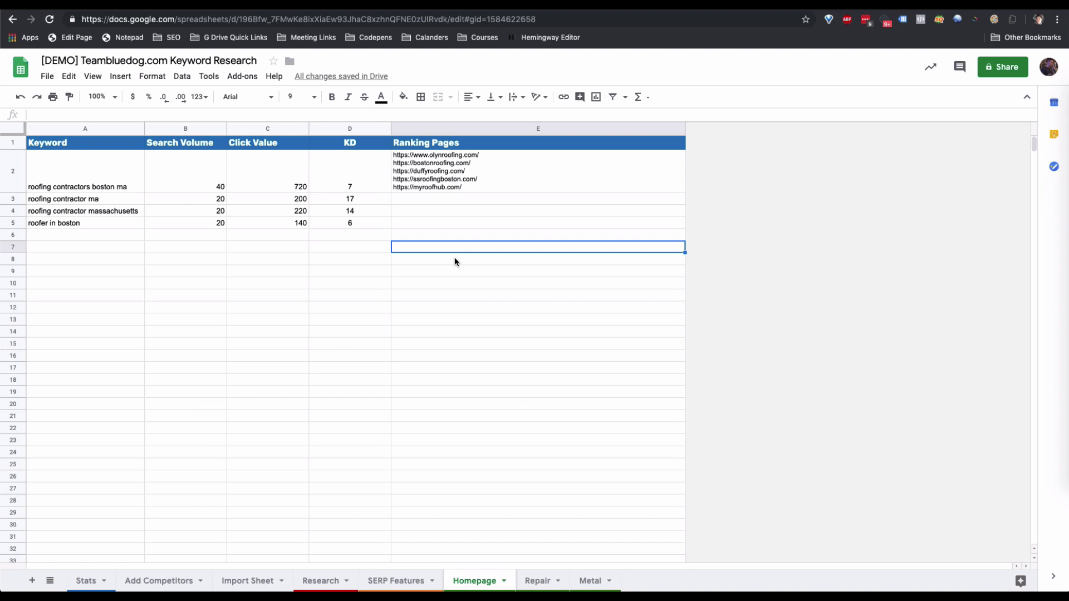
click(501, 178)
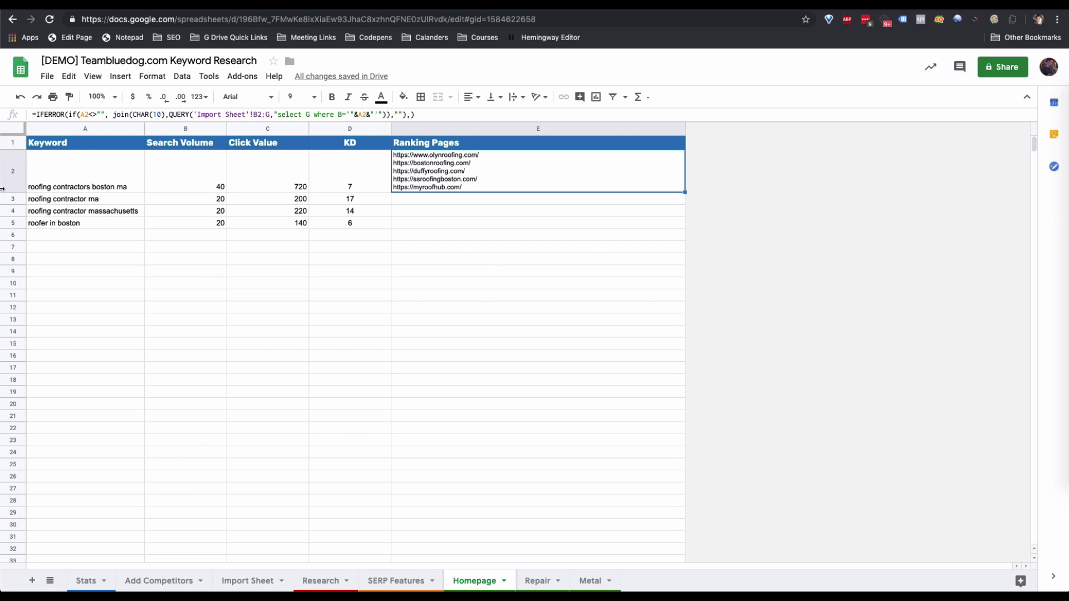
click(470, 234)
click(86, 183)
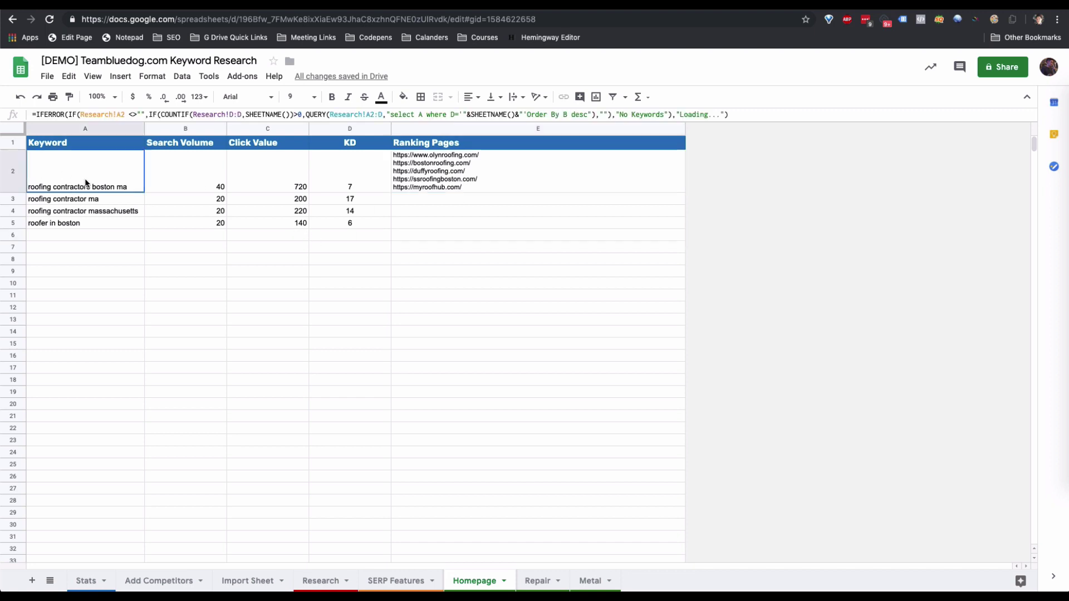
Fill the Ranking Pages formula from E2 down to E6 on the Homepage sheet and check the keywords beside it
click(511, 191)
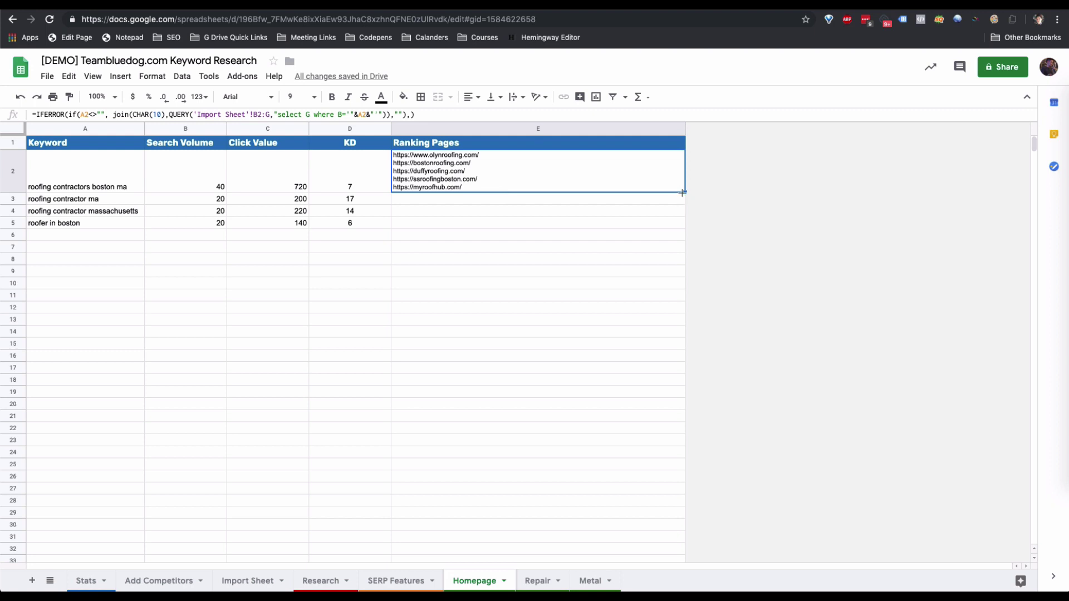
drag(685, 192, 671, 238)
click(517, 372)
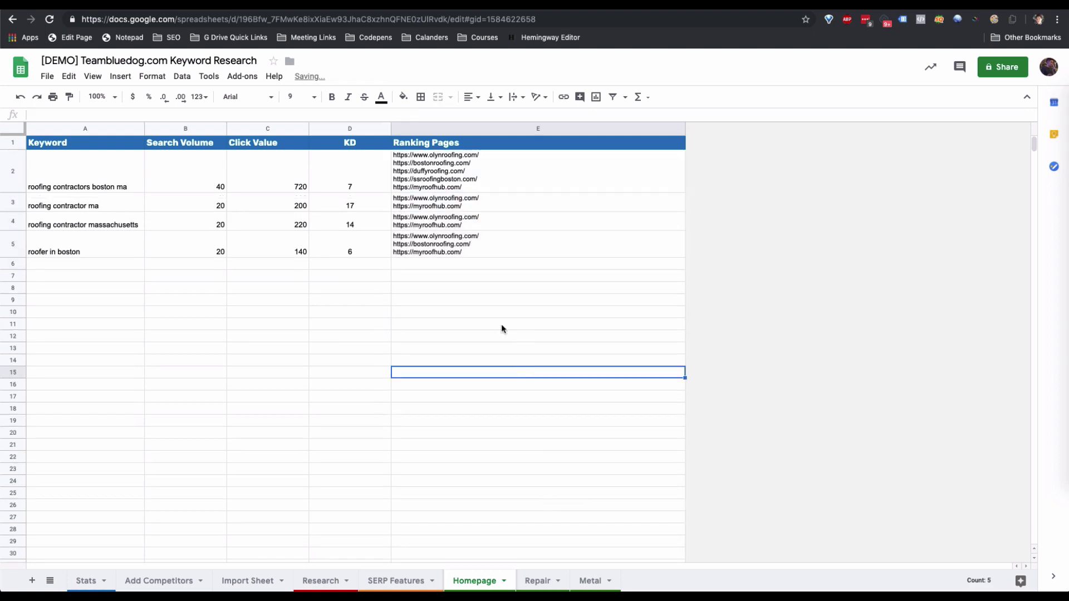
click(466, 251)
click(90, 255)
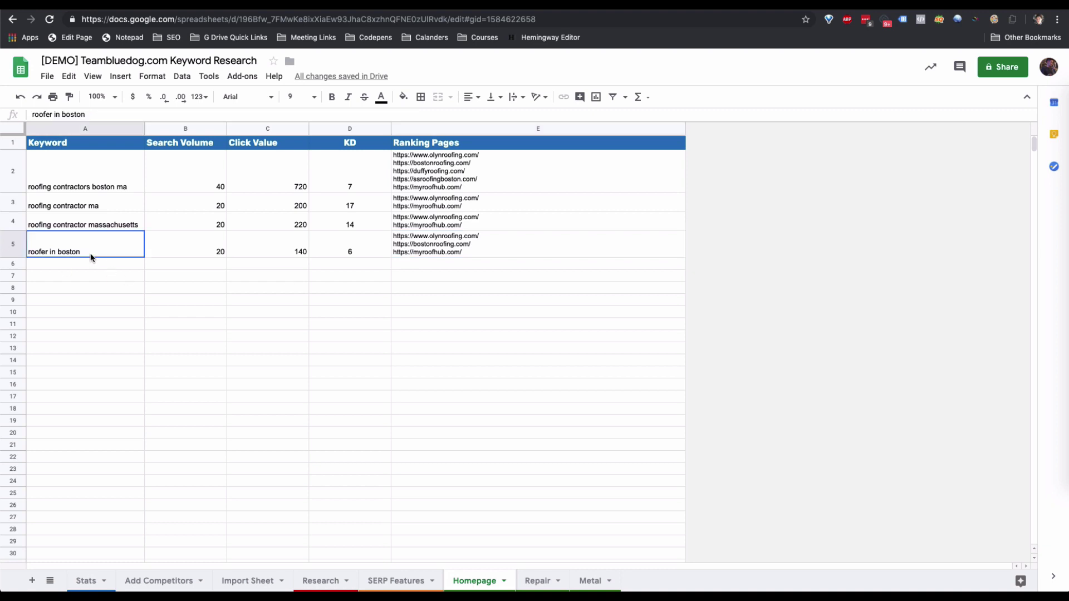
click(114, 222)
click(569, 360)
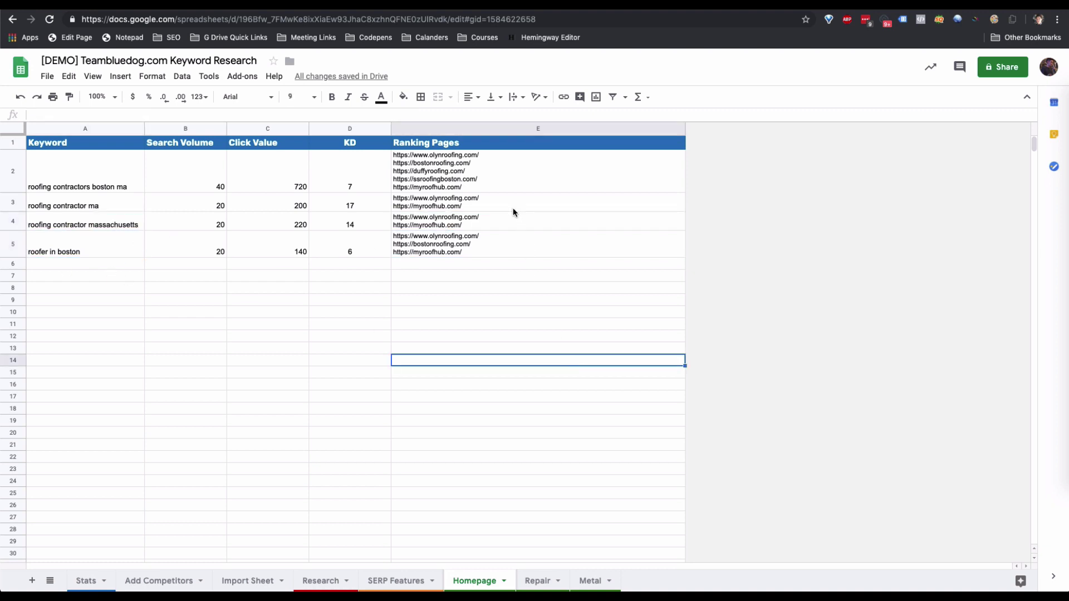
Clear the Ranking Pages cells below E2 on the Homepage sheet
drag(513, 212, 520, 286)
key(Delete)
click(521, 326)
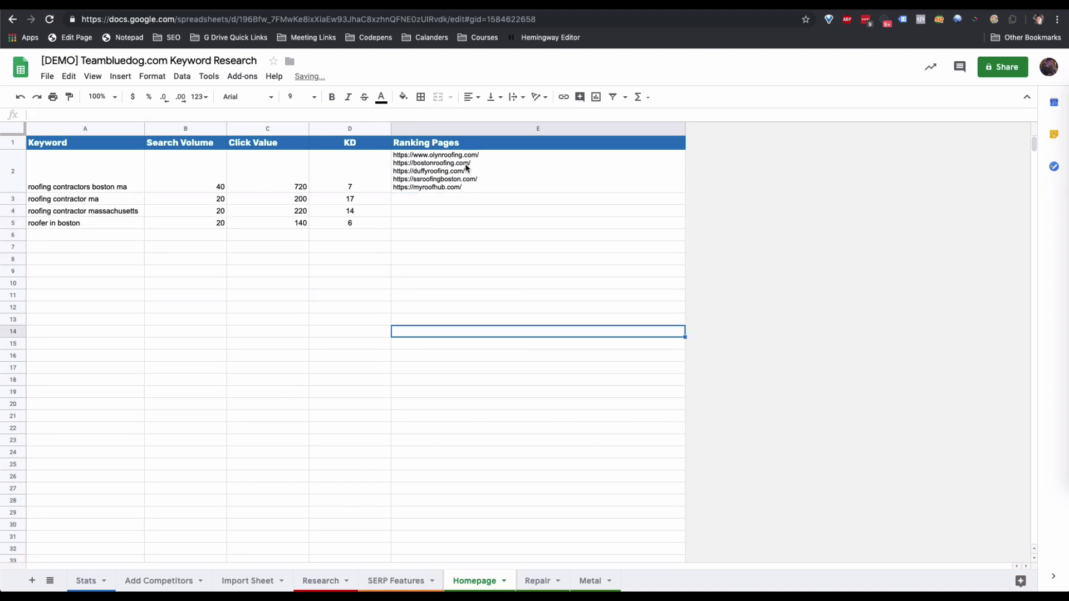
Copy the Ranking Pages formula from E2 to E5 for the keyword roofer in boston and clear that cell again
click(464, 159)
key(ctrl+c)
click(454, 229)
key(ctrl+v)
click(449, 344)
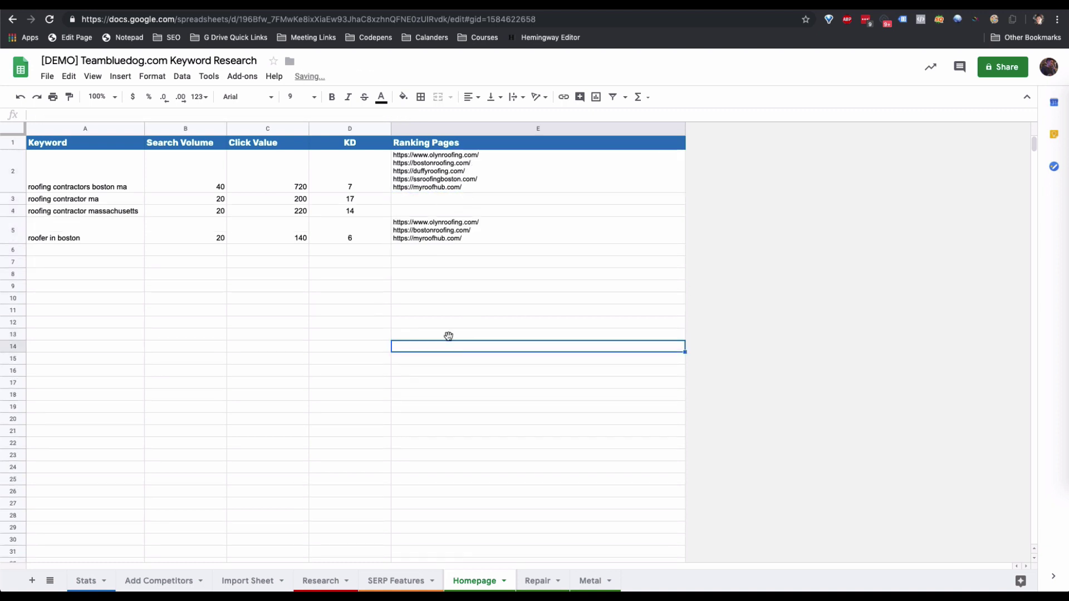
click(524, 222)
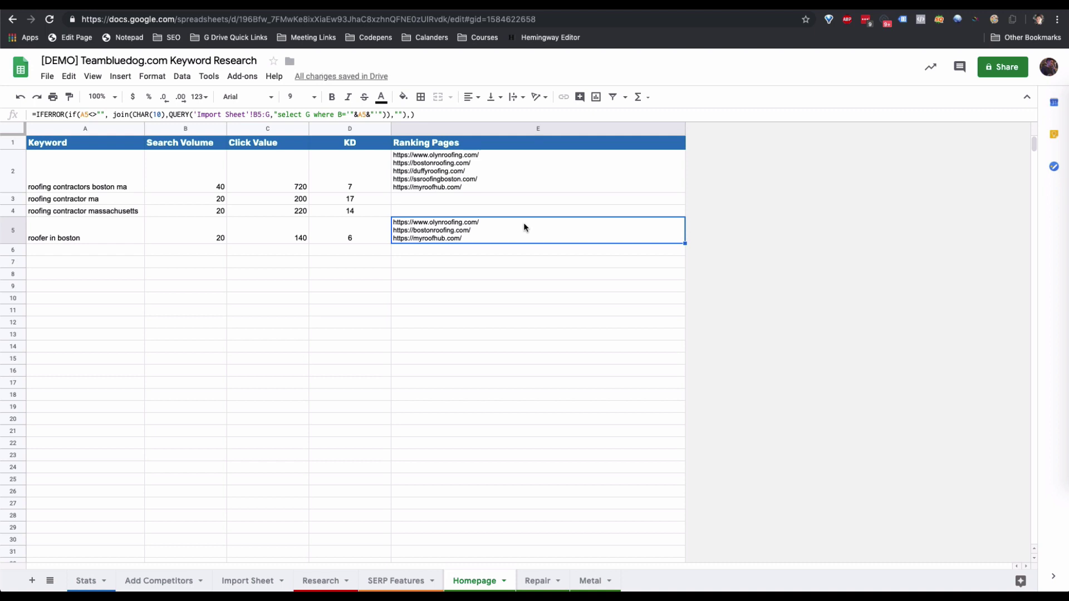
key(Delete)
Fill the Ranking Pages formula from E2 down past the last keyword row and clear cells E3 to E5
click(633, 190)
drag(686, 192, 563, 287)
click(563, 421)
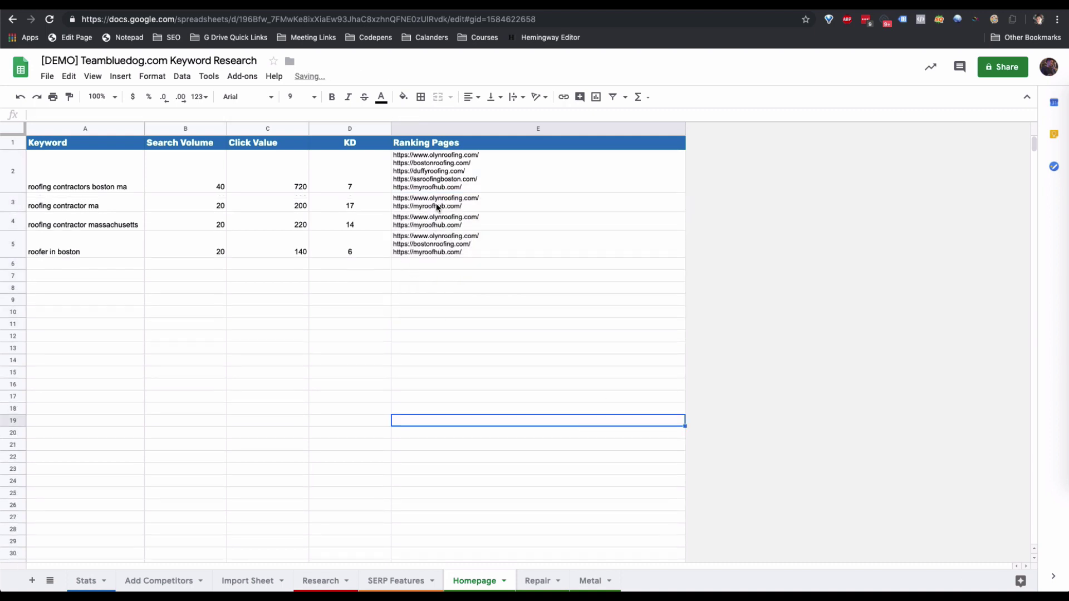
drag(436, 203, 433, 247)
key(Delete)
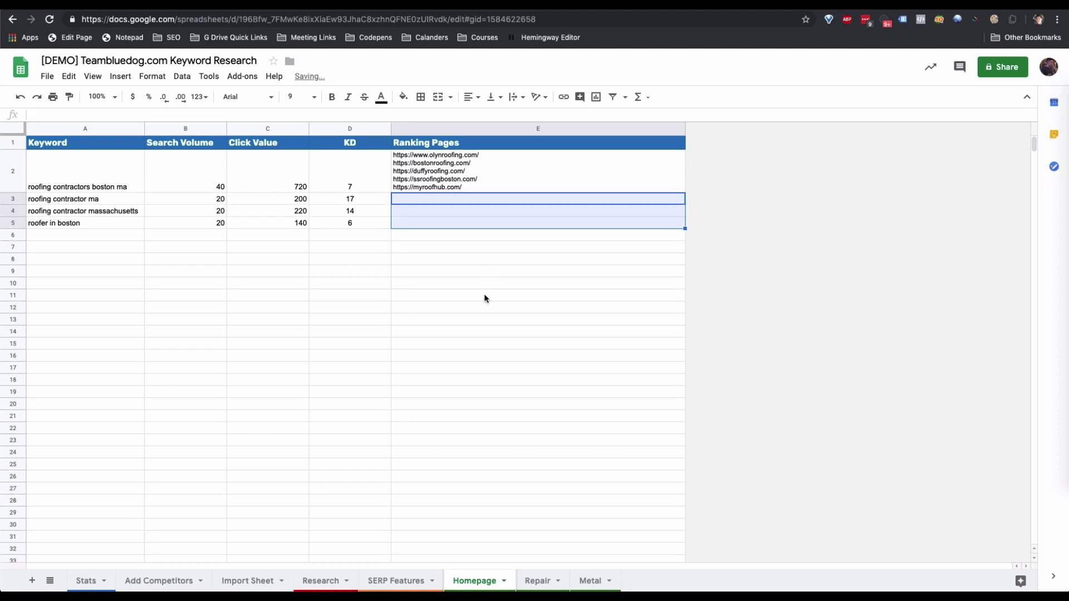
click(483, 293)
click(473, 164)
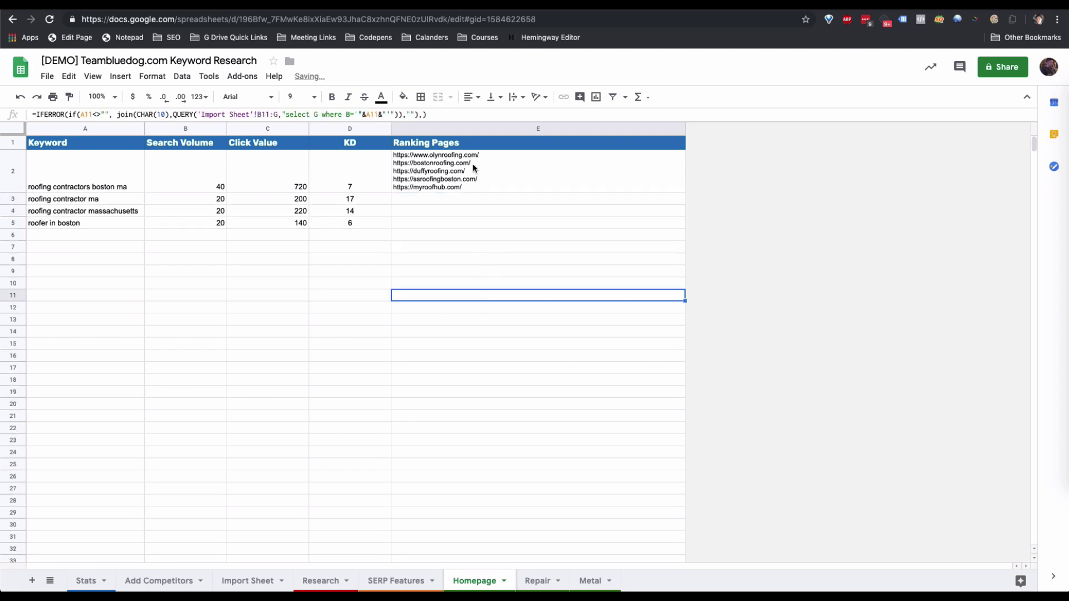
click(472, 285)
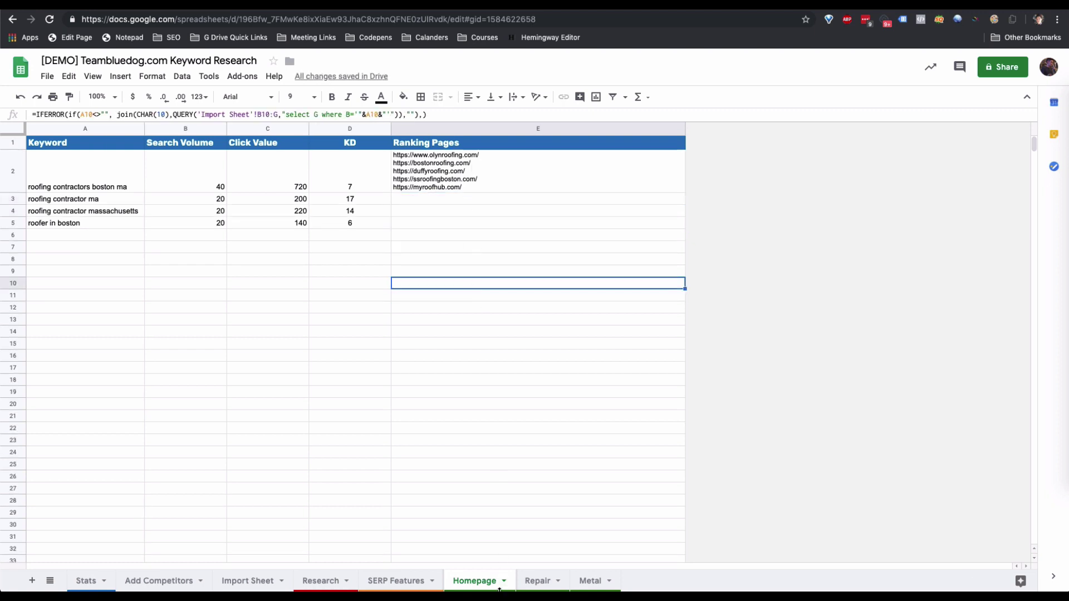
Delete and paste back the Keyword formula in A2 of the Repair sheet to reload its keywords, and review them
click(538, 580)
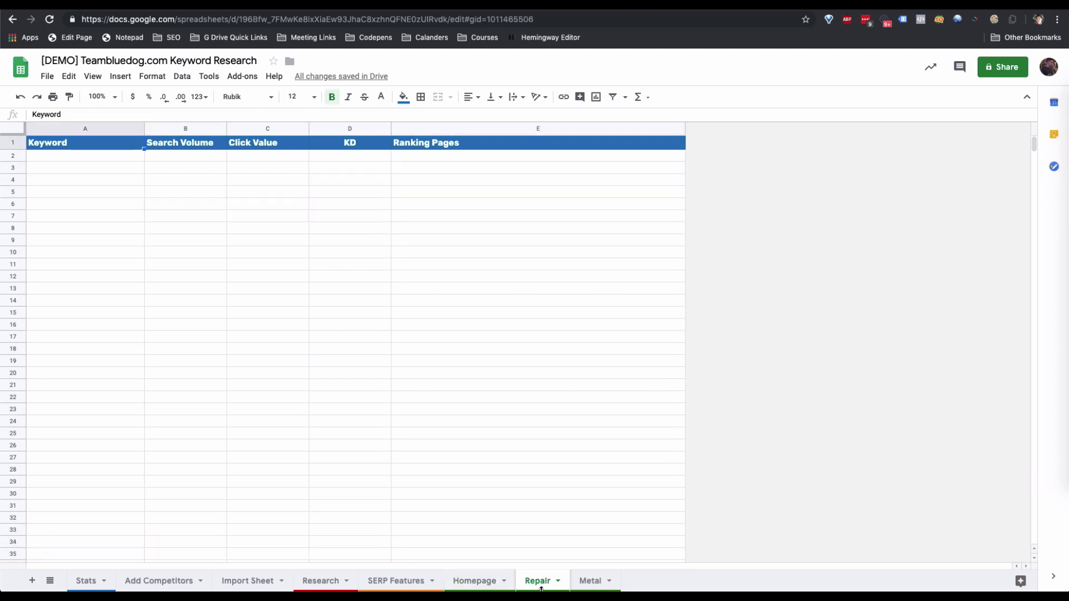
click(581, 588)
click(540, 583)
click(98, 160)
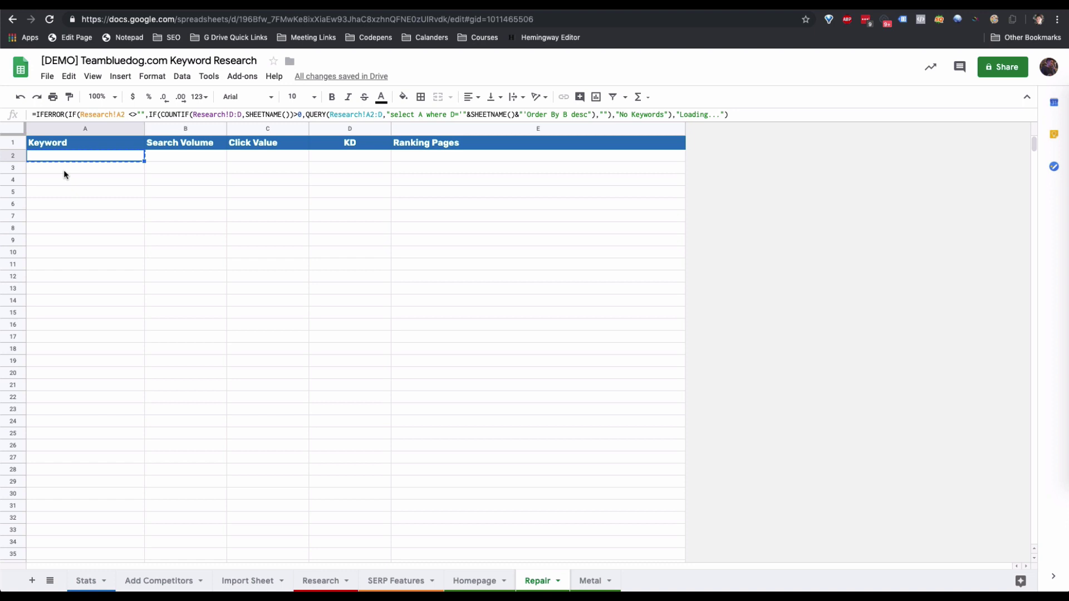
key(Delete)
key(ctrl+v)
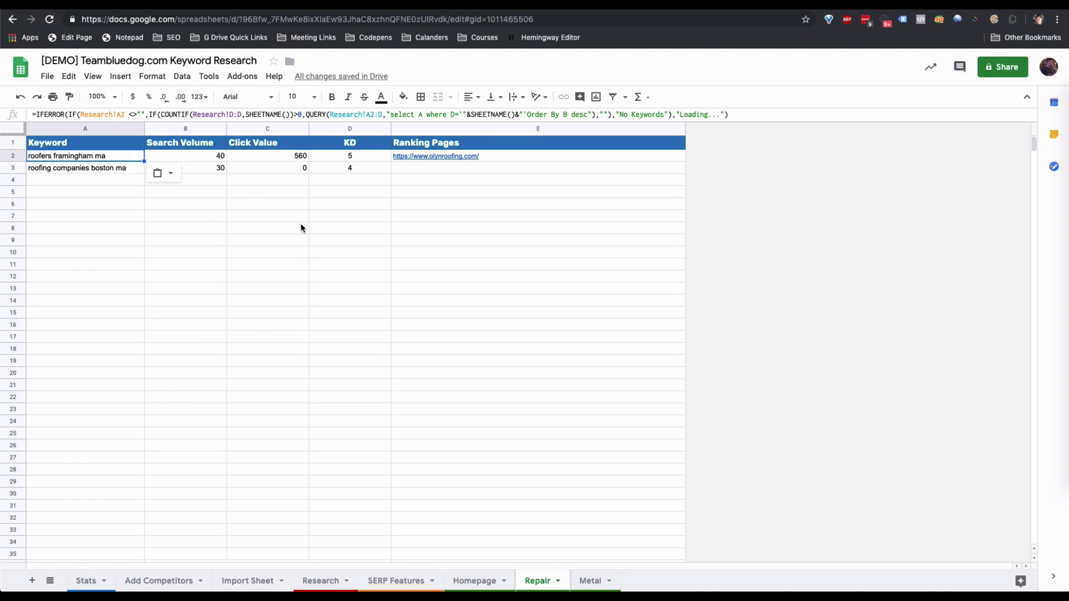
click(292, 239)
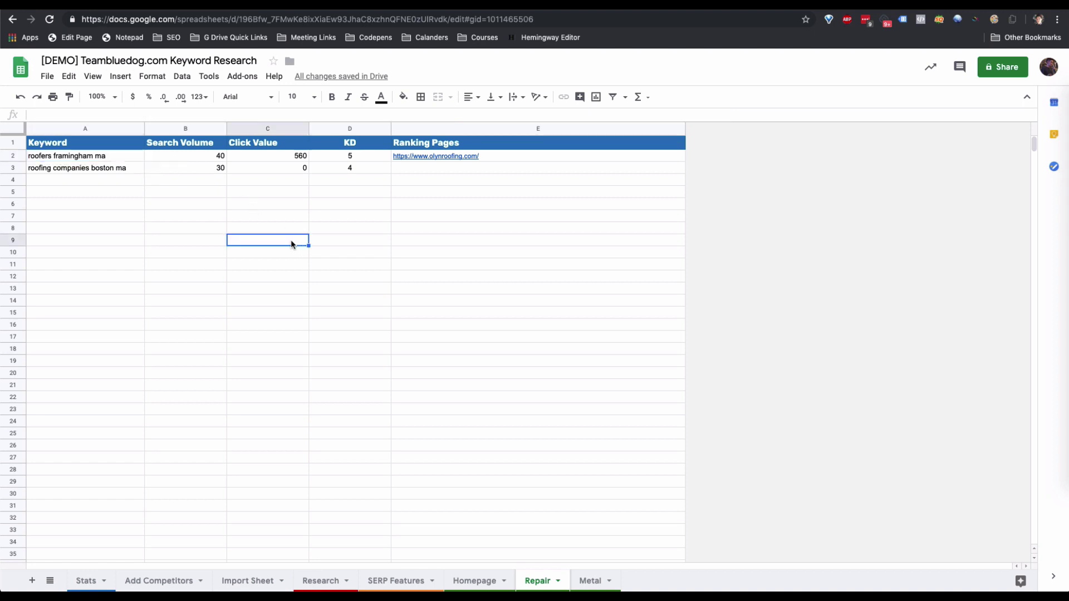
drag(115, 160, 115, 168)
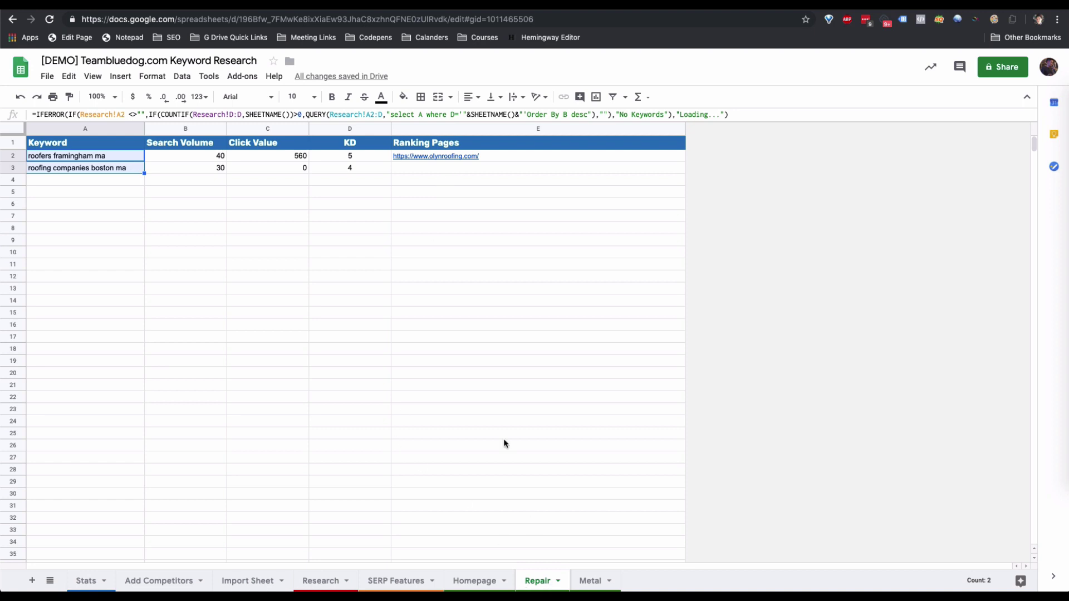
click(268, 517)
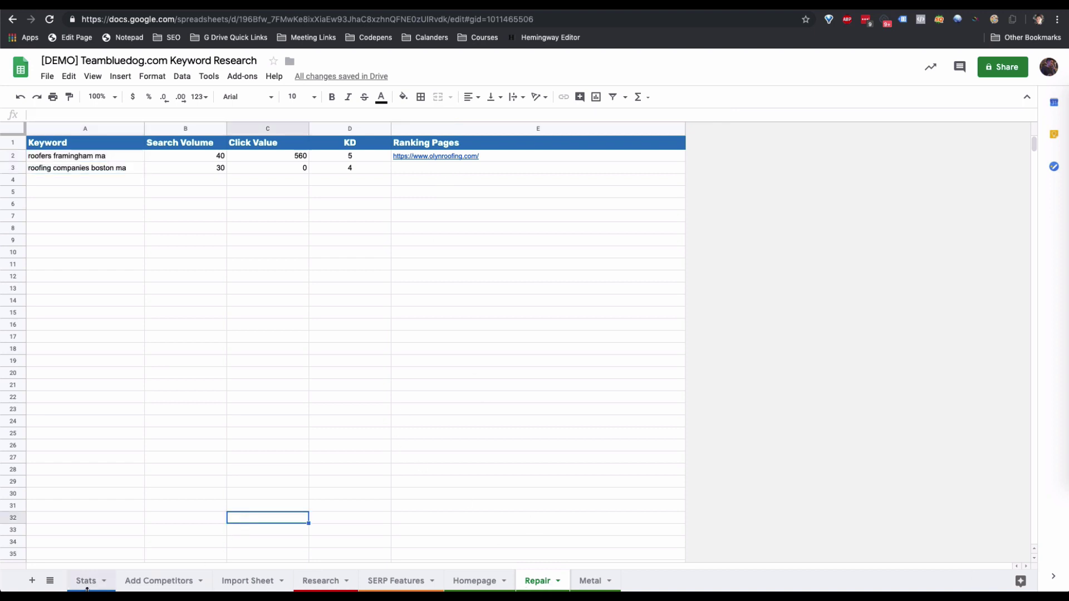
Open the Stats sheet and review the Total Imported Terms figure and the other term statistics
click(85, 588)
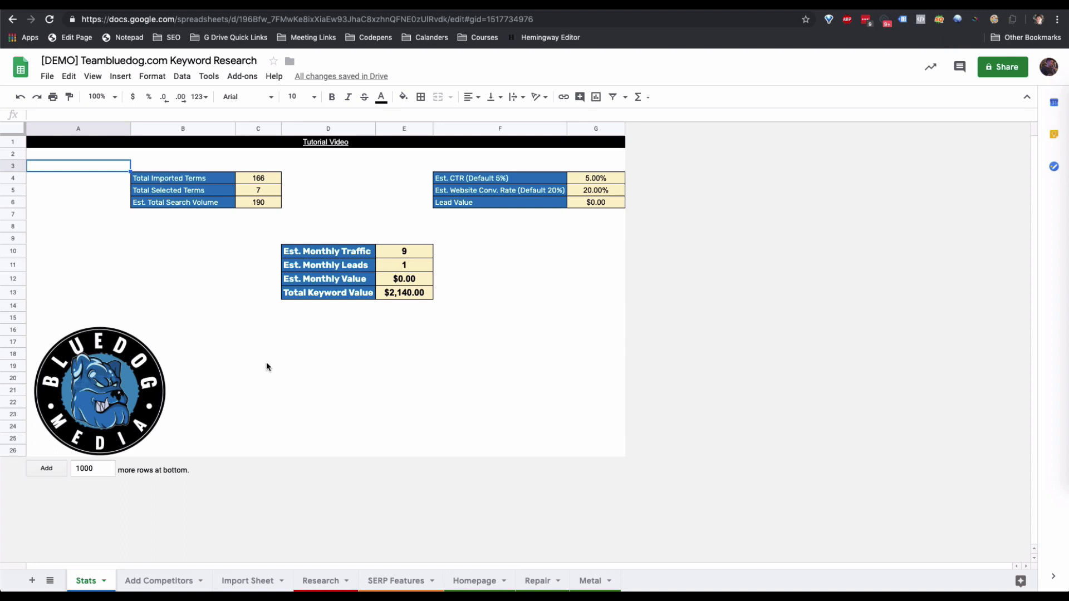
click(207, 282)
click(178, 182)
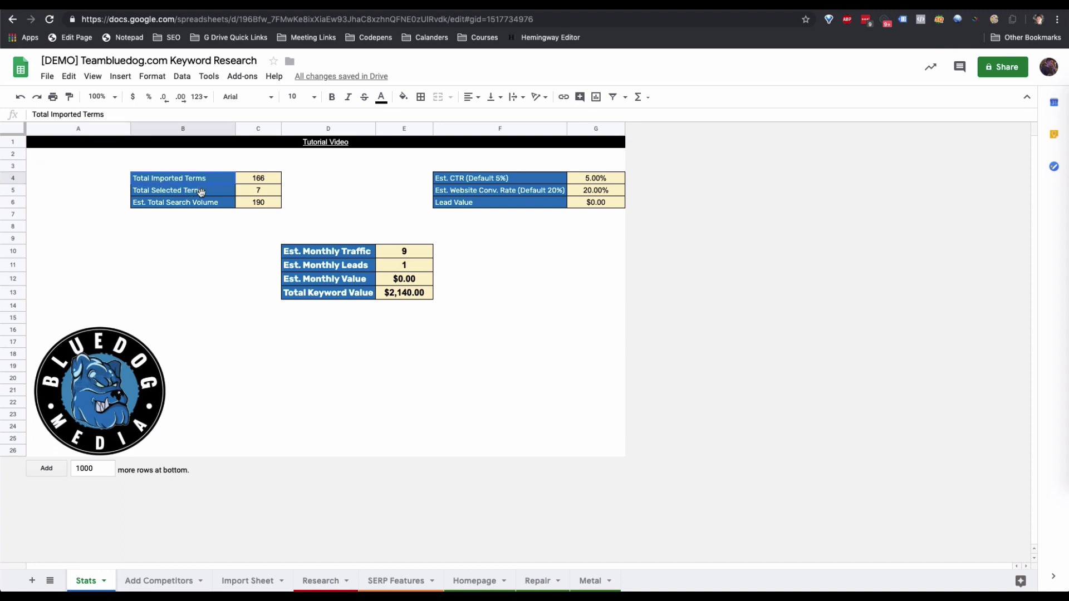
click(223, 261)
click(204, 180)
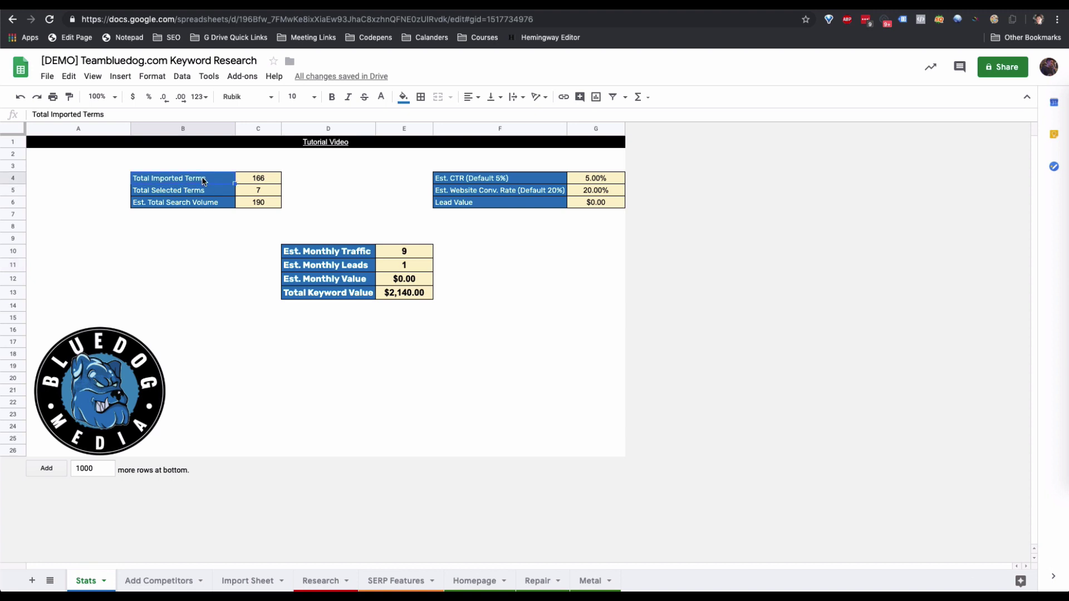
click(267, 180)
click(246, 242)
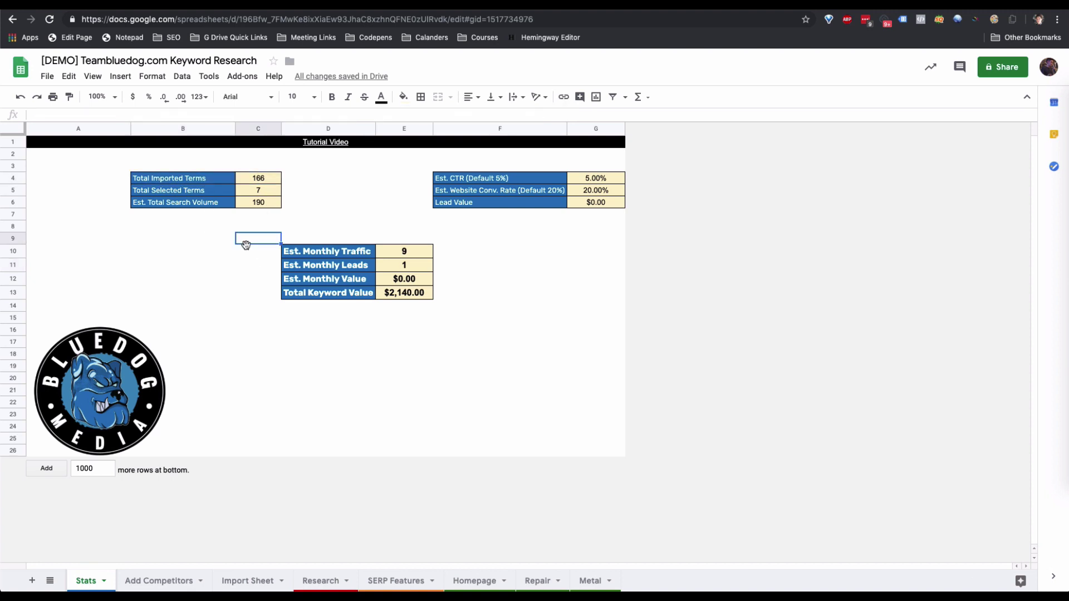
Review the Total Selected Terms and Est. Total Search Volume figures on the Stats sheet, including the search volume formula
click(205, 193)
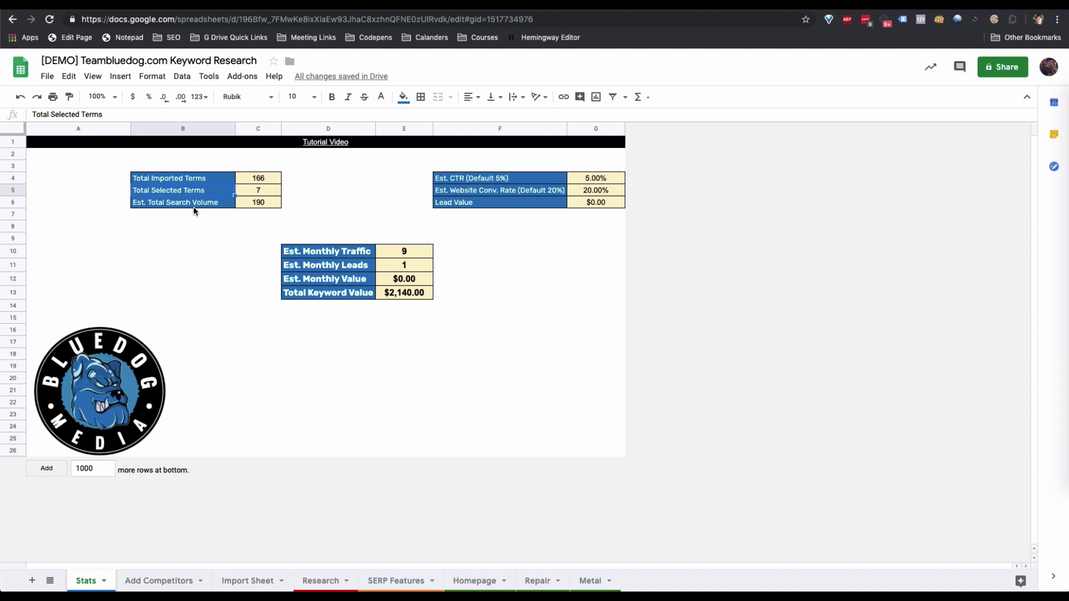
click(193, 205)
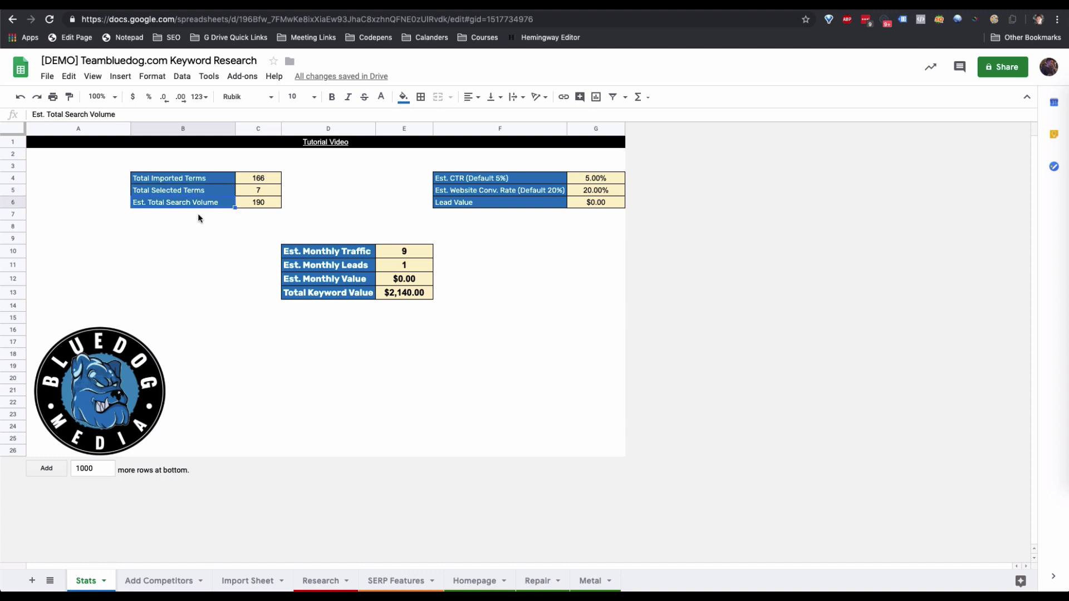
click(258, 205)
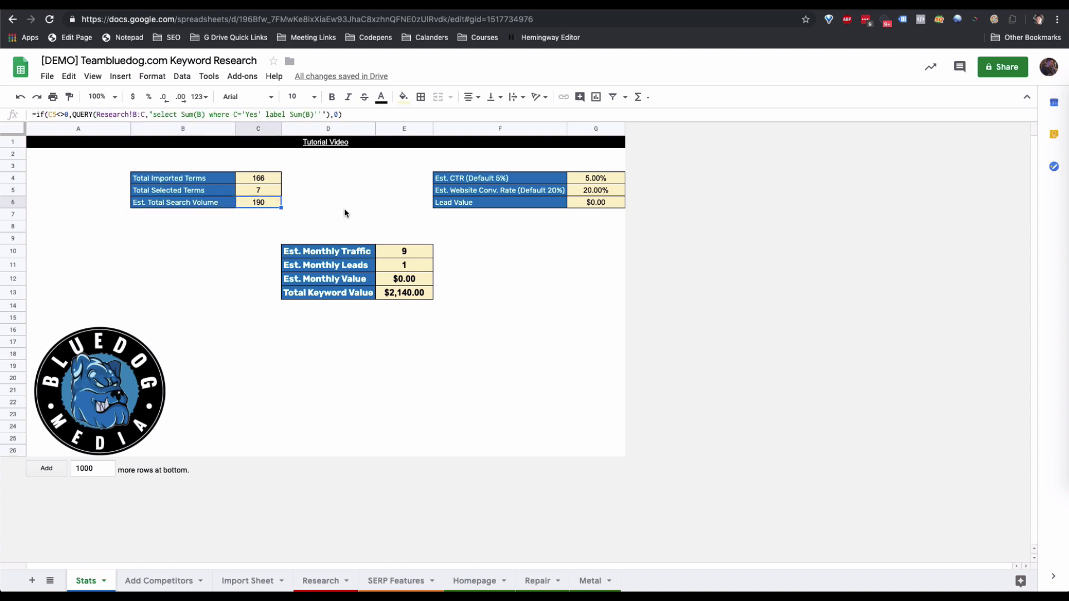
Review the Est. CTR and Est. Website Conv. Rate assumptions and set the Lead Value to $300
drag(552, 179, 577, 204)
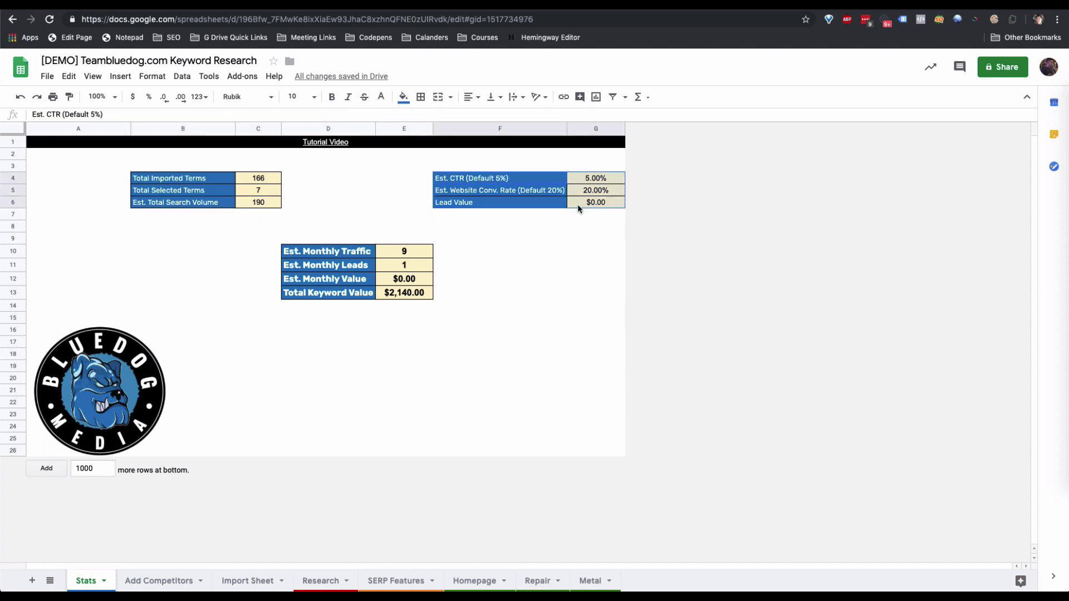
click(578, 260)
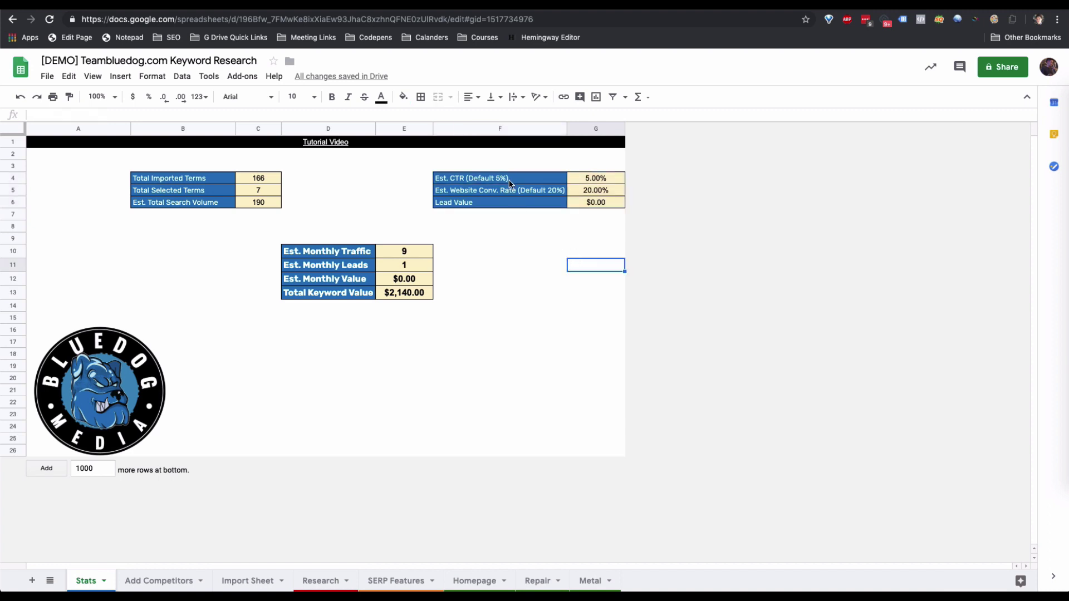
click(510, 181)
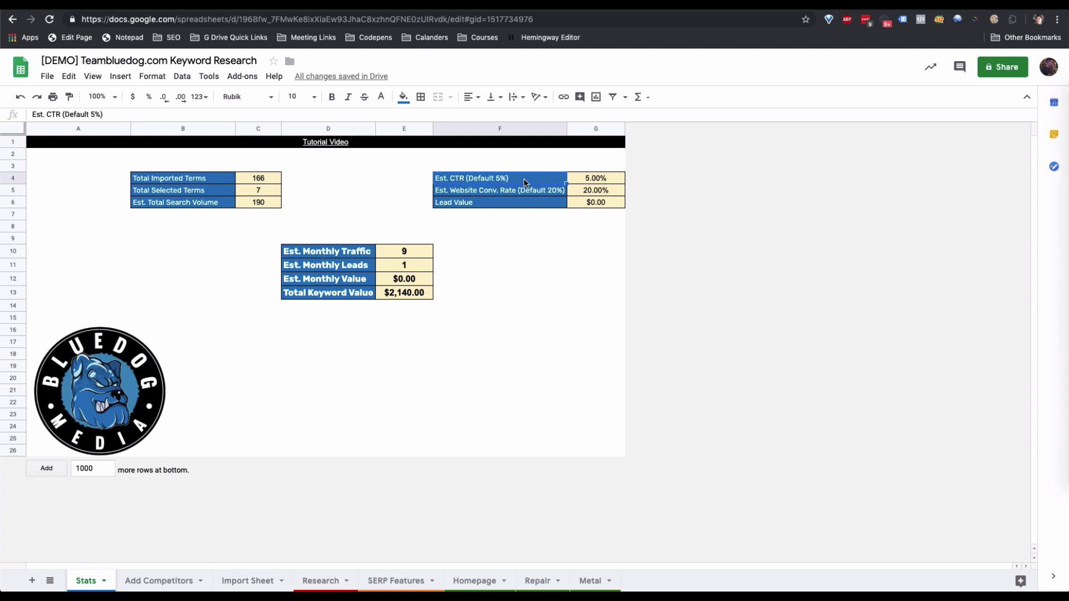
click(564, 192)
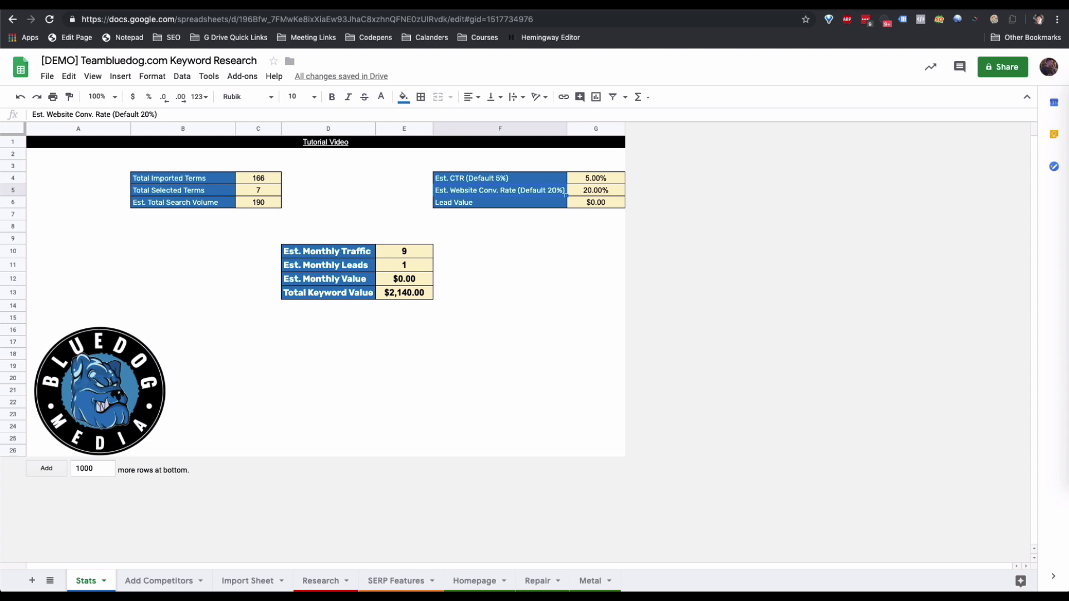
key(Right)
click(565, 194)
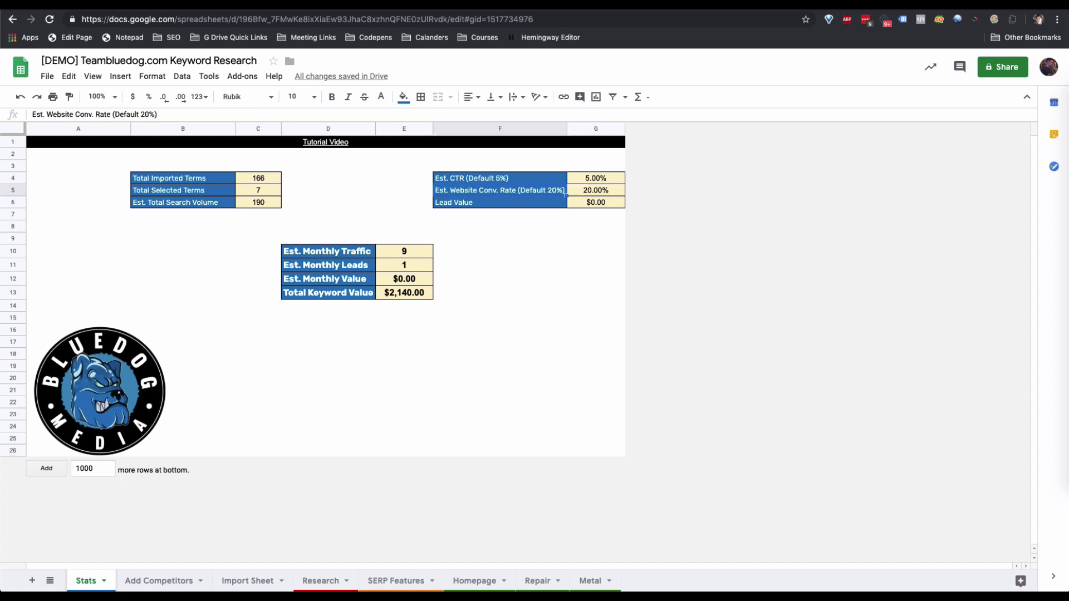
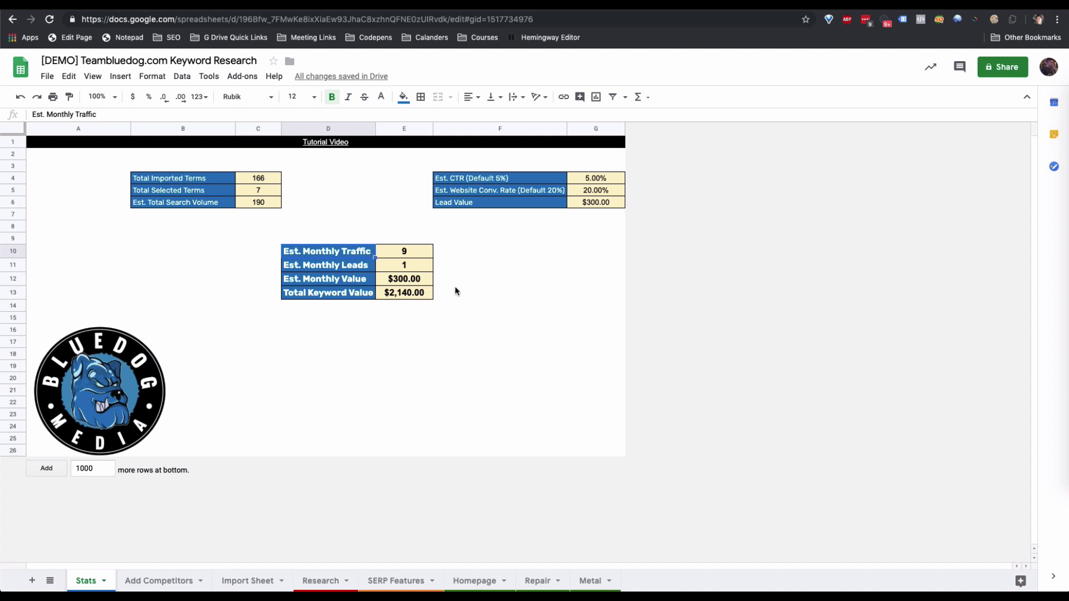
Examine how Est. Monthly Traffic and Est. Monthly Leads derive from the total search volume, estimated CTR and website conversion rate
click(455, 294)
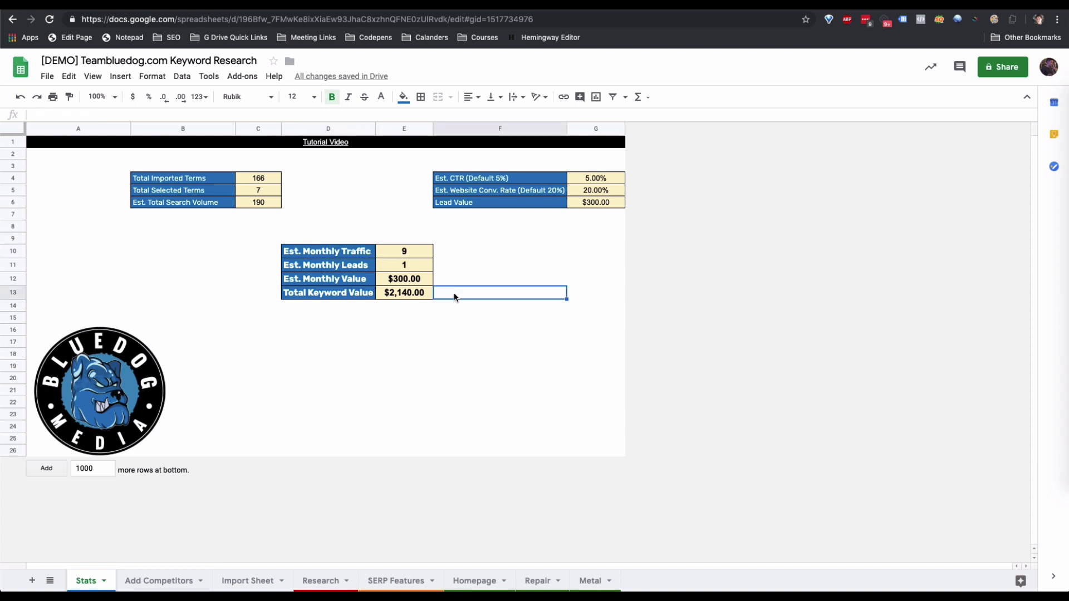
click(353, 255)
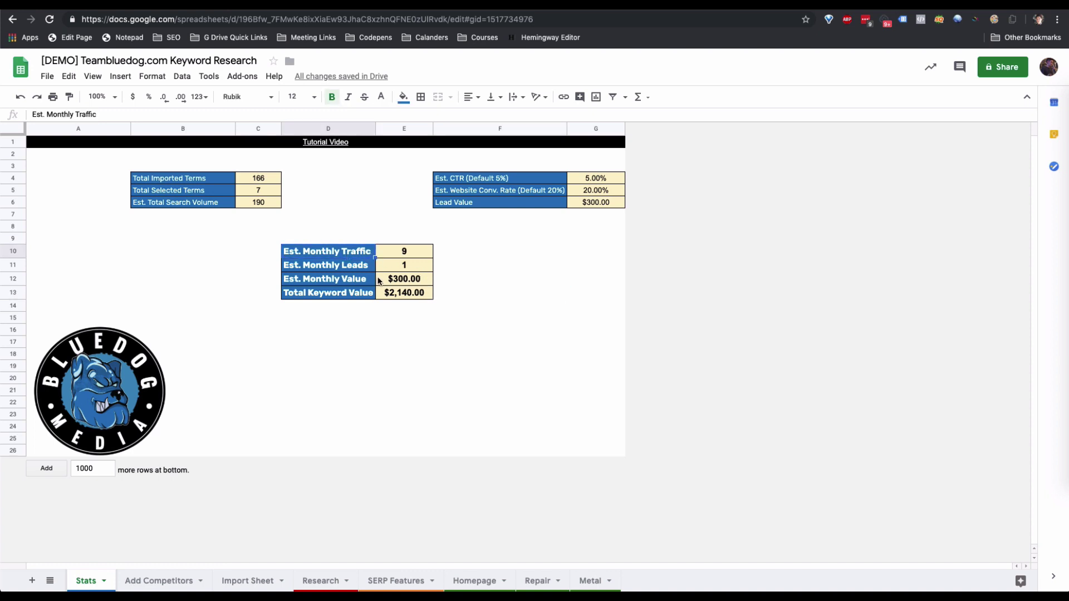
click(266, 205)
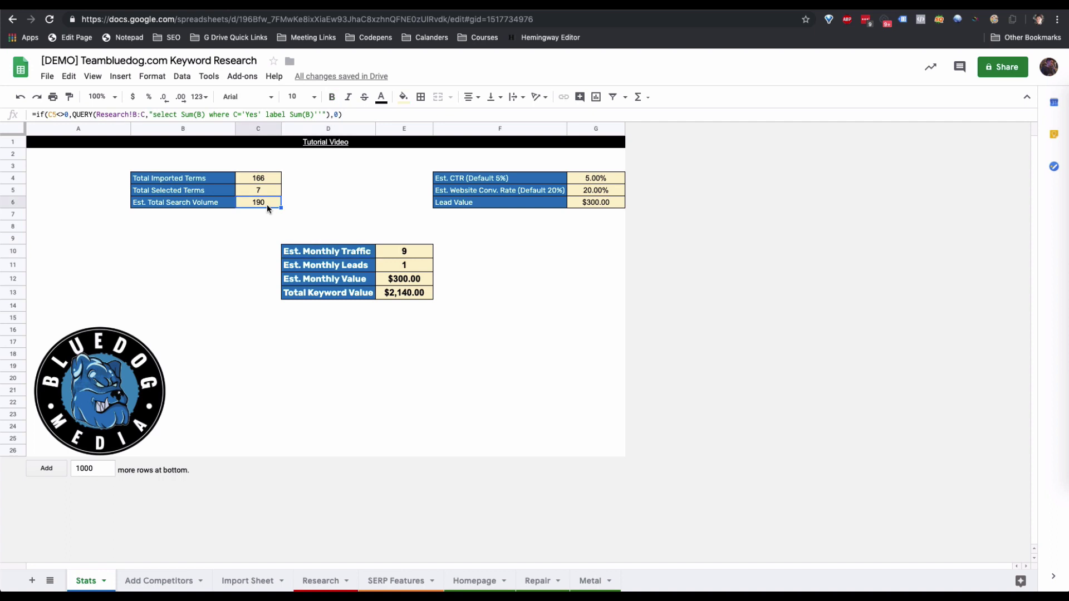
click(541, 181)
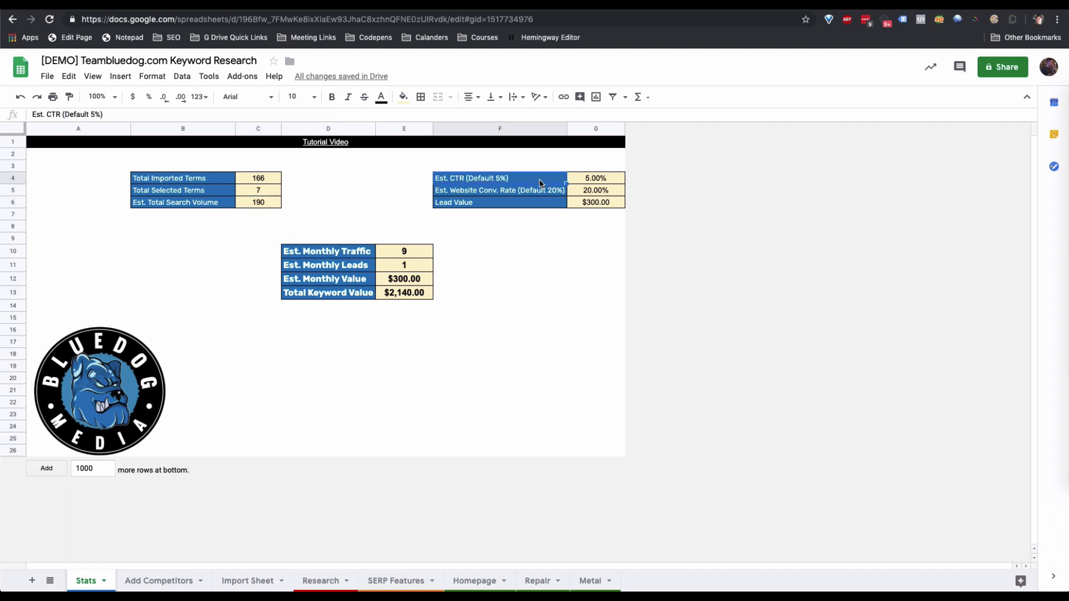
click(366, 271)
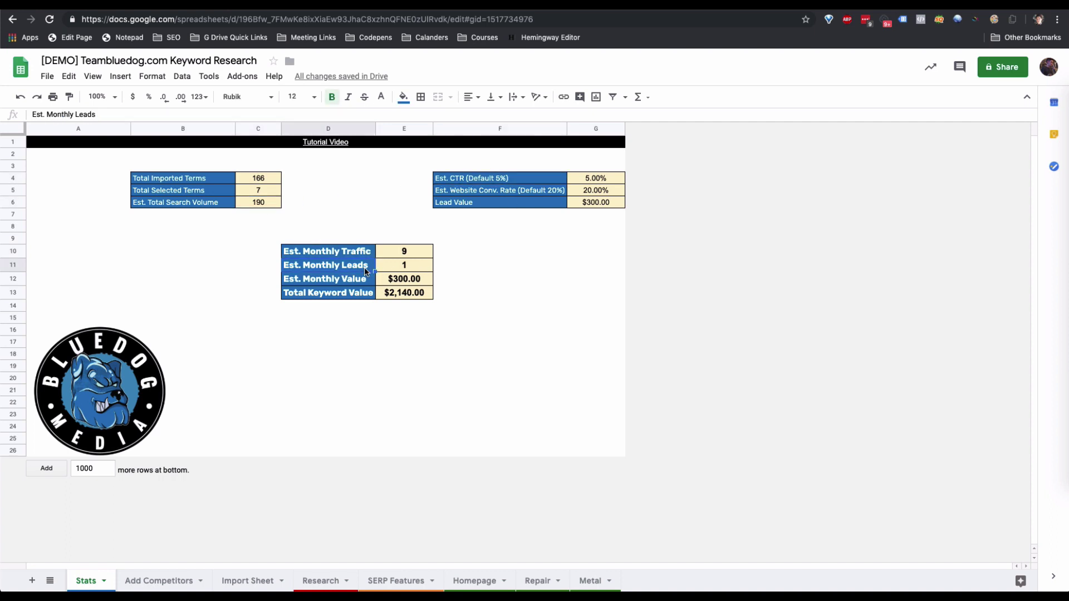
click(367, 258)
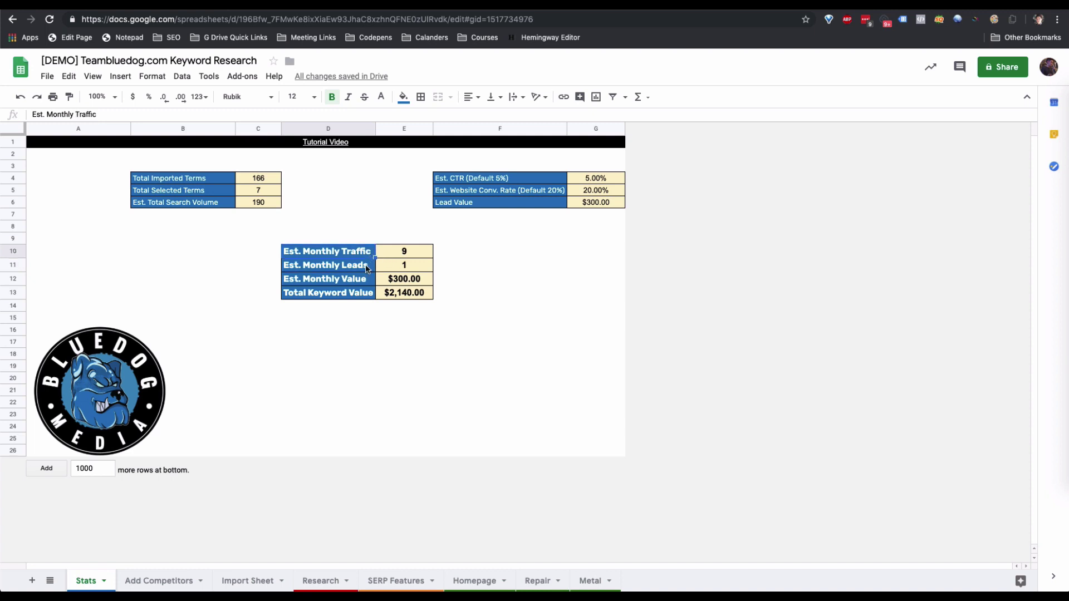
click(531, 194)
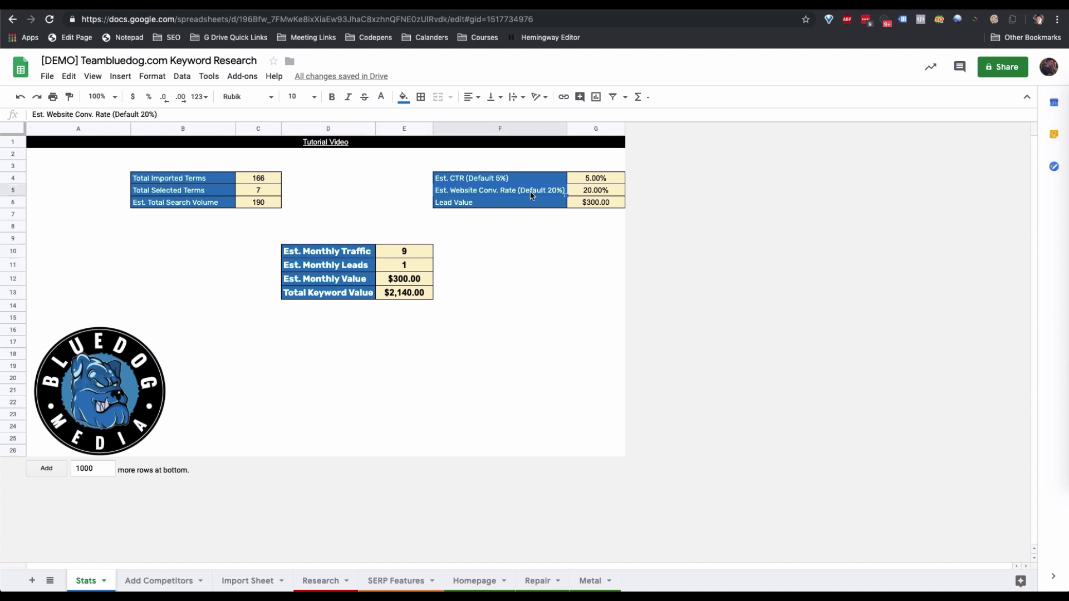
Examine how Est. Monthly Value follows from monthly leads and Lead Value, and check the Total Keyword Value formula in E13
click(360, 283)
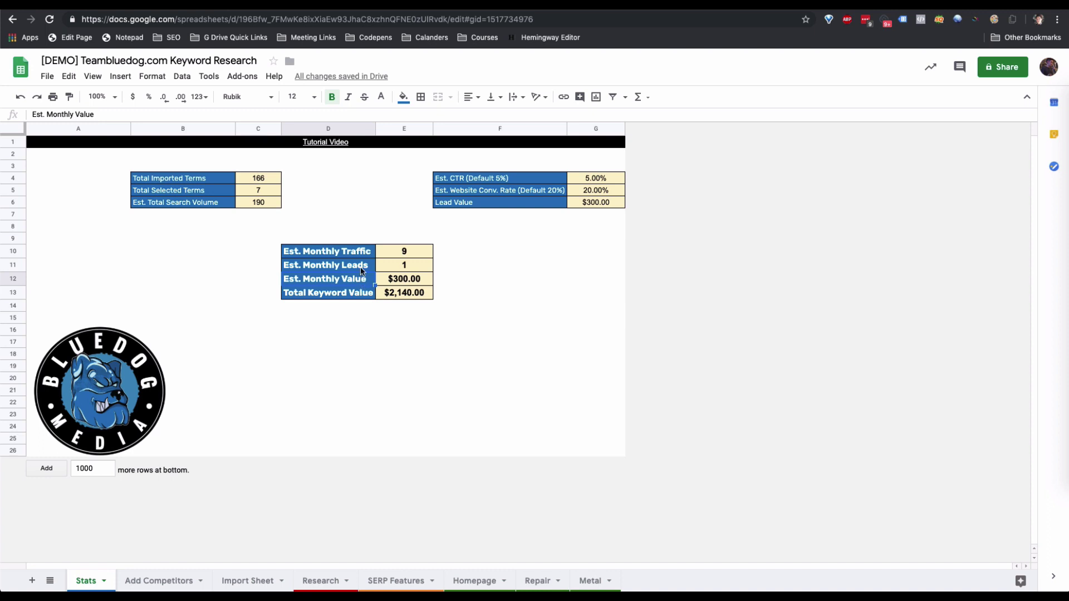
click(359, 266)
click(493, 205)
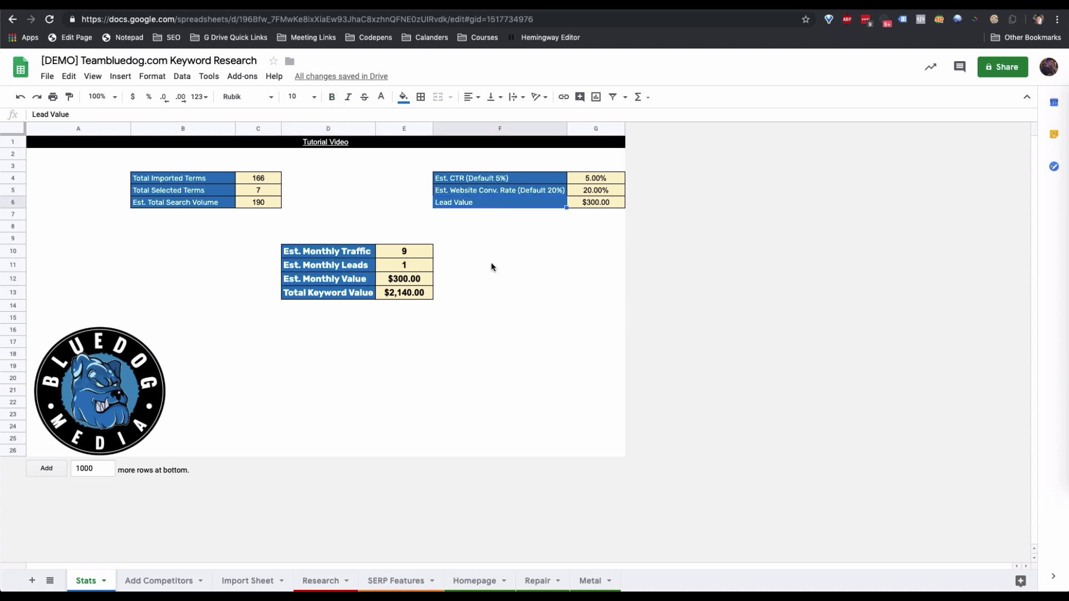
click(426, 278)
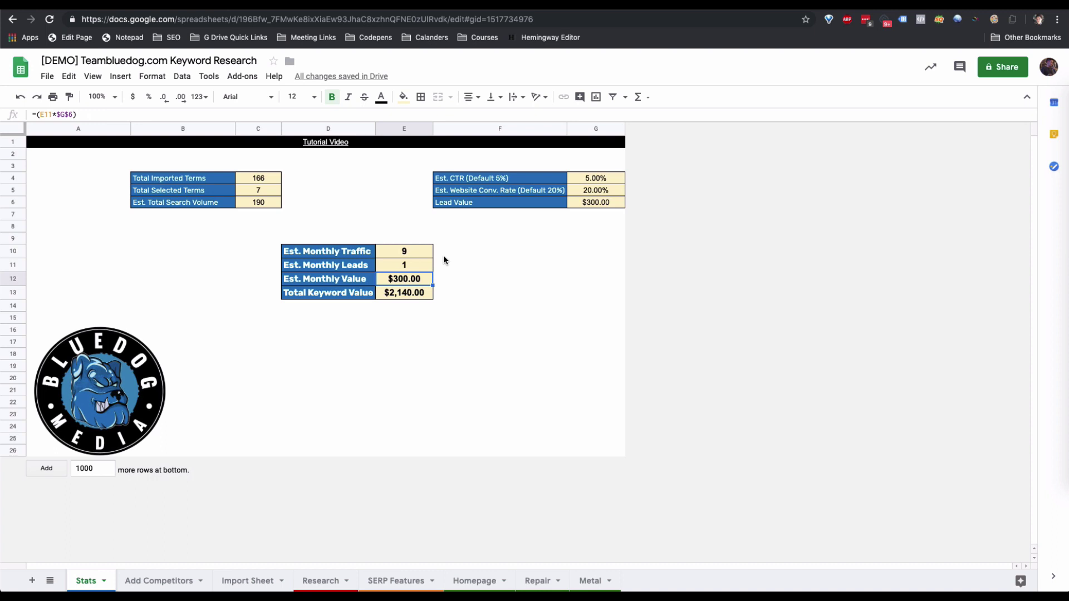
click(349, 308)
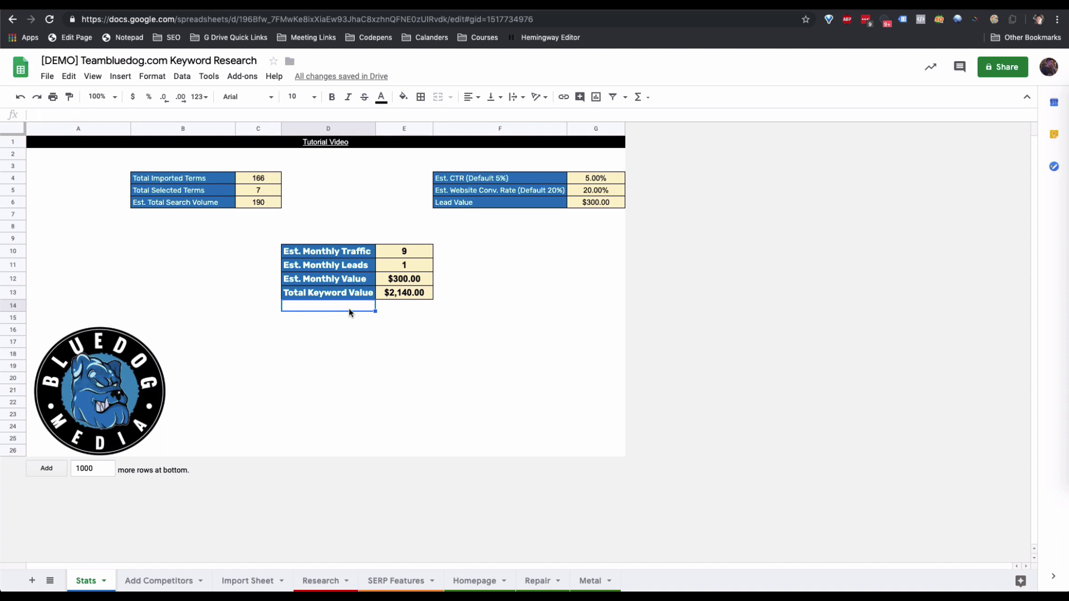
click(517, 308)
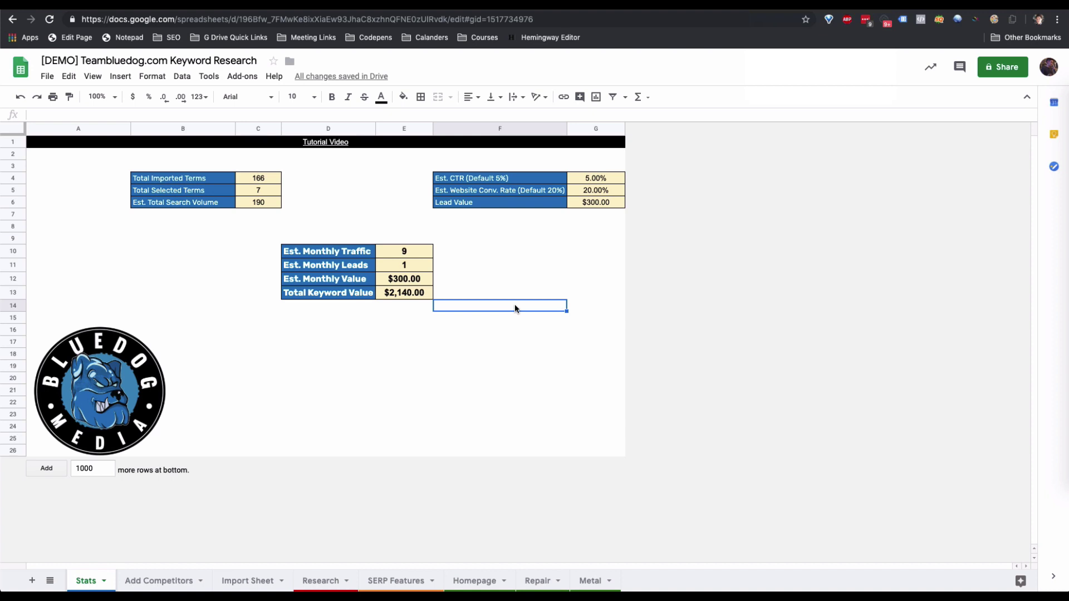
click(406, 293)
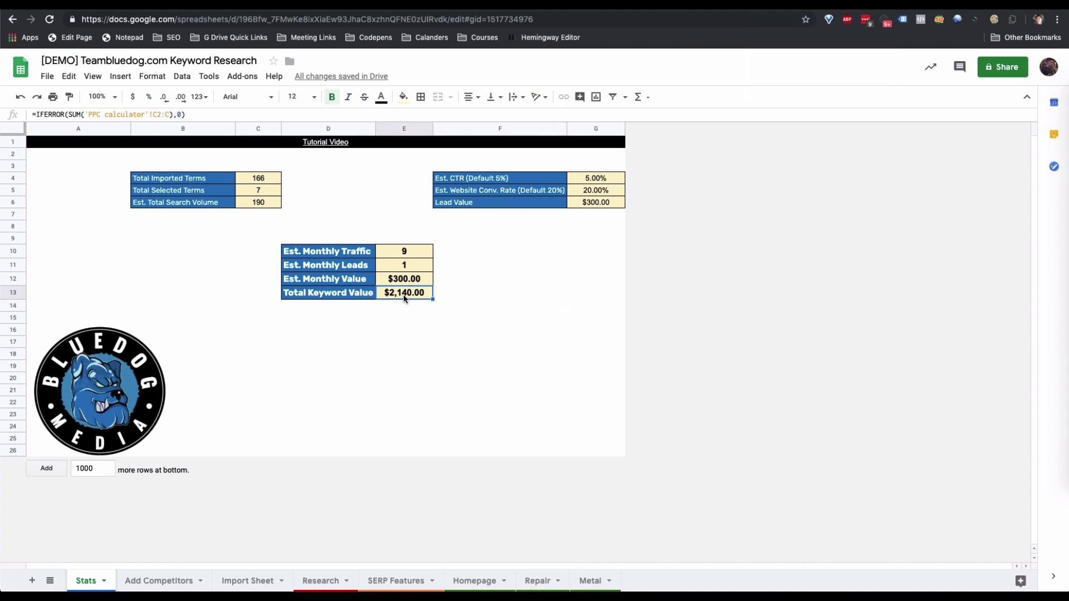
click(413, 306)
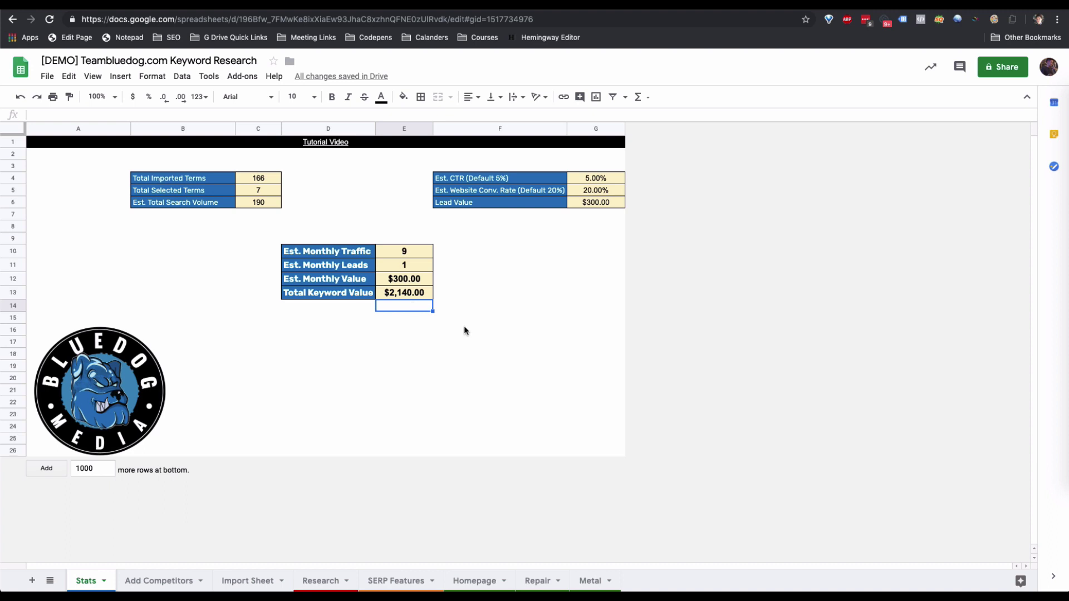
Open the SERP Features sheet and review the Keyword, Search Volume and SERP Features columns for the selected keywords
click(400, 580)
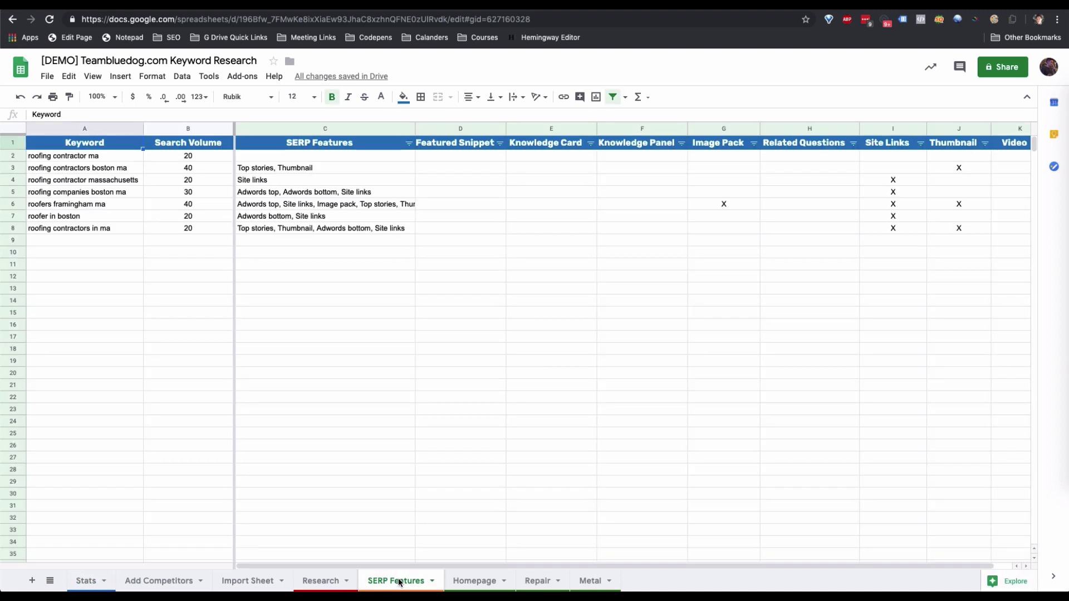
click(367, 456)
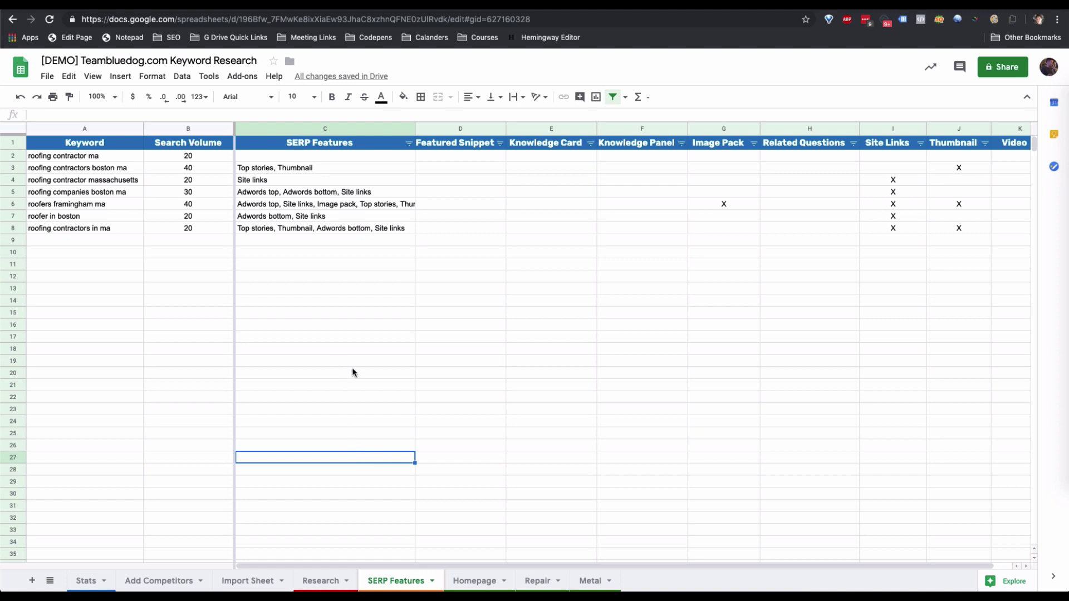
drag(82, 155, 87, 253)
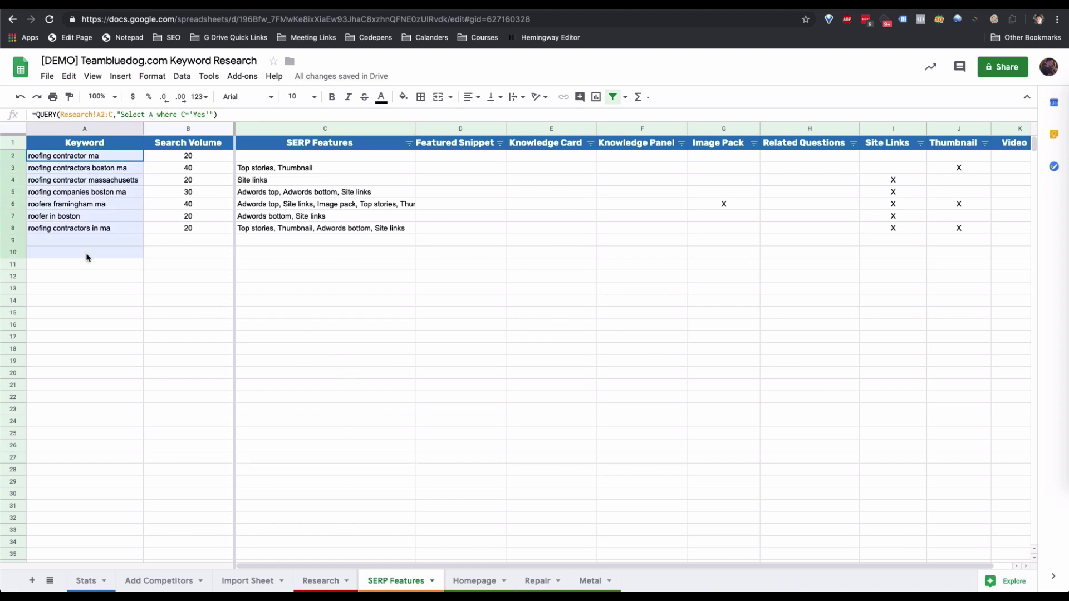
click(196, 349)
drag(192, 156, 195, 240)
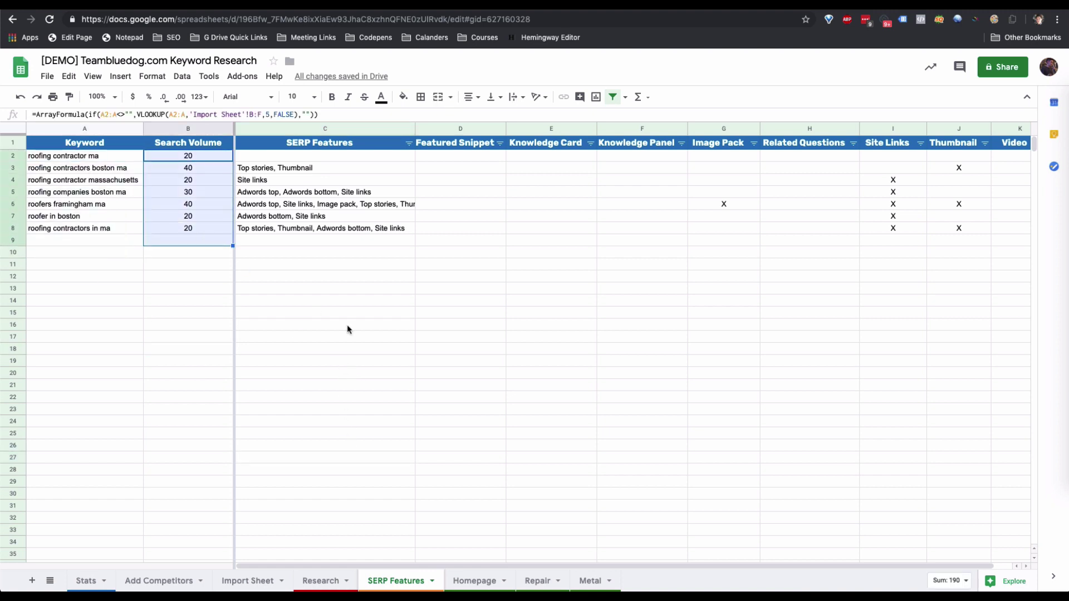
click(350, 327)
drag(327, 155, 326, 230)
click(319, 295)
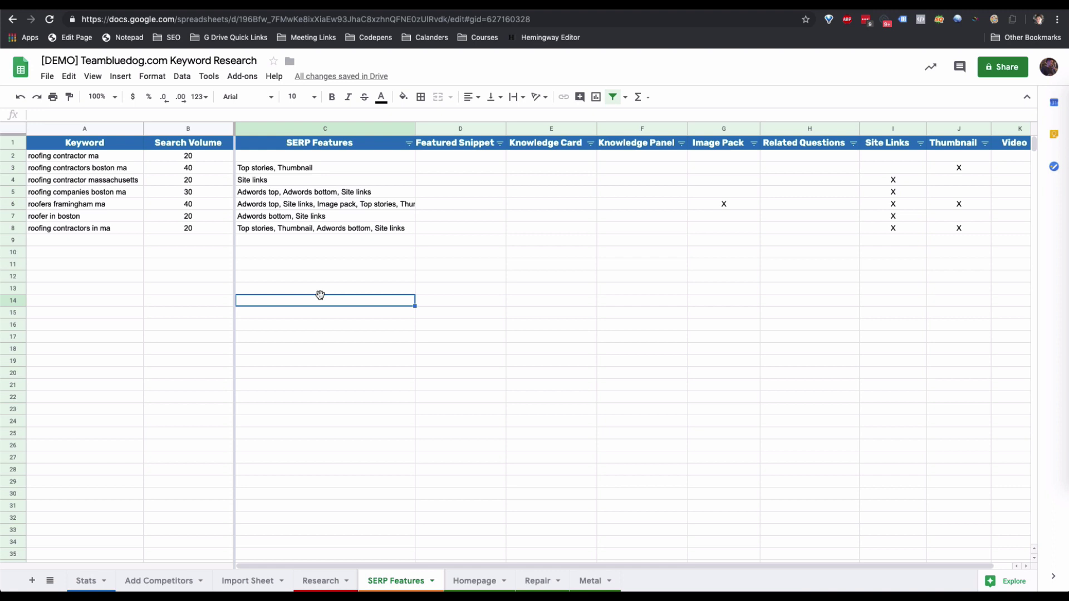
Compare each keyword's SERP Features entries with the marks in the individual feature columns, from Featured Snippet through Video
click(461, 146)
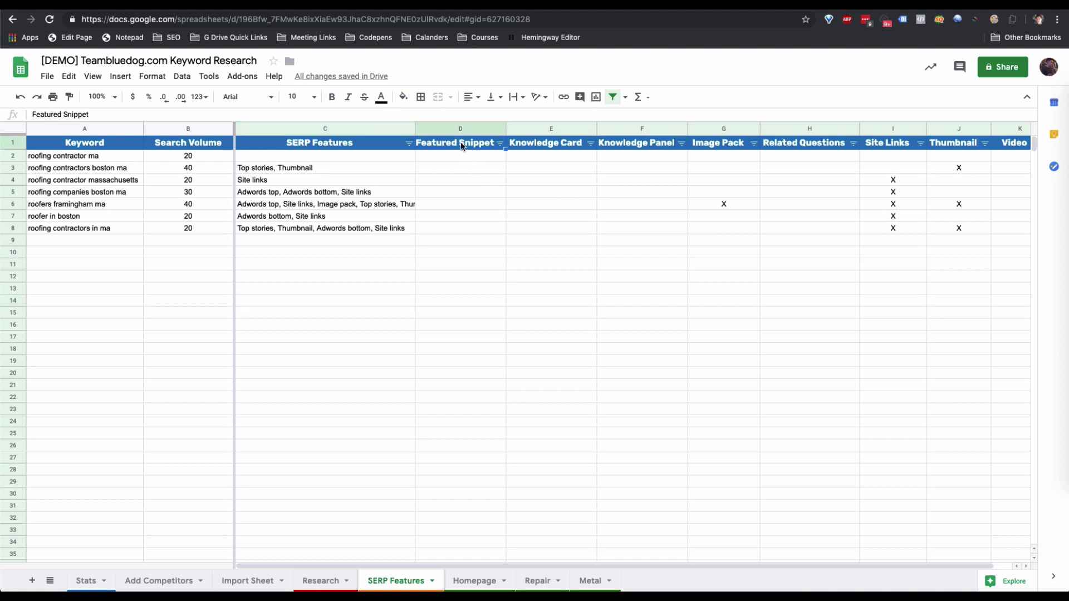
click(711, 147)
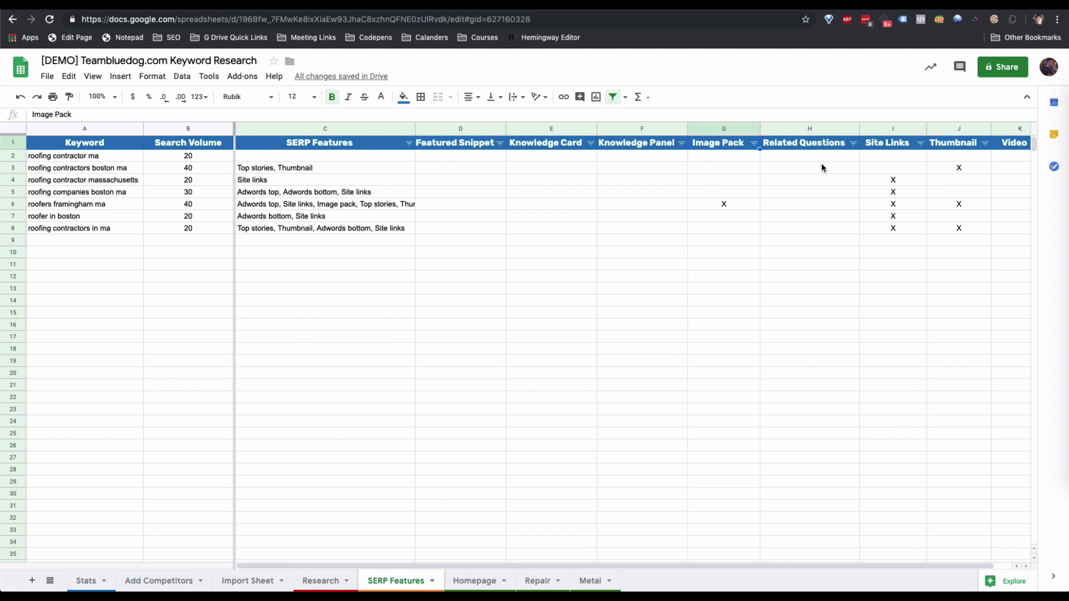
click(877, 147)
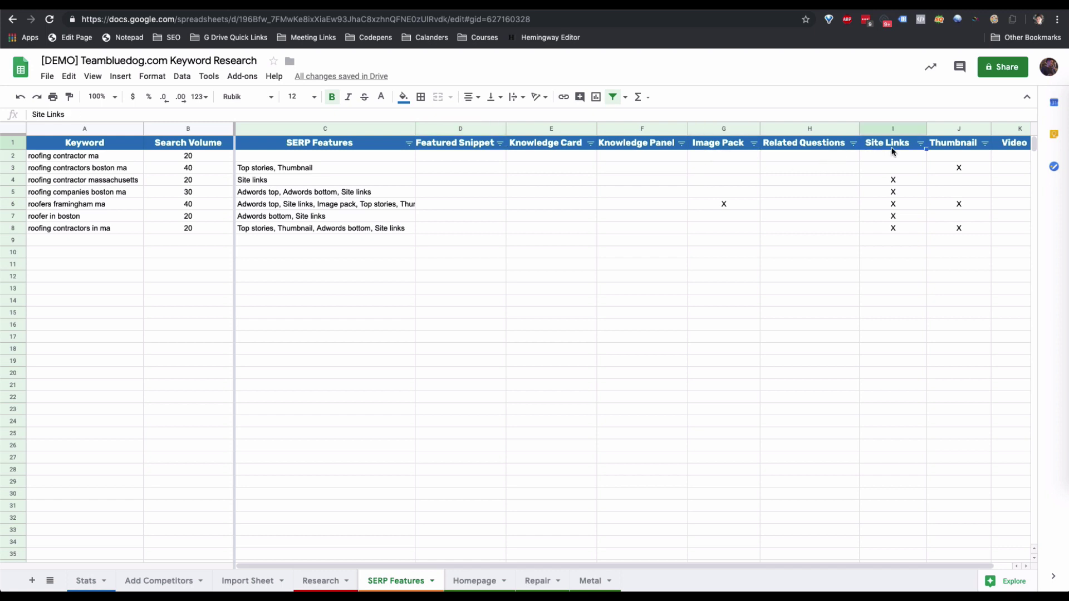
click(944, 150)
click(641, 193)
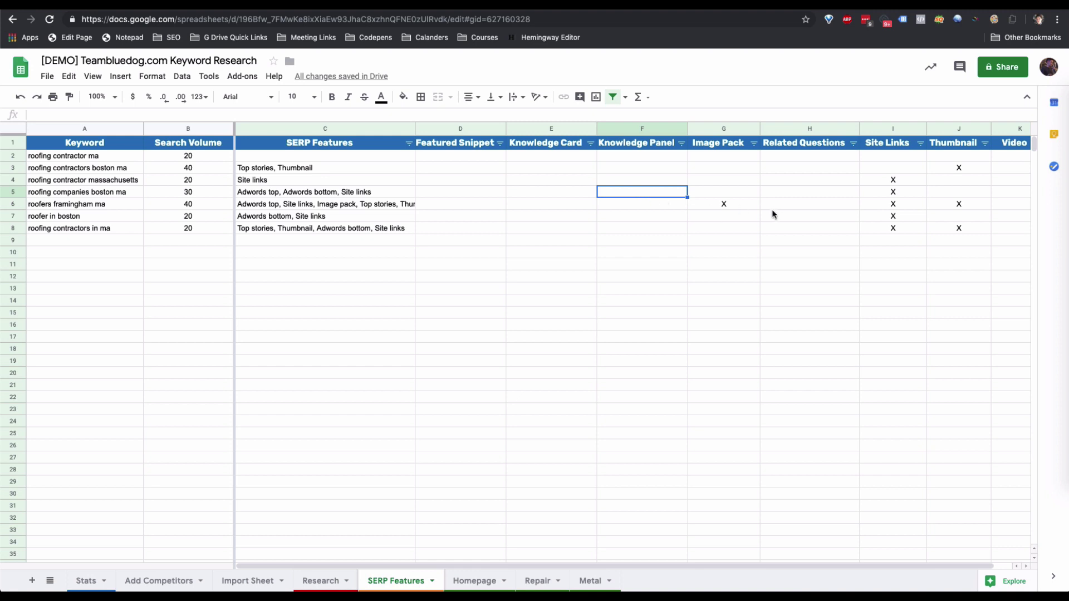
drag(373, 157, 373, 231)
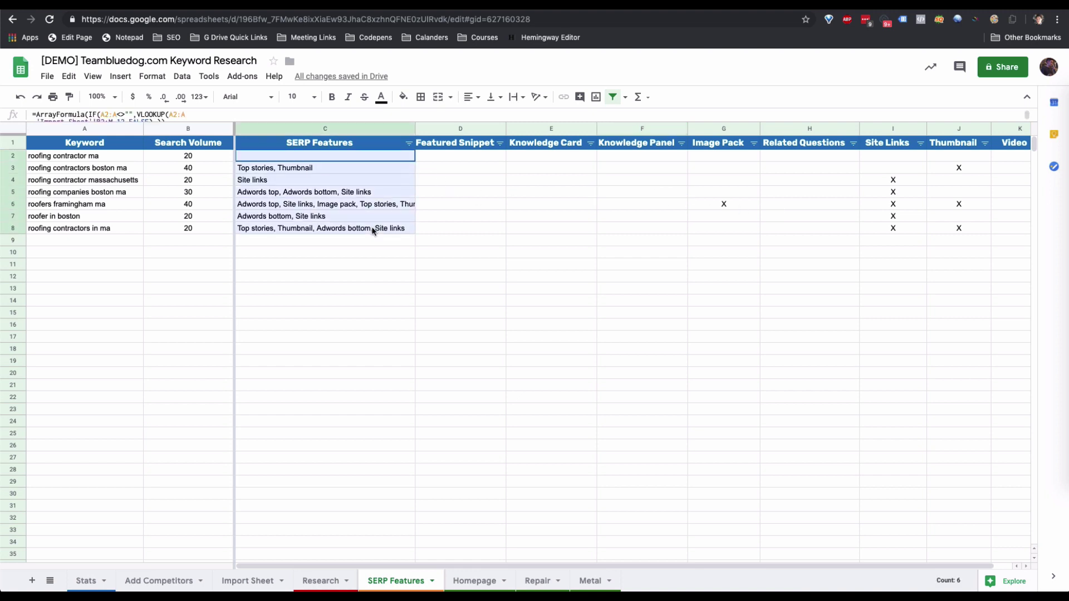
click(460, 256)
drag(361, 170, 363, 229)
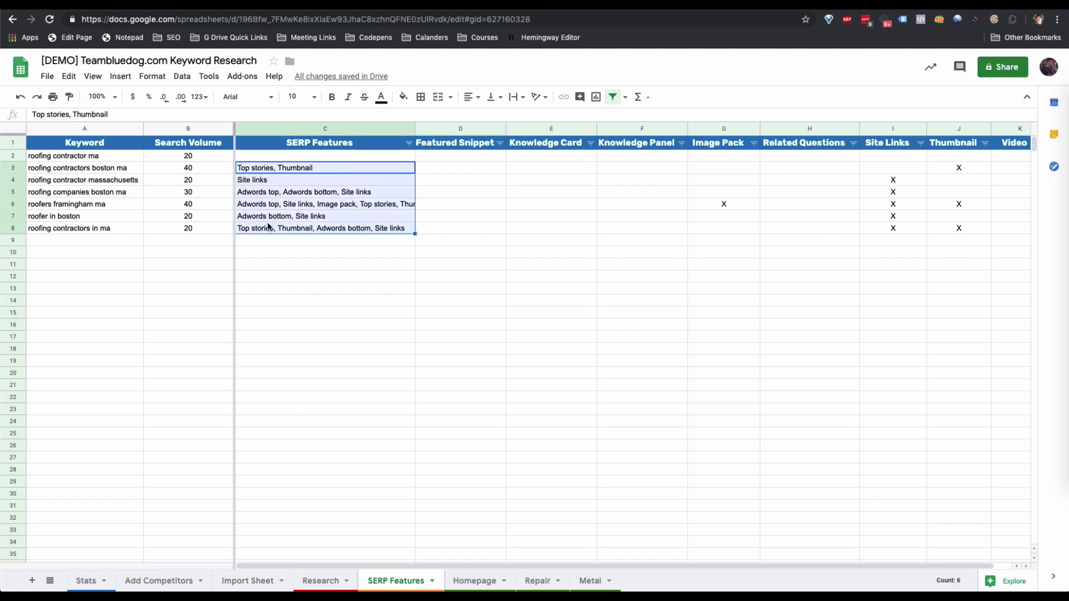
scroll(444, 570, right, 2)
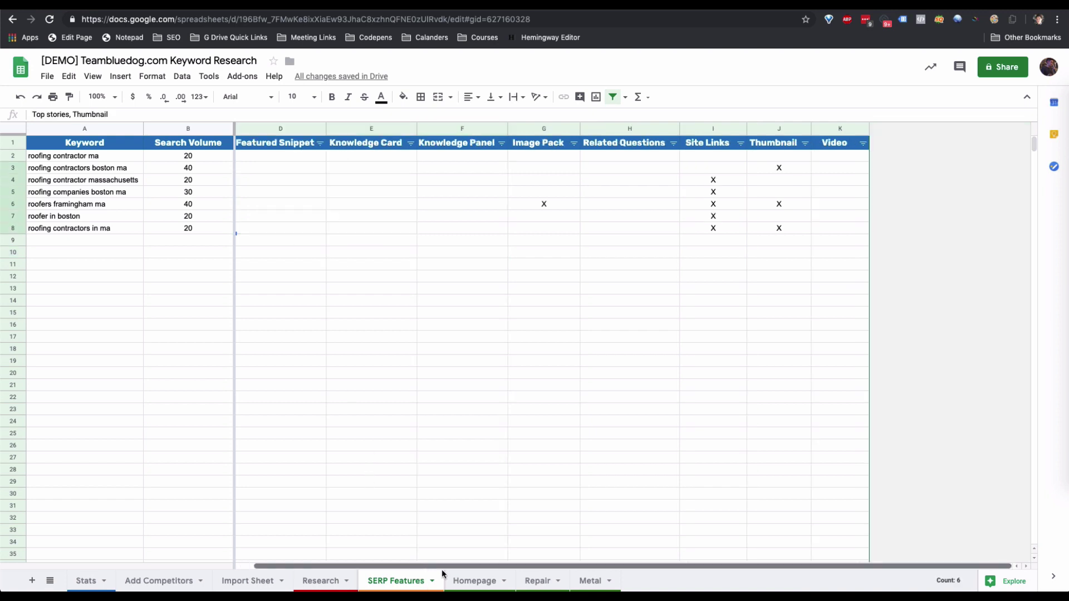
Inspect the Site Links entry for "roofing contractor massachusetts" and the Image Pack entry for "roofers framingham ma" in the SERP Features sheet
drag(840, 167, 253, 482)
click(724, 288)
click(908, 184)
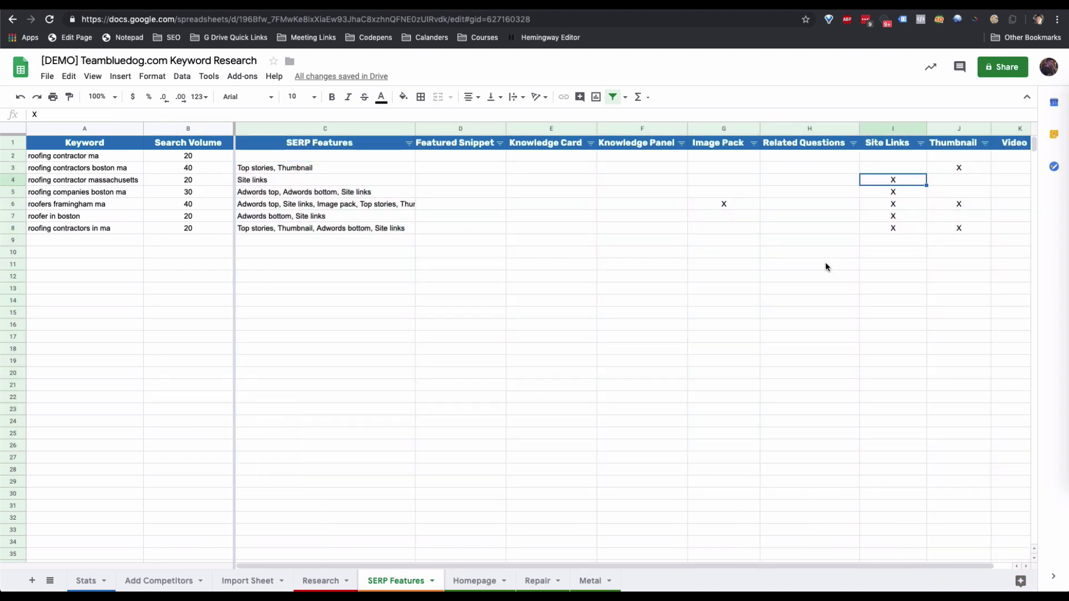
click(704, 204)
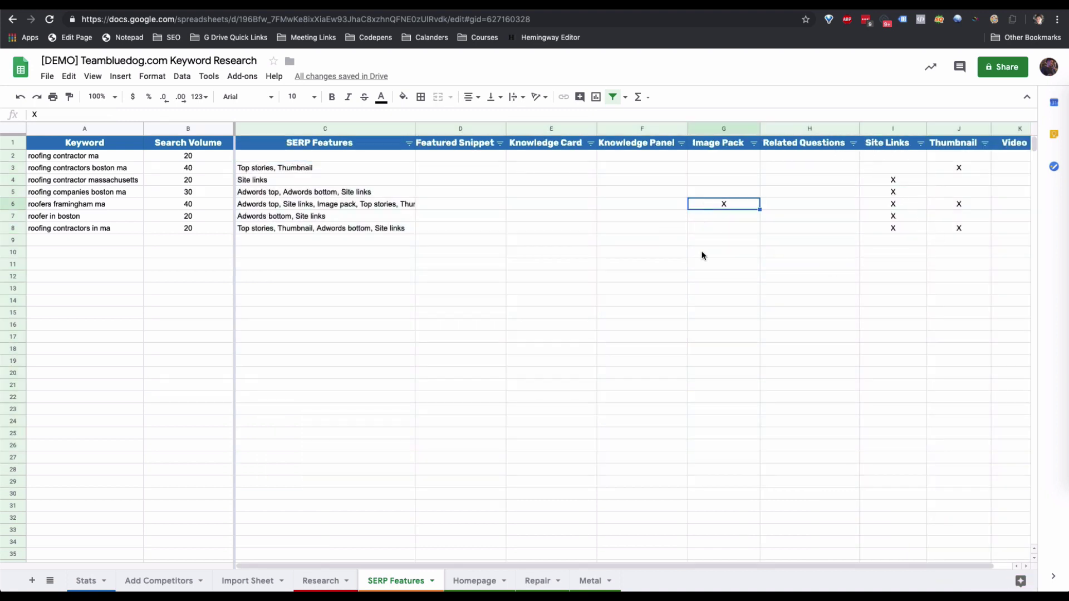
click(670, 325)
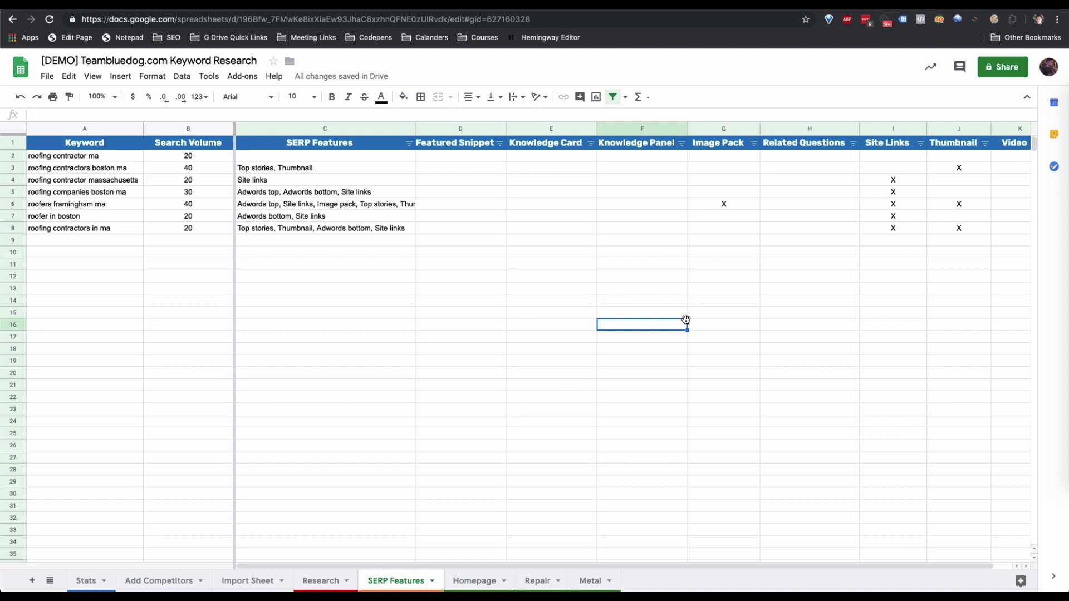
Check the Video and Featured Snippet columns for keywords that offer those SERP feature opportunities
scroll(819, 267, right, 3)
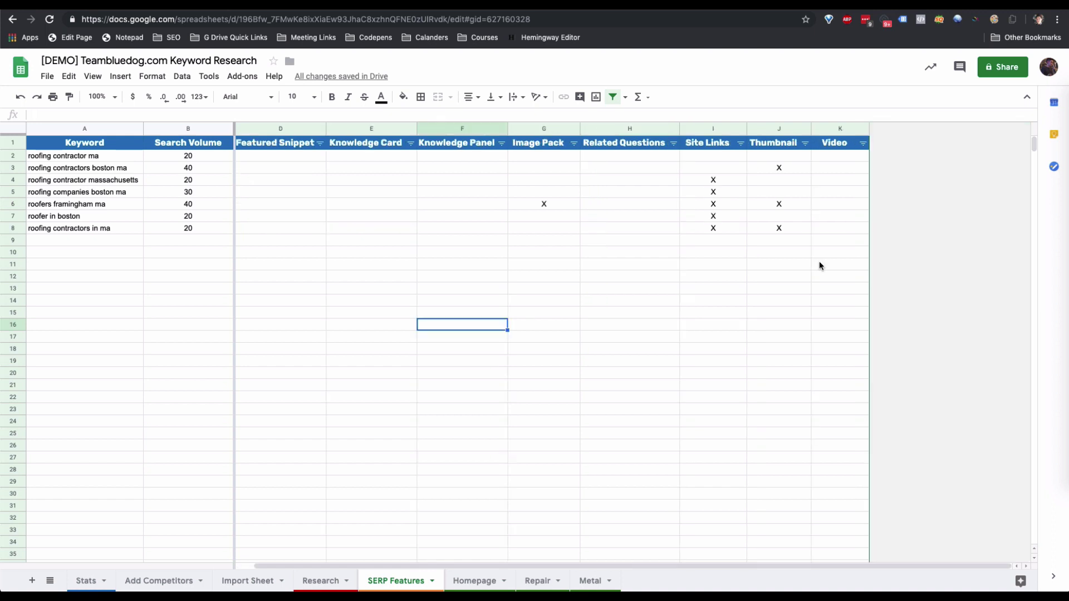
click(842, 180)
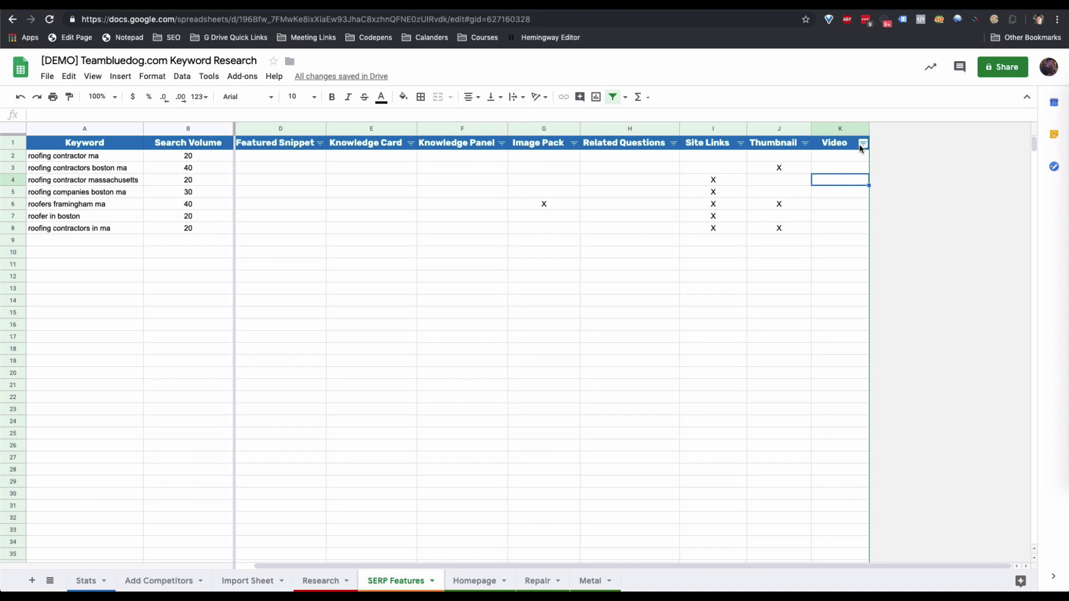
click(282, 172)
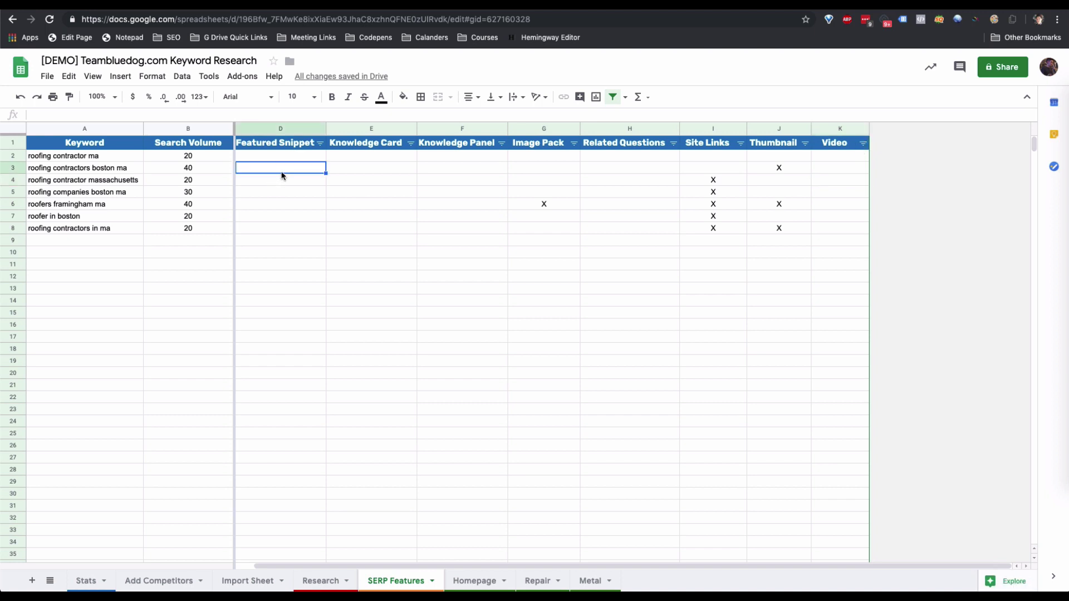